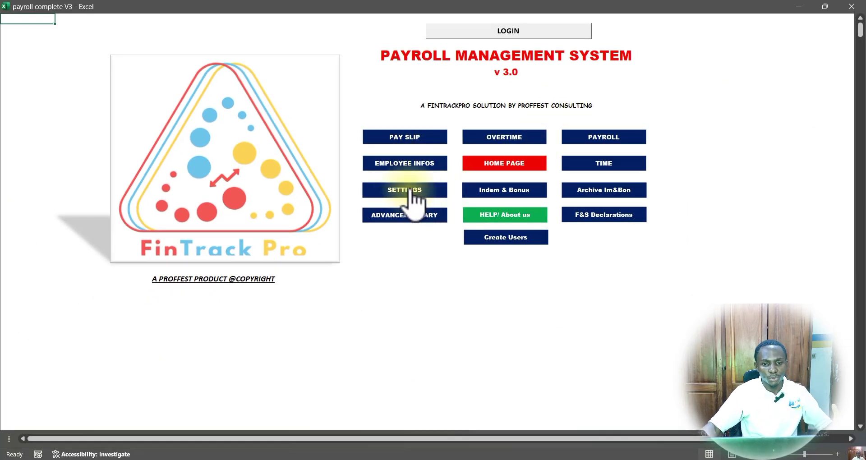
# Open the Rates Settings sheet and review the IRPP, RAV and TDL tables and company logo.
pyautogui.click(409, 190)
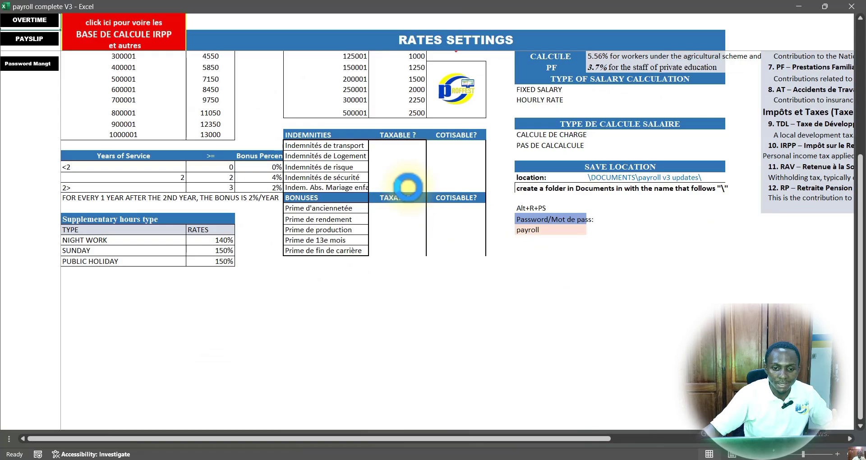
pyautogui.scroll(6, 407, 202)
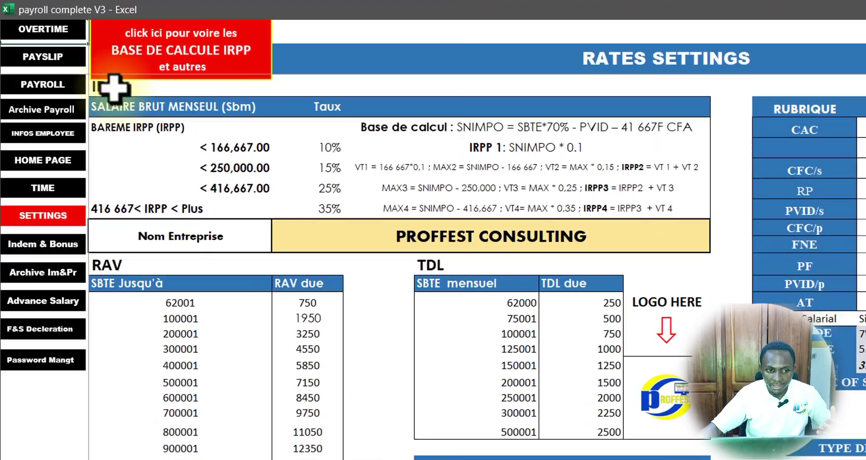
pyautogui.moveTo(72, 58); pyautogui.dragTo(388, 141)
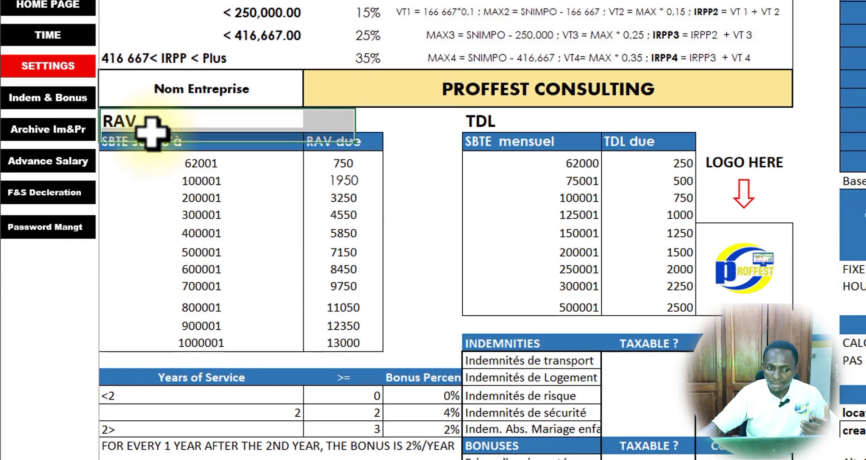
pyautogui.moveTo(148, 307); pyautogui.dragTo(343, 459)
pyautogui.moveTo(473, 134); pyautogui.dragTo(647, 294)
pyautogui.click(735, 264)
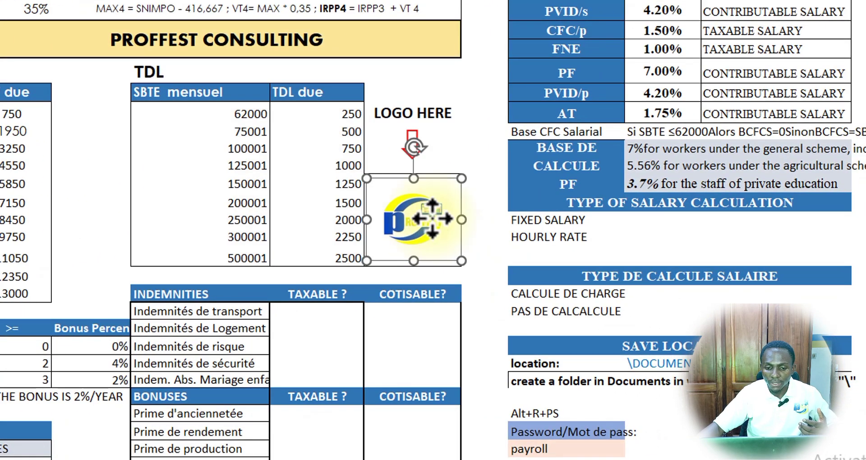
pyautogui.rightClick(432, 219)
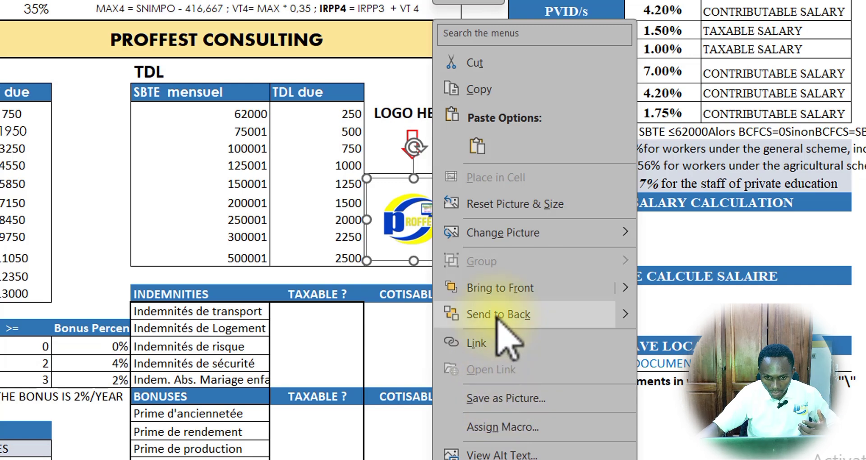
pyautogui.moveTo(516, 236)
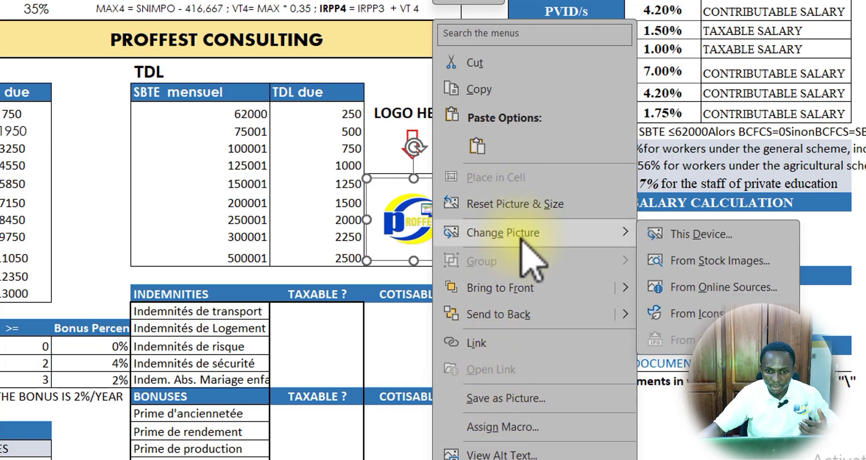
pyautogui.click(717, 239)
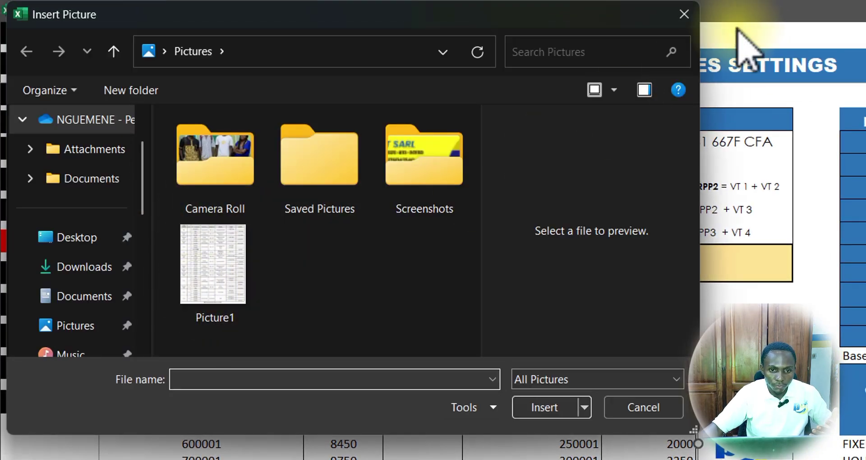
pyautogui.click(683, 14)
pyautogui.click(501, 264)
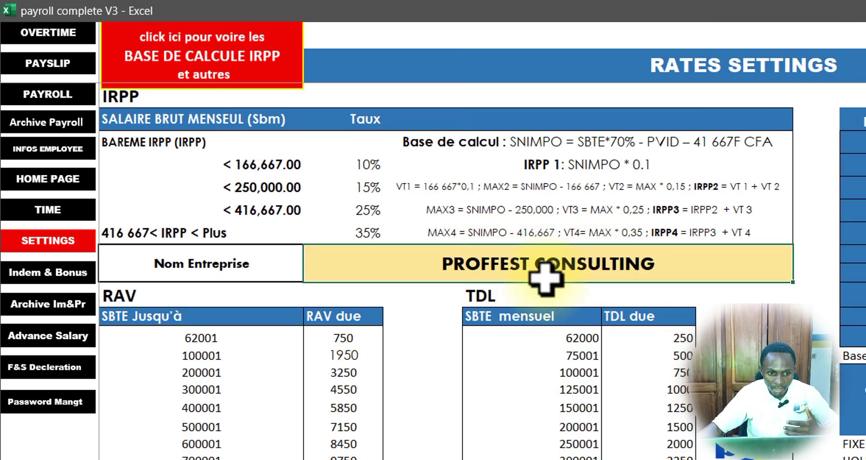
# Enter proffest as the company name in the Nom Entreprise cell.
pyautogui.write('pro')
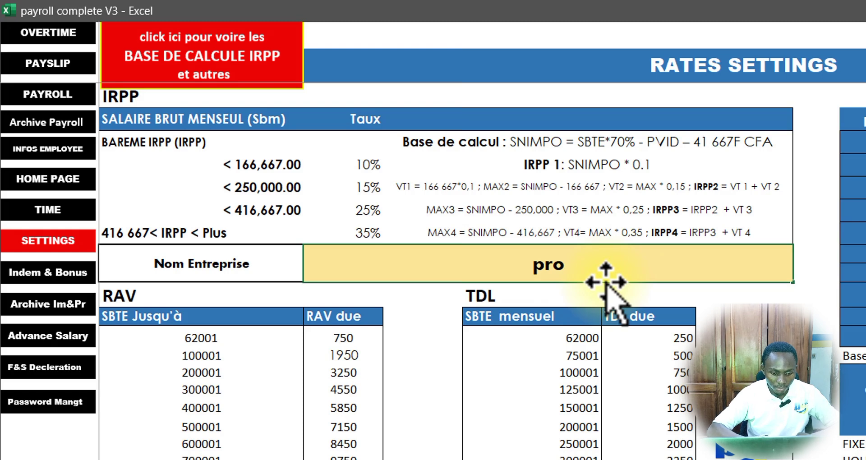
pyautogui.write('ffest')
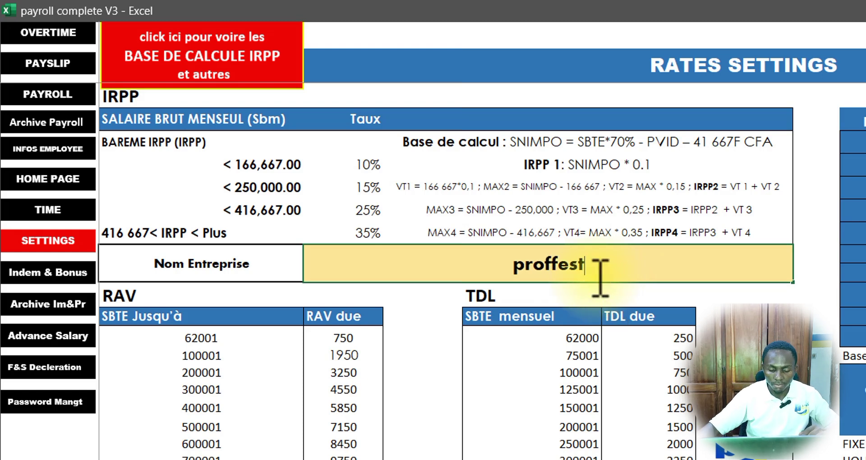
pyautogui.click(427, 445)
pyautogui.scroll(-2, 428, 446)
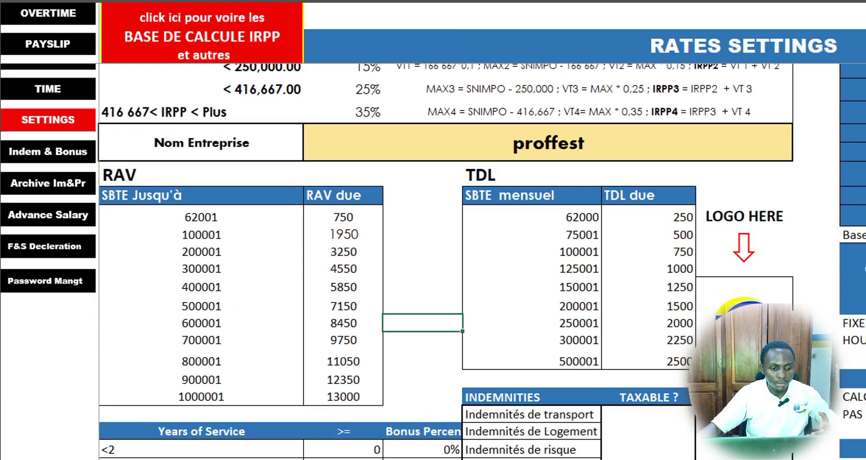
pyautogui.scroll(-4, 199, 241)
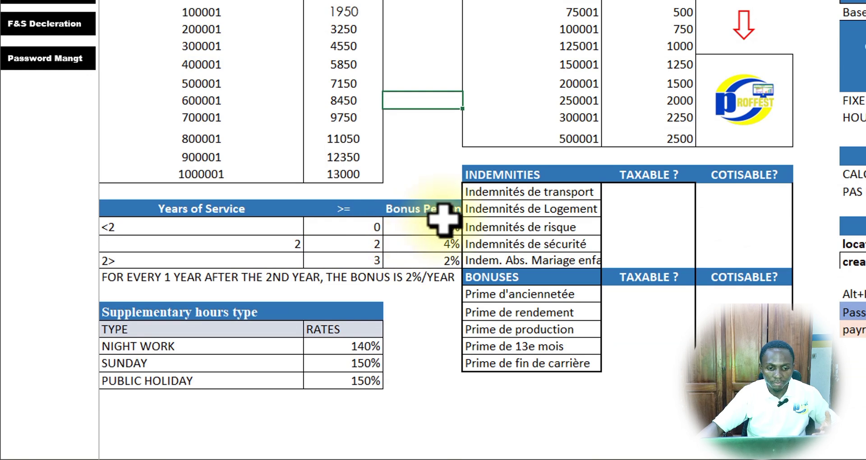
# Review the Years of Service bonus and supplementary hours rates tables, and the save location path.
pyautogui.moveTo(235, 227); pyautogui.dragTo(410, 266)
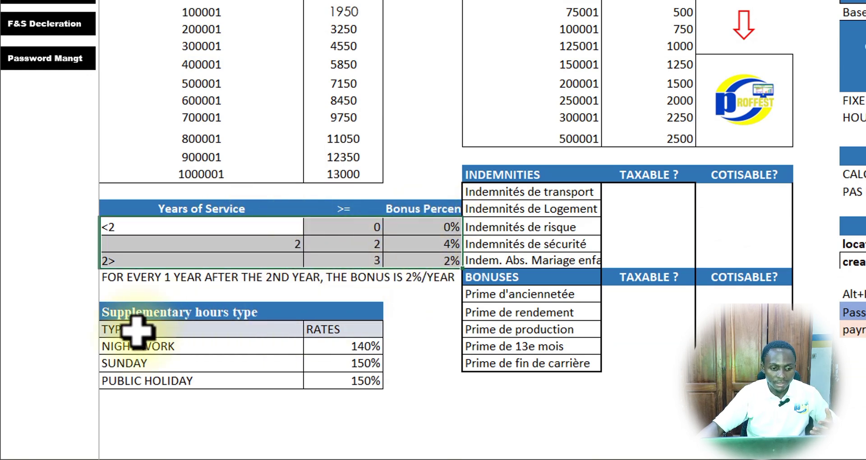
pyautogui.moveTo(155, 348); pyautogui.dragTo(311, 386)
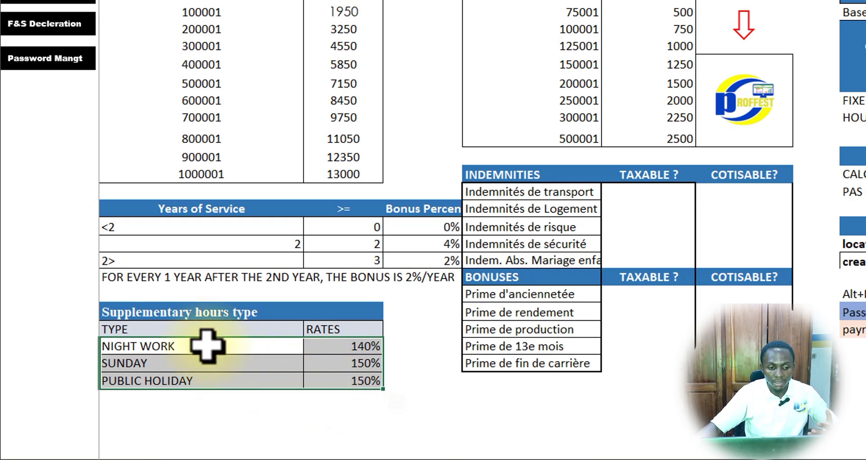
pyautogui.click(356, 347)
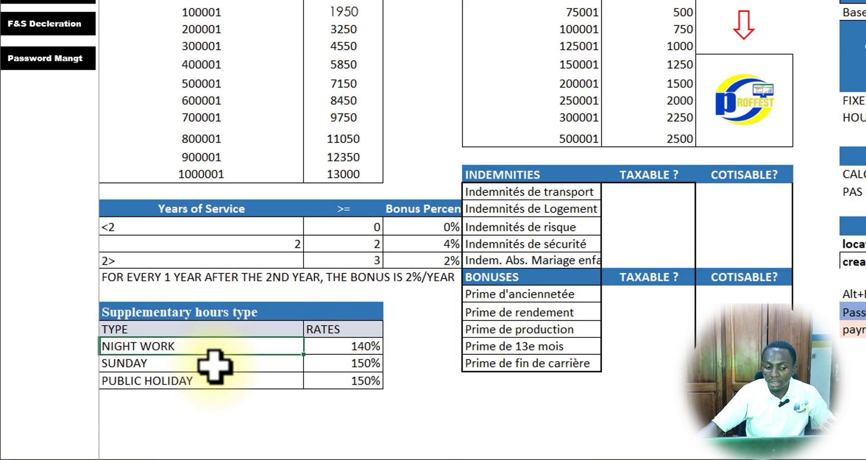
pyautogui.click(214, 365)
pyautogui.click(221, 381)
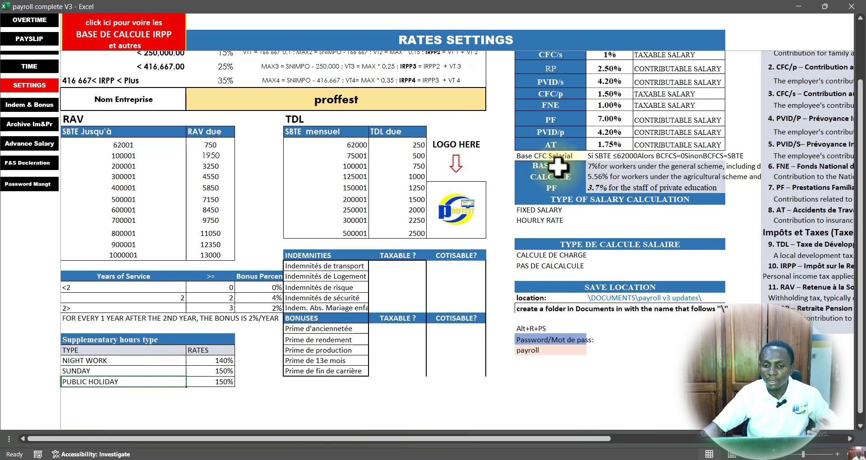
pyautogui.scroll(2, 560, 194)
pyautogui.moveTo(609, 89); pyautogui.dragTo(610, 200)
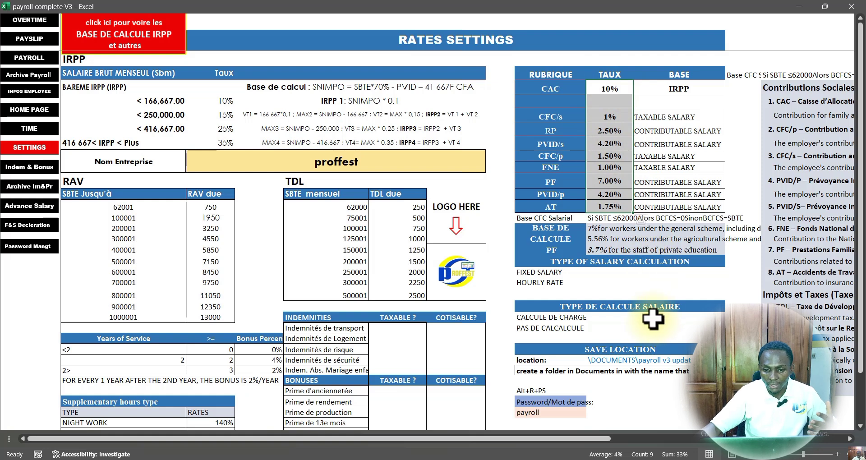
pyautogui.click(675, 359)
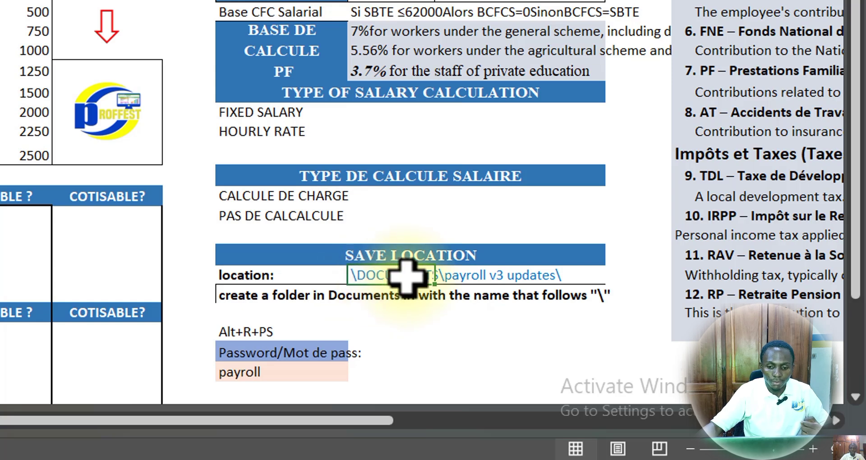
pyautogui.click(468, 298)
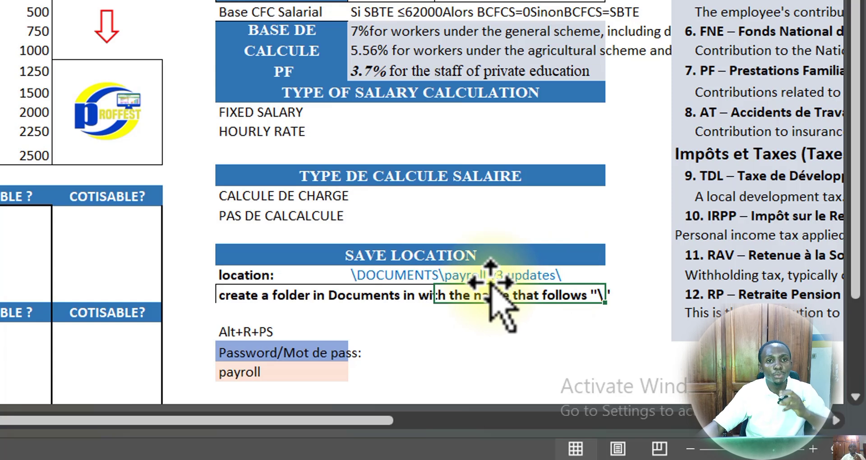
pyautogui.click(418, 274)
pyautogui.doubleClick(424, 274)
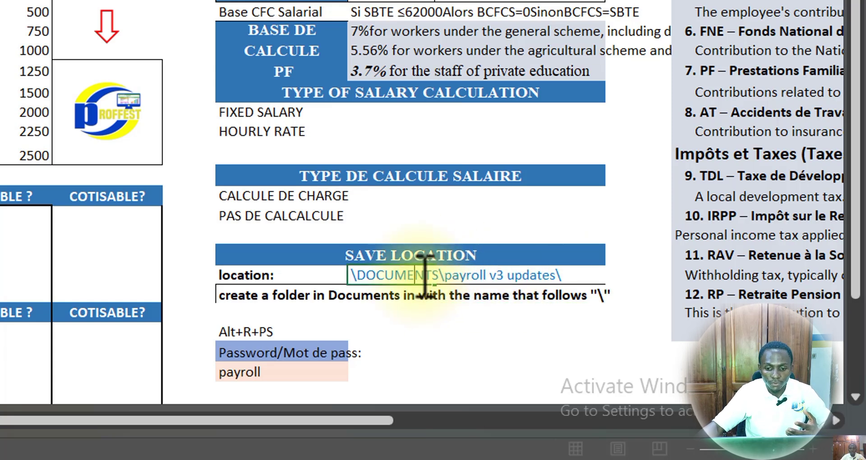
pyautogui.moveTo(444, 273); pyautogui.dragTo(557, 272)
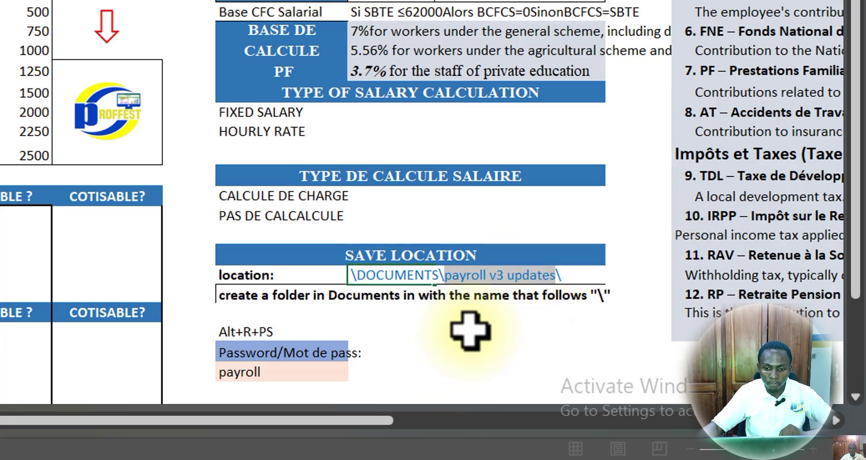
pyautogui.click(462, 334)
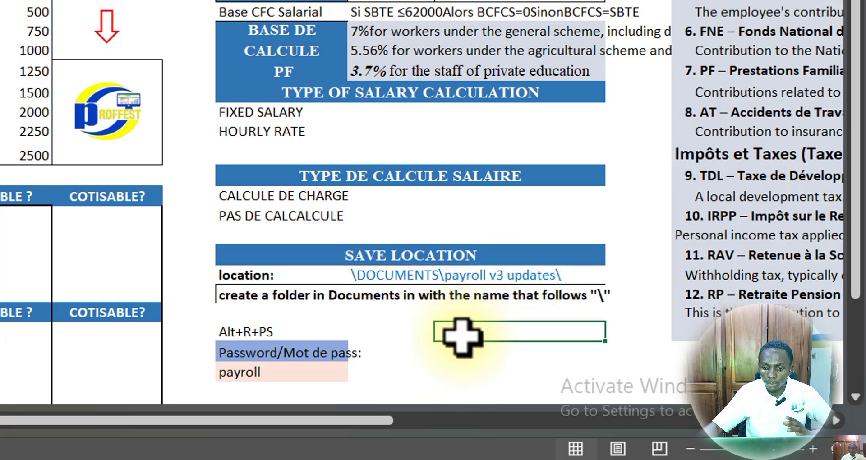
pyautogui.click(242, 370)
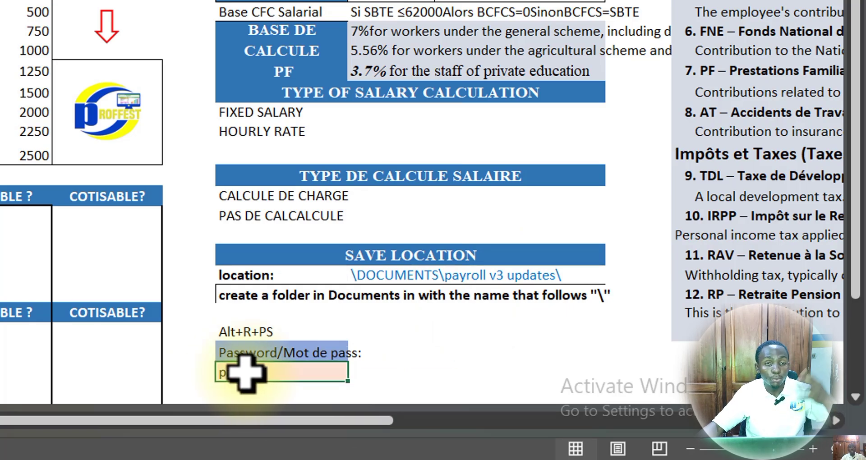
pyautogui.write('pa')
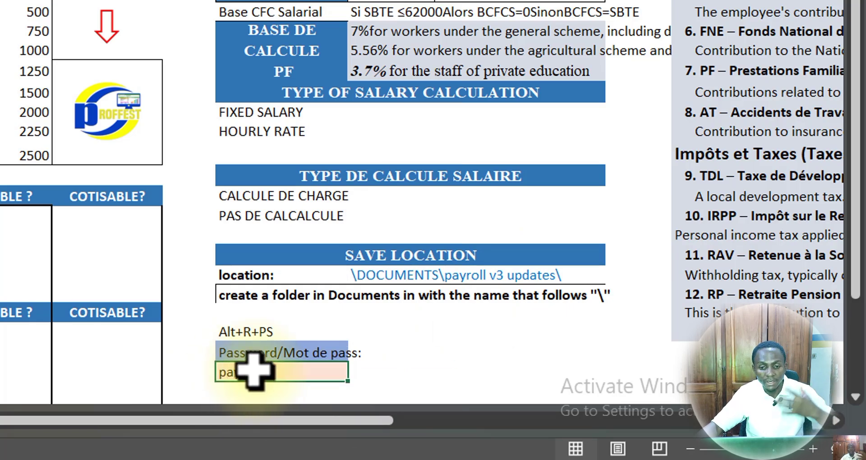
pyautogui.write('yroll')
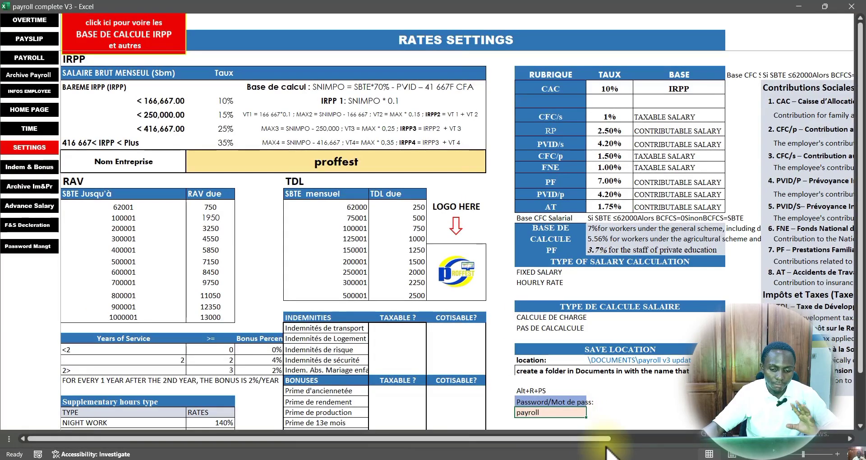
# Review the social contributions explanation notes on the Rates Settings sheet.
pyautogui.moveTo(607, 451); pyautogui.dragTo(788, 446)
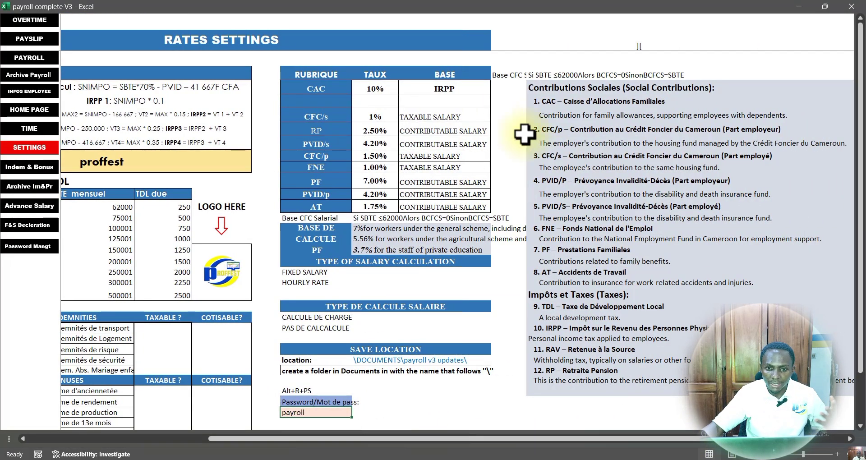
pyautogui.moveTo(543, 88); pyautogui.dragTo(559, 381)
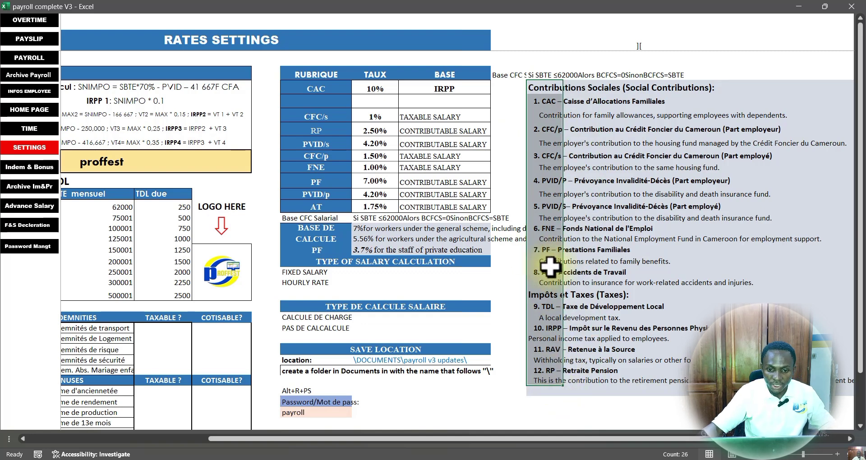
pyautogui.moveTo(685, 439); pyautogui.dragTo(463, 454)
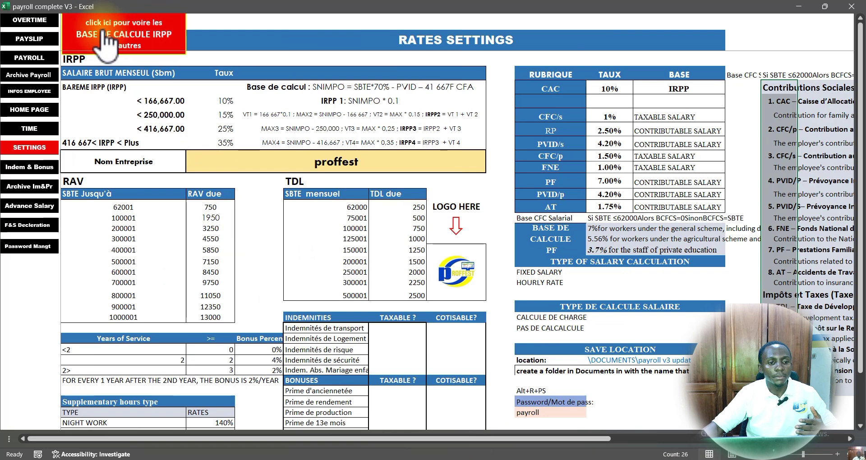
# Browse the IRPP calculation base pay items table, then return to Rates Settings.
pyautogui.click(134, 40)
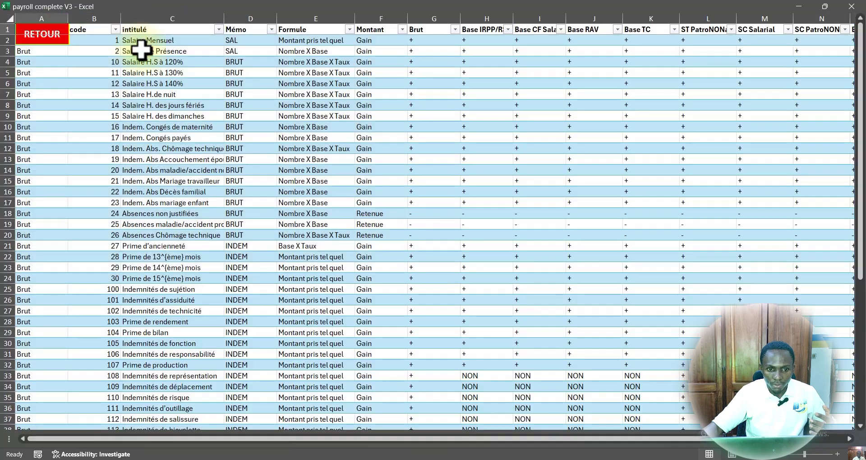
pyautogui.scroll(-8, 377, 131)
pyautogui.scroll(8, 377, 133)
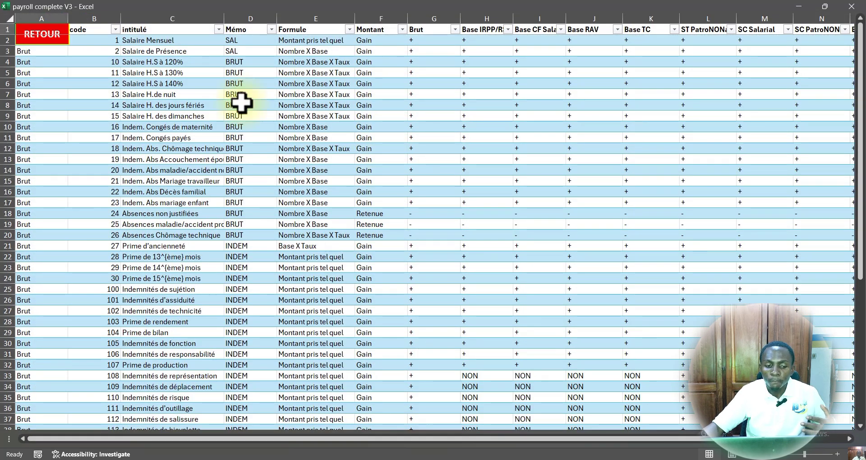
pyautogui.scroll(-7, 211, 112)
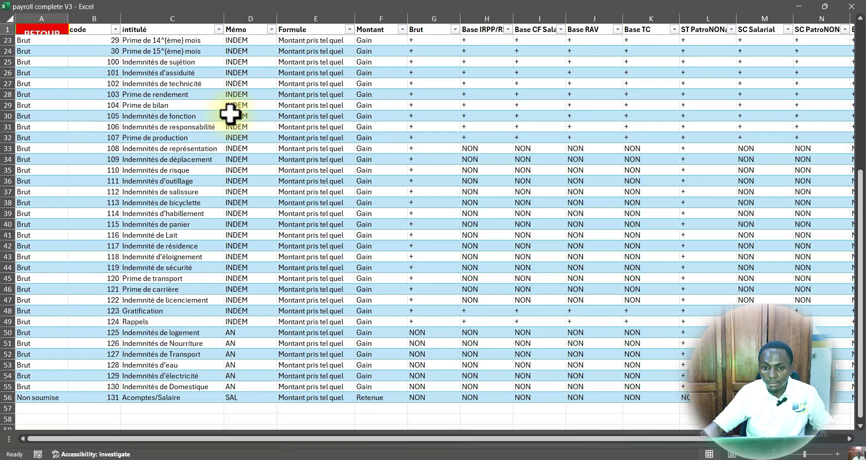
pyautogui.scroll(7, 234, 112)
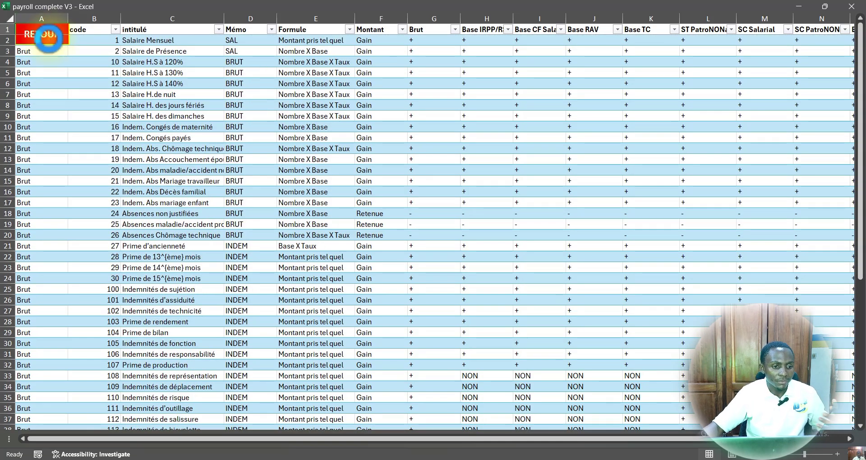
pyautogui.click(34, 34)
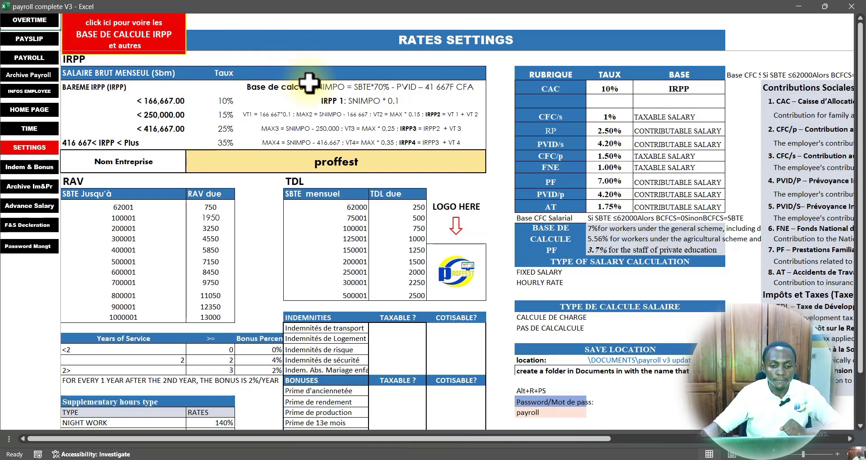
pyautogui.scroll(-3, 675, 250)
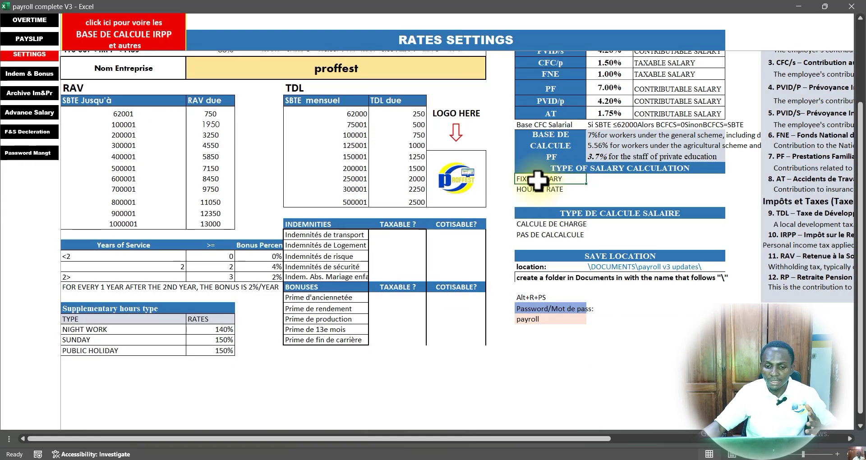
pyautogui.click(543, 190)
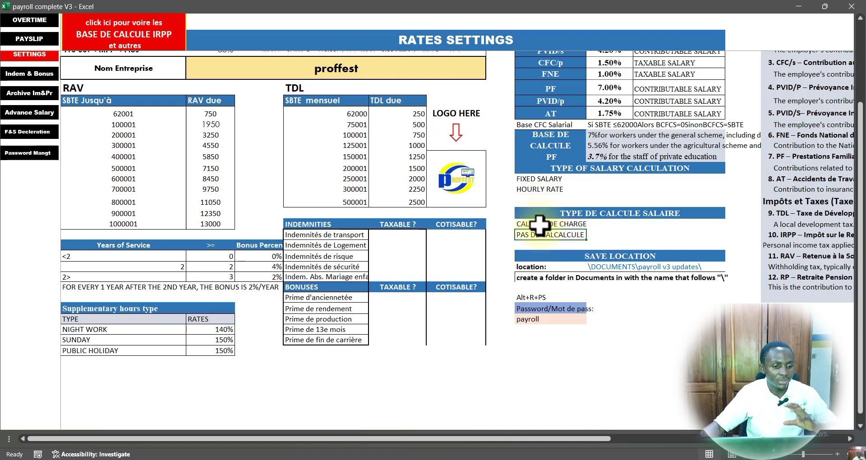
pyautogui.scroll(3, 538, 225)
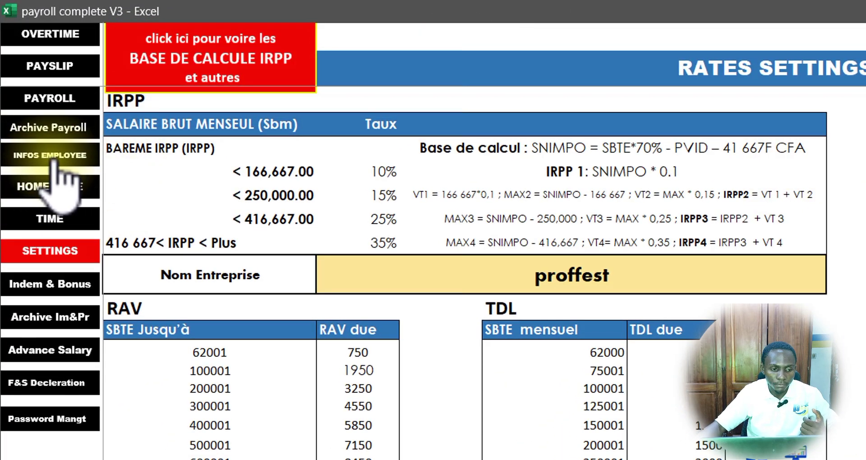
# Open the employee list and inspect the three test employees' names and salaries.
pyautogui.click(56, 157)
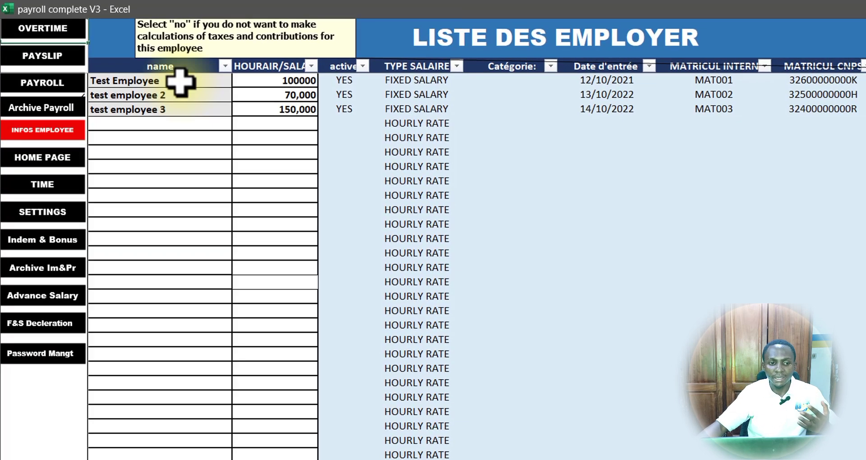
pyautogui.moveTo(205, 92); pyautogui.dragTo(195, 459)
pyautogui.moveTo(98, 334); pyautogui.dragTo(141, 240)
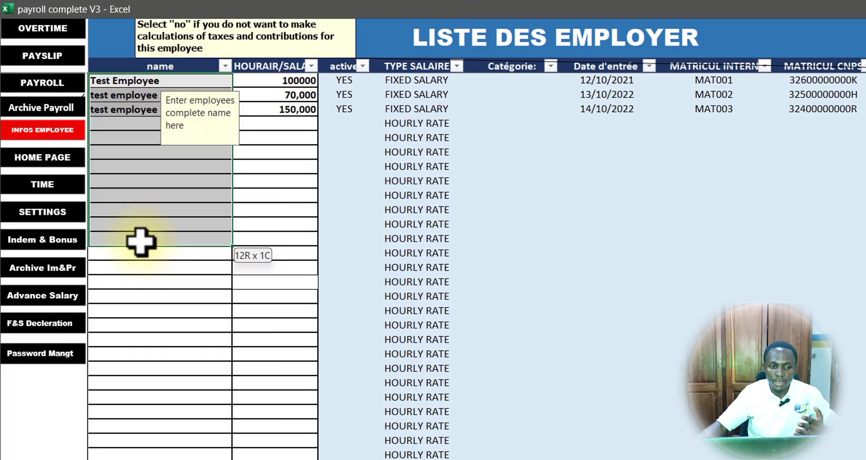
pyautogui.click(142, 194)
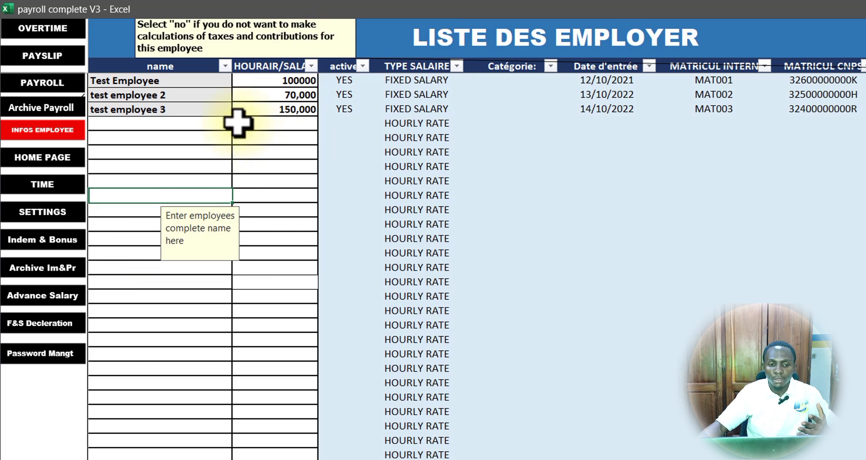
pyautogui.moveTo(120, 81); pyautogui.dragTo(130, 110)
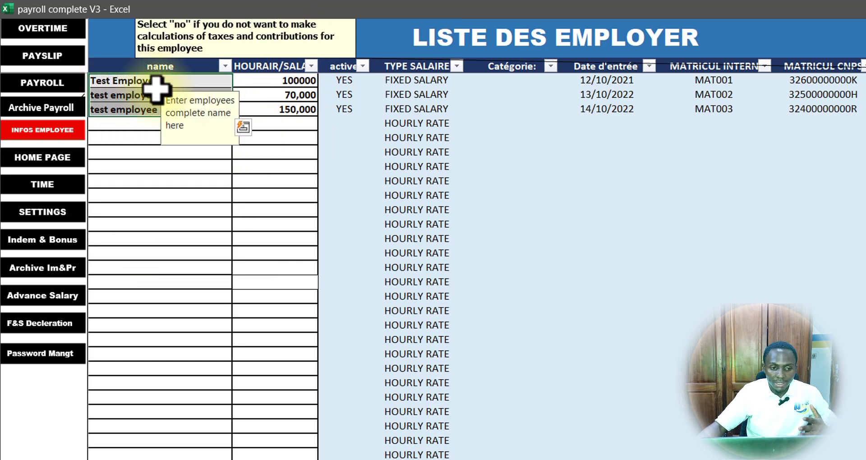
pyautogui.click(129, 110)
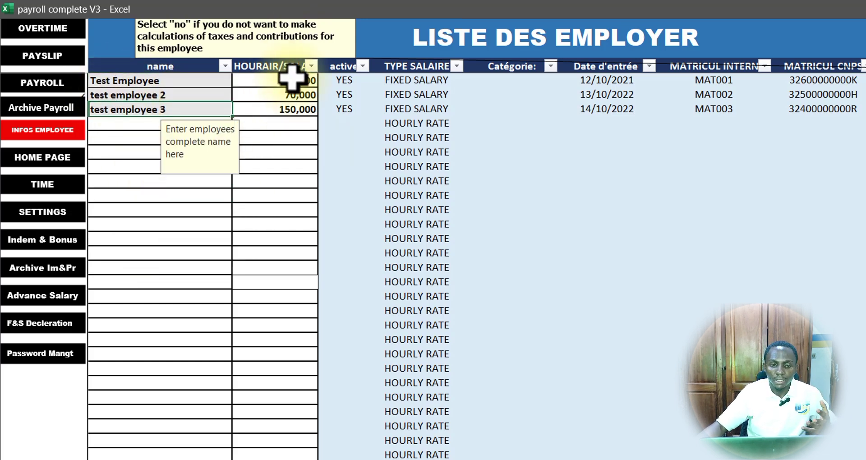
pyautogui.click(289, 81)
pyautogui.click(271, 96)
pyautogui.click(256, 111)
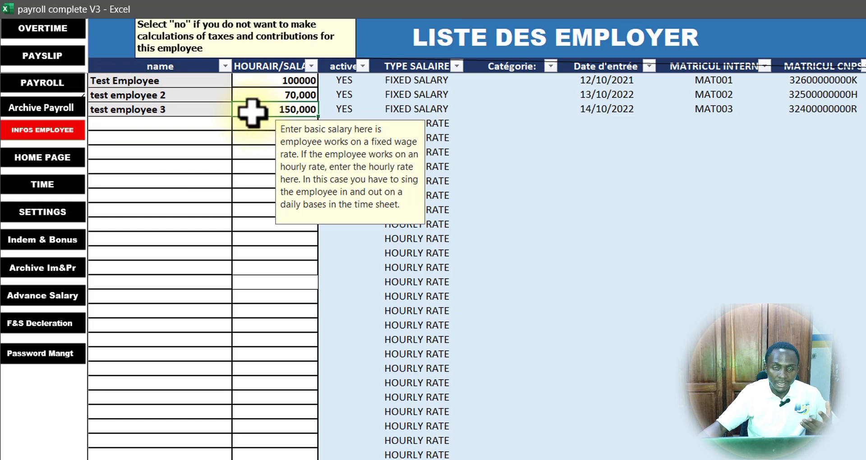
pyautogui.click(246, 129)
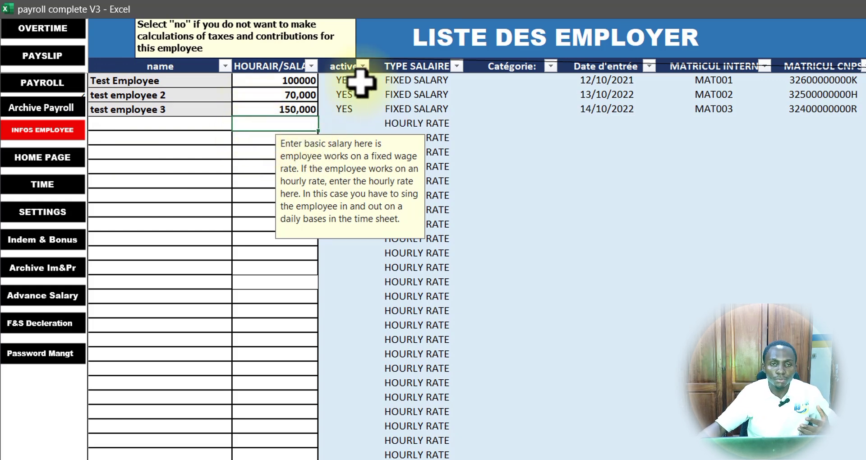
# Keep Test Employee's salary type as FIXED SALARY.
pyautogui.click(413, 80)
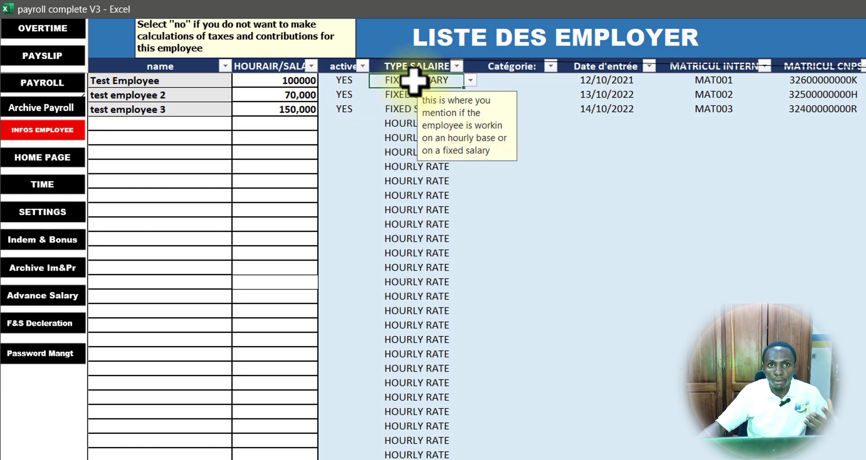
pyautogui.click(470, 81)
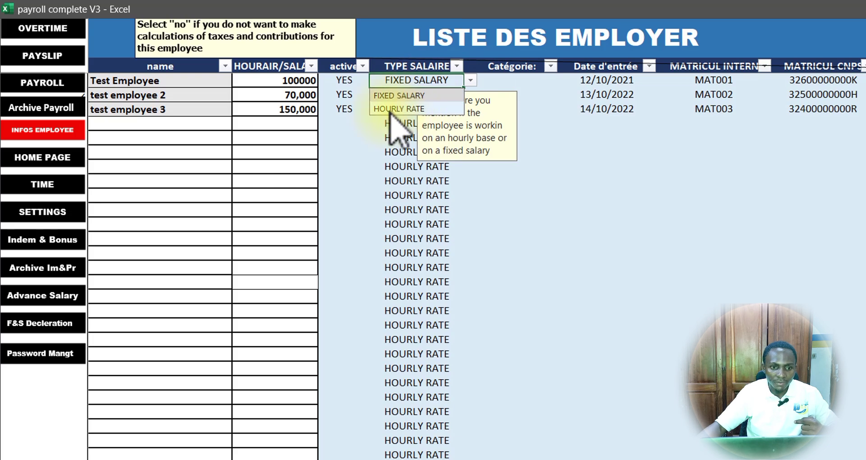
pyautogui.click(289, 80)
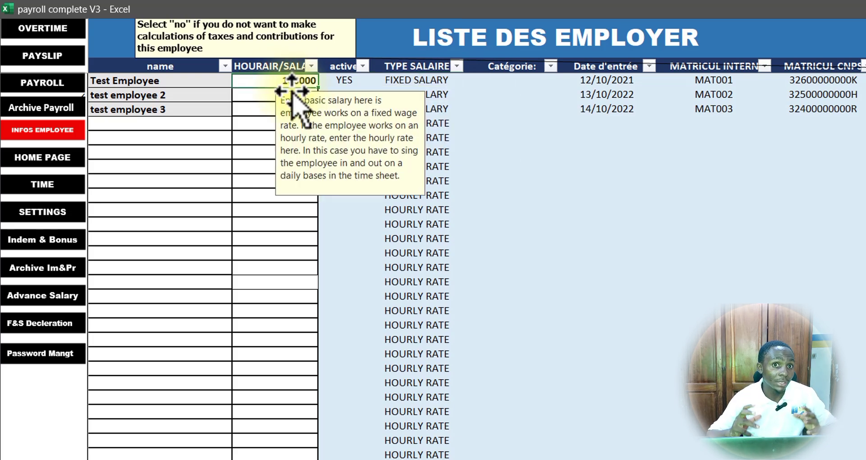
# Switch Test Employee's active status to NO, then back to YES.
pyautogui.click(347, 80)
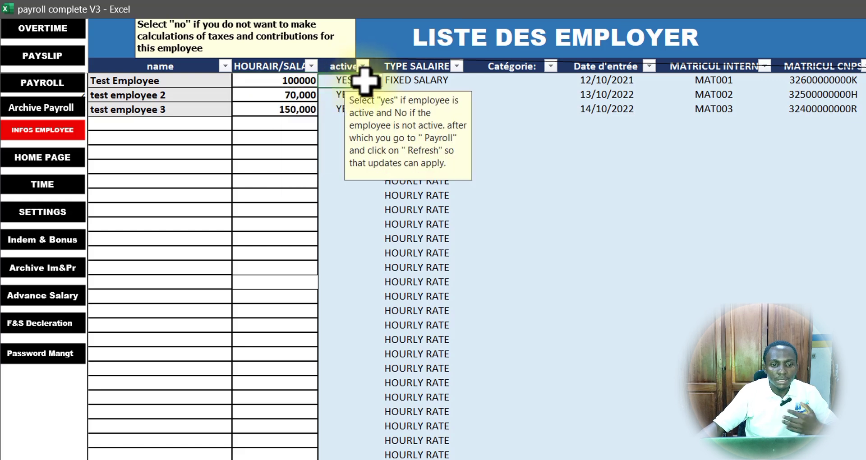
pyautogui.click(376, 80)
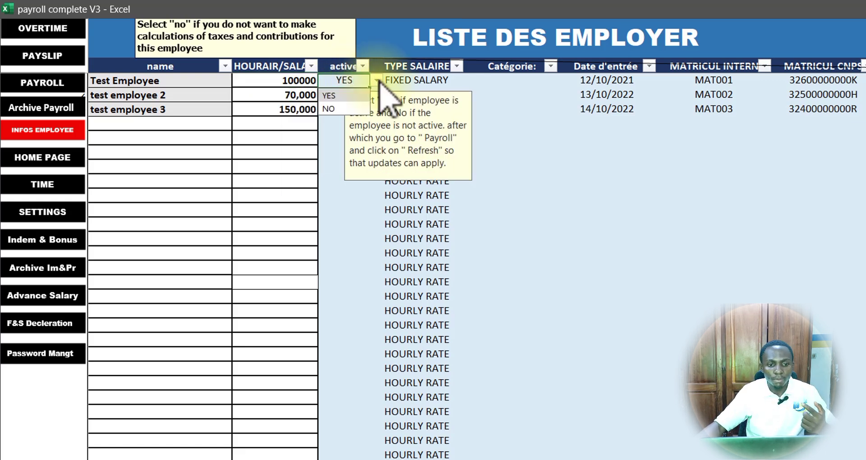
pyautogui.click(340, 108)
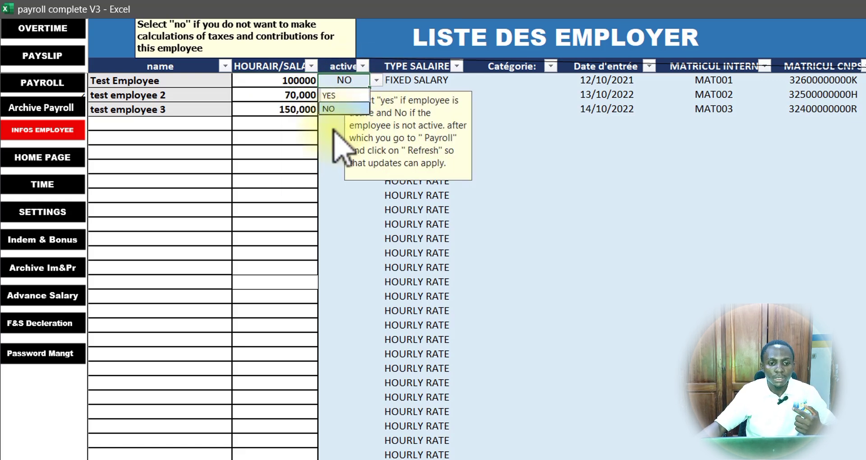
pyautogui.click(341, 96)
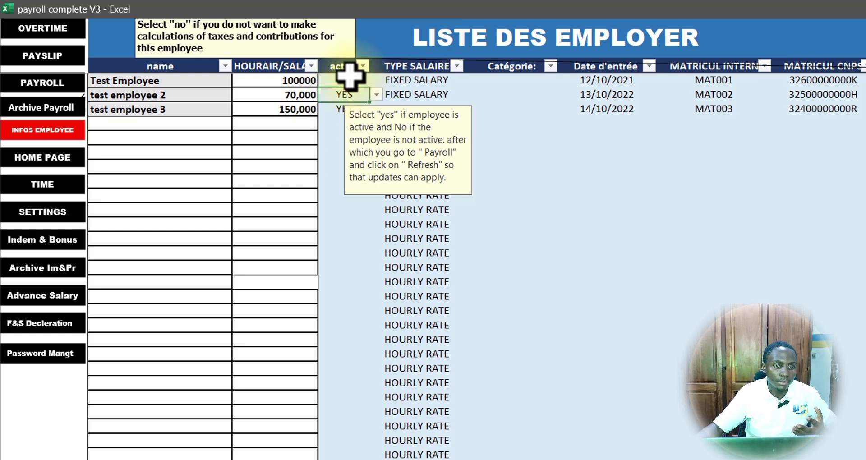
pyautogui.click(345, 80)
pyautogui.click(375, 81)
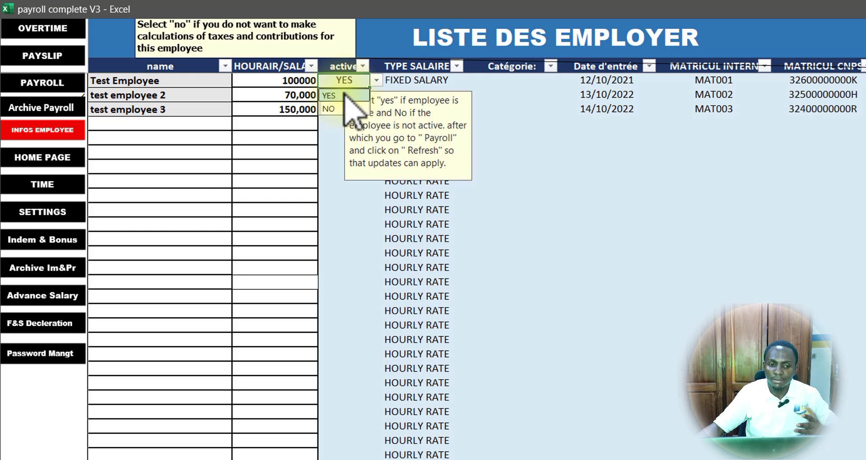
pyautogui.click(346, 98)
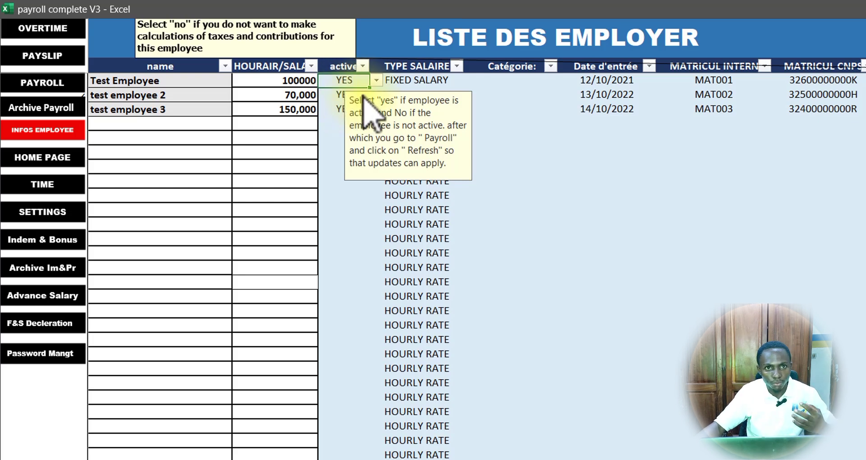
pyautogui.click(507, 80)
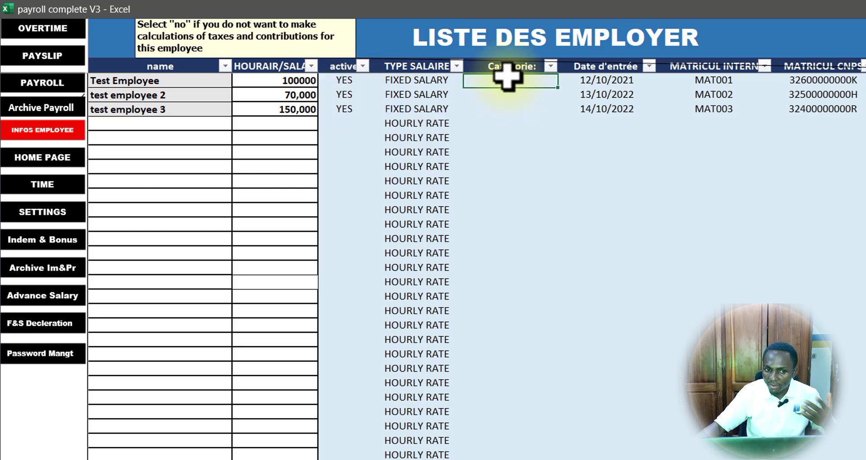
pyautogui.moveTo(614, 83); pyautogui.dragTo(609, 107)
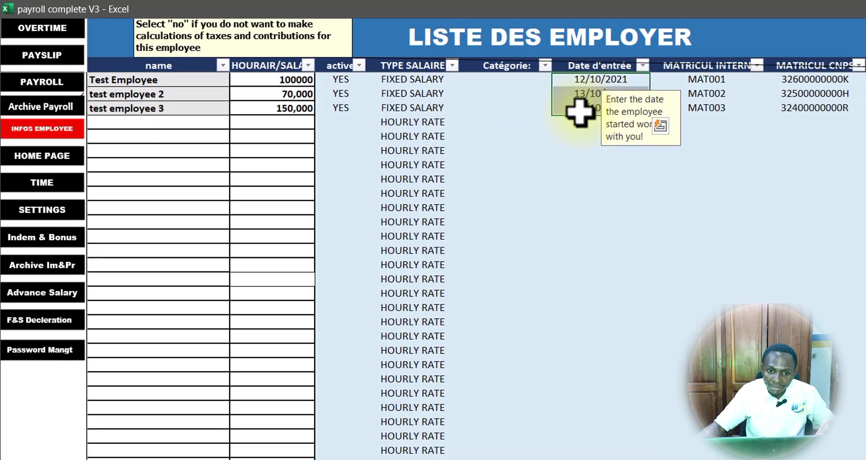
pyautogui.click(586, 110)
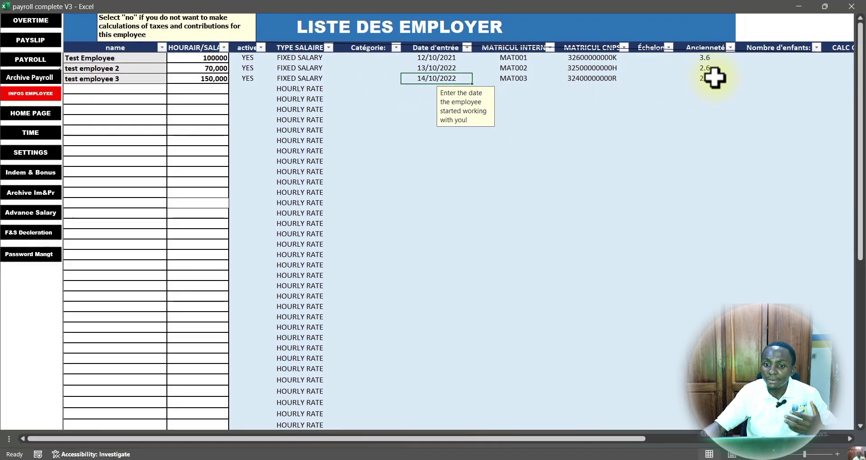
pyautogui.moveTo(711, 58); pyautogui.dragTo(715, 80)
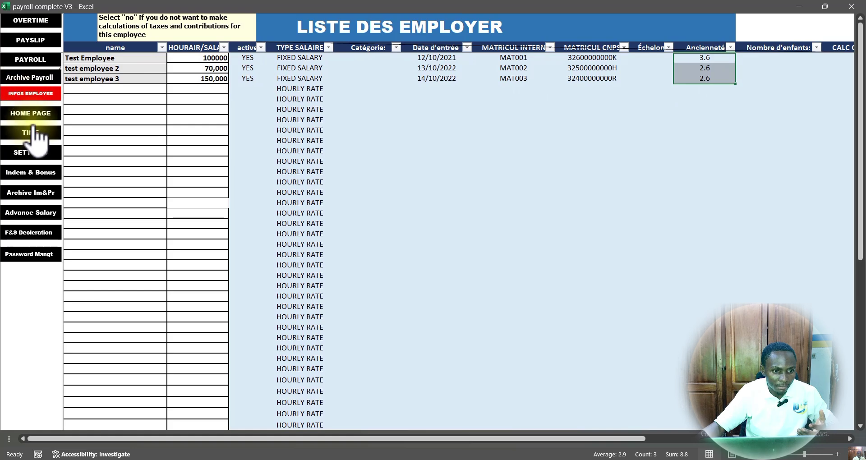
pyautogui.click(36, 153)
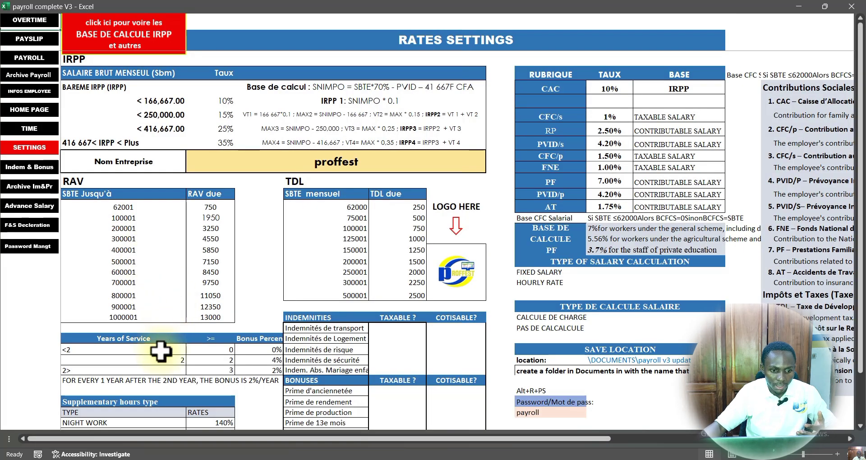
pyautogui.moveTo(158, 350); pyautogui.dragTo(264, 372)
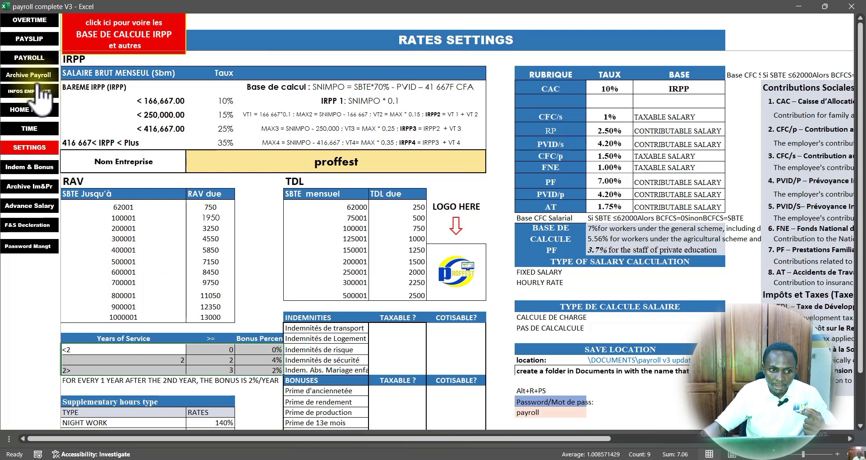
pyautogui.click(29, 91)
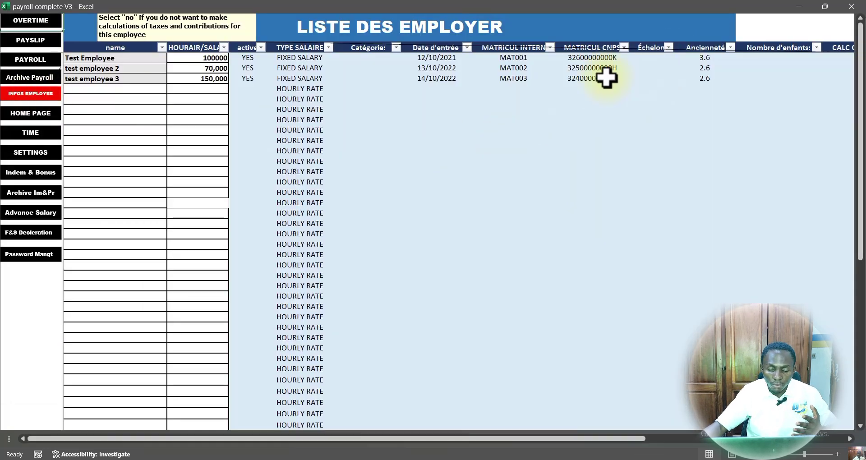
# Review the MATRICUL INTERN, MATRICUL CNPS and Ancienneté values of the three employees.
pyautogui.click(585, 439)
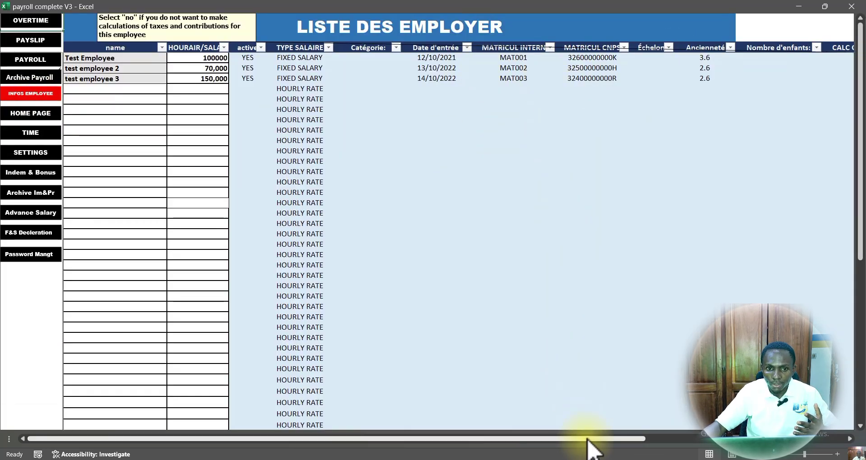
pyautogui.moveTo(512, 57); pyautogui.dragTo(510, 76)
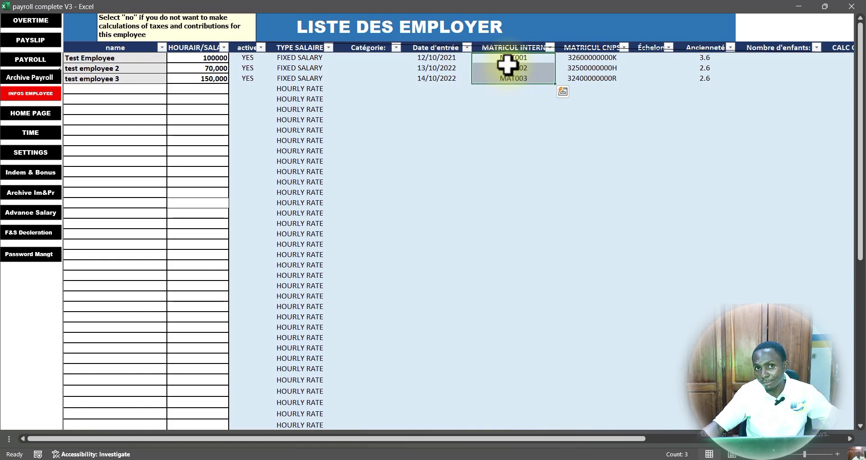
pyautogui.moveTo(586, 58); pyautogui.dragTo(582, 79)
pyautogui.moveTo(712, 58); pyautogui.dragTo(711, 79)
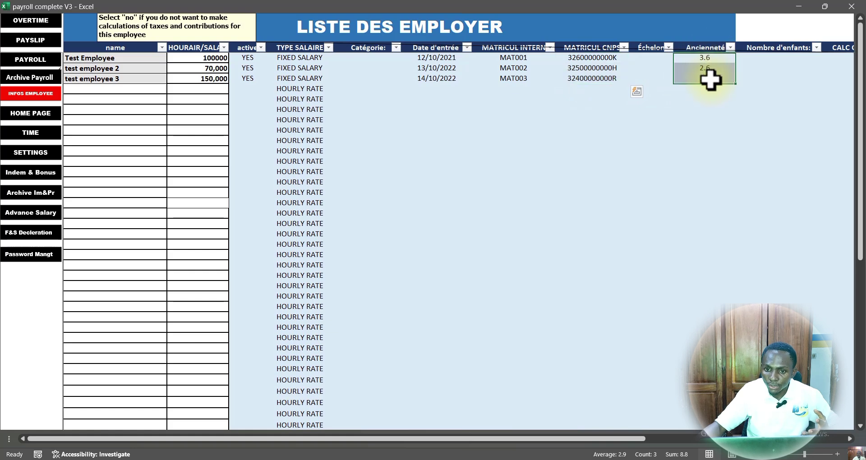
pyautogui.moveTo(643, 438); pyautogui.dragTo(825, 441)
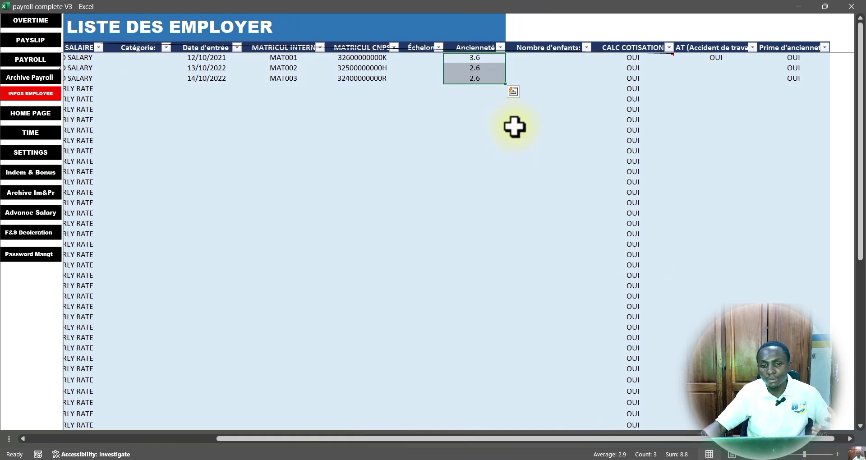
# Set Test Employee's Prime d'ancienneté to NON and check its CALC COTISATION value.
pyautogui.click(789, 57)
pyautogui.click(834, 58)
pyautogui.click(834, 59)
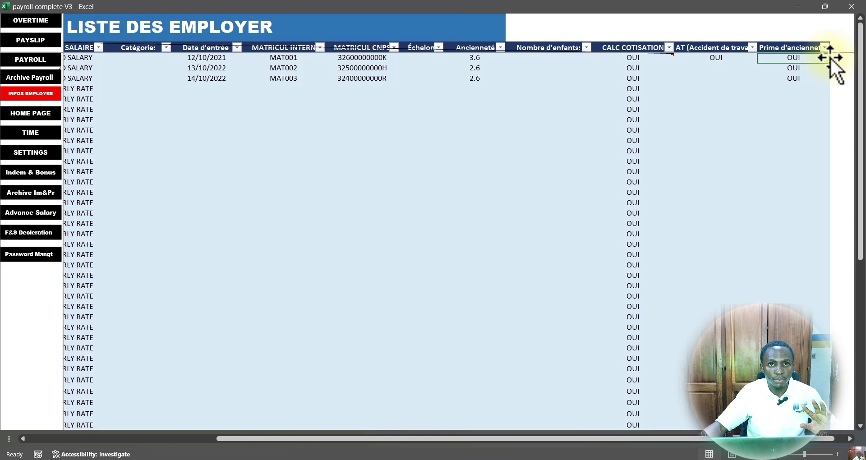
pyautogui.click(833, 58)
pyautogui.click(810, 78)
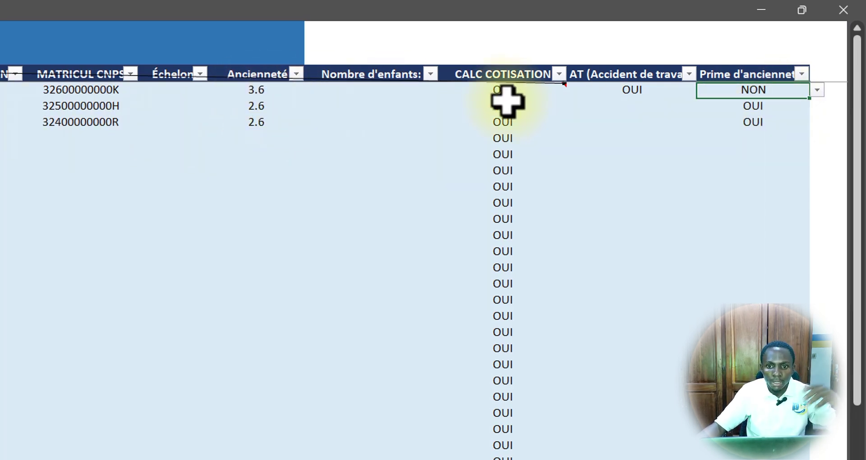
pyautogui.click(500, 90)
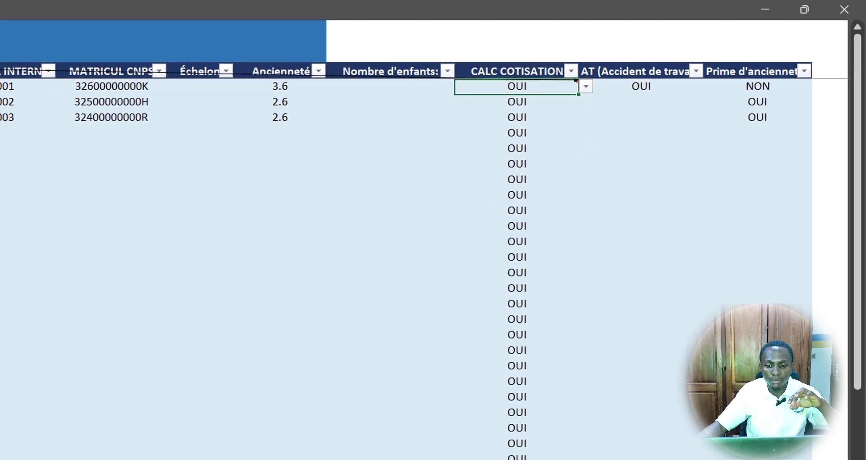
pyautogui.moveTo(539, 438); pyautogui.dragTo(411, 438)
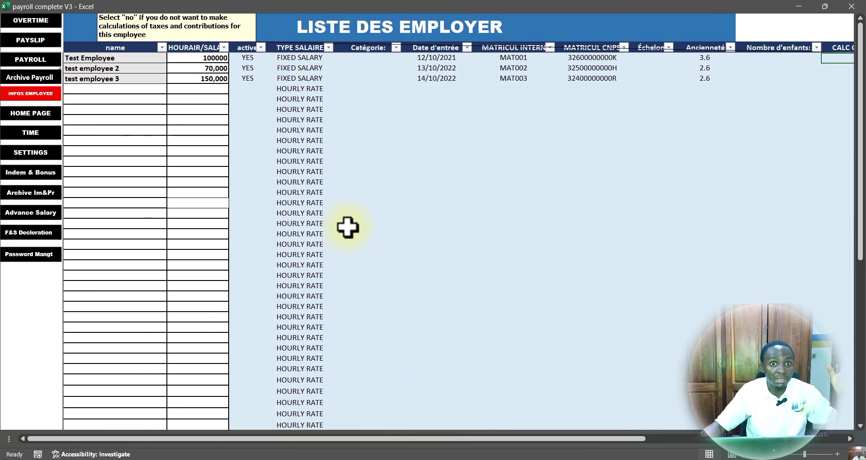
# Inspect the entry guidance, CALC COTISATION OUI/NON choices and AT values in the employee list.
pyautogui.click(126, 88)
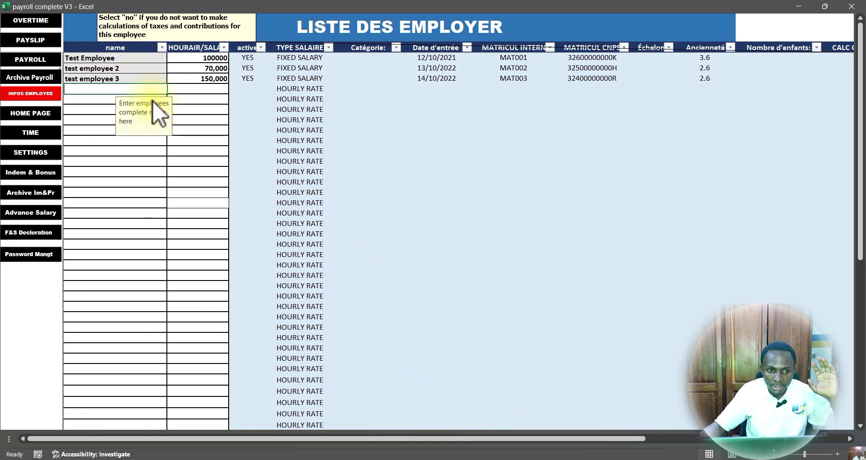
pyautogui.click(208, 89)
pyautogui.click(248, 89)
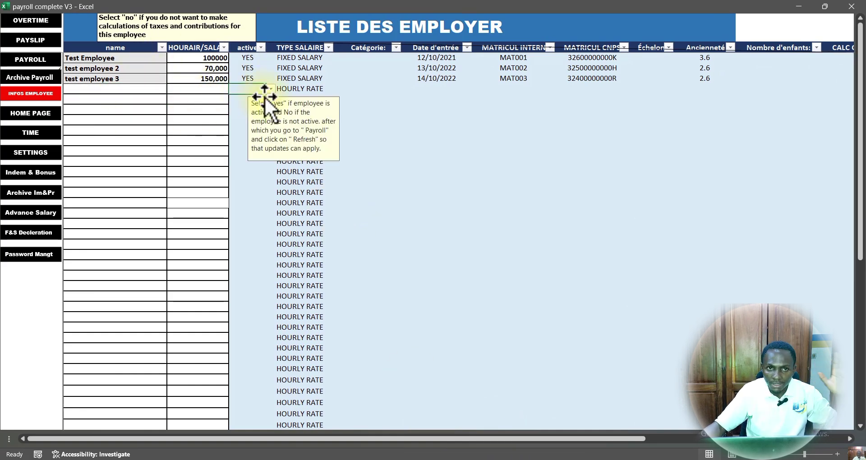
pyautogui.moveTo(437, 438); pyautogui.dragTo(606, 438)
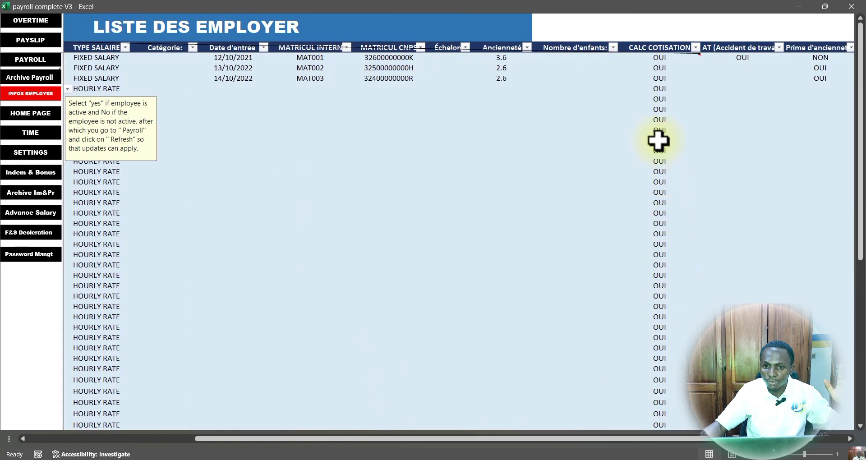
pyautogui.click(663, 86)
pyautogui.click(705, 90)
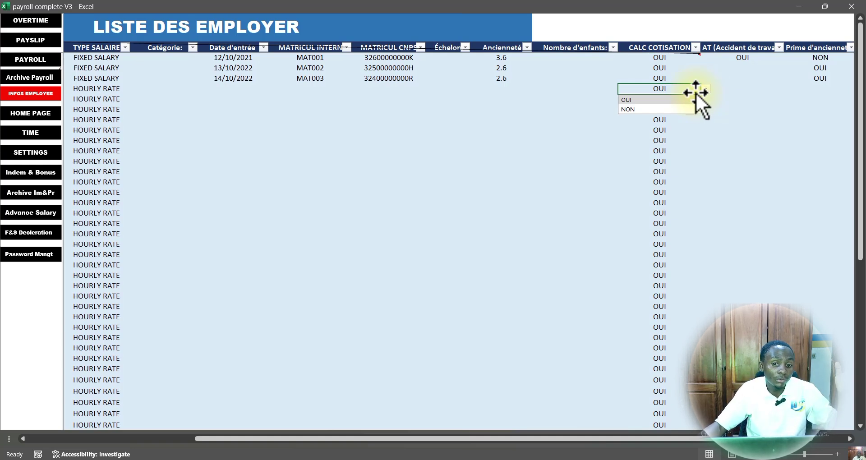
pyautogui.click(752, 59)
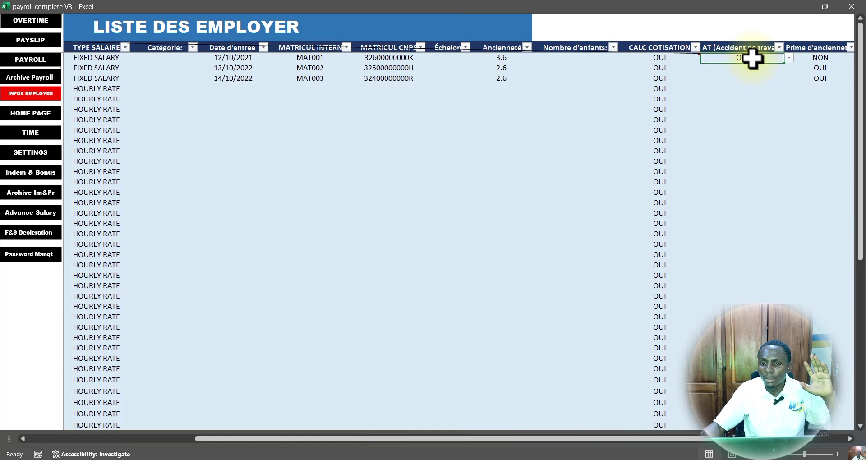
pyautogui.click(746, 68)
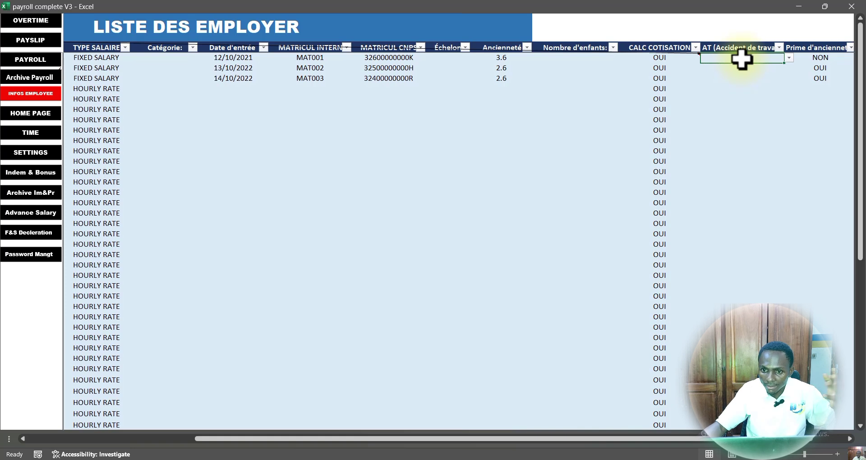
# Restore Test Employee's Prime d'ancienneté to OUI, then go to the SETTINGS sheet.
pyautogui.click(807, 57)
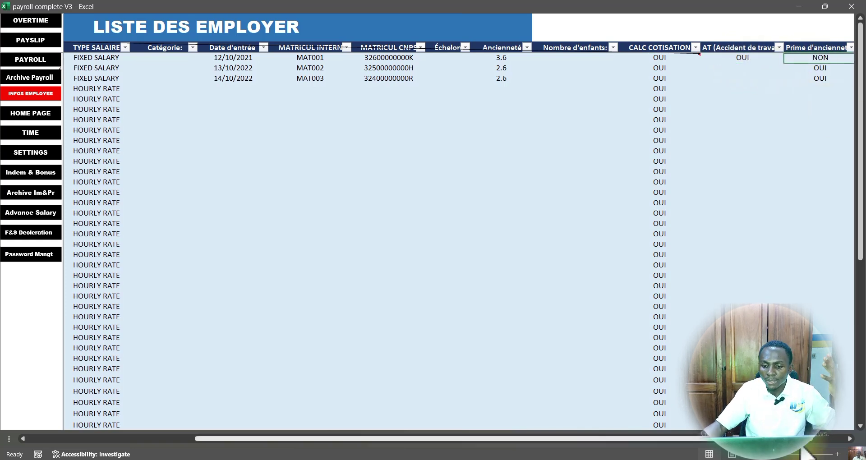
pyautogui.hscroll(1, 812, 438)
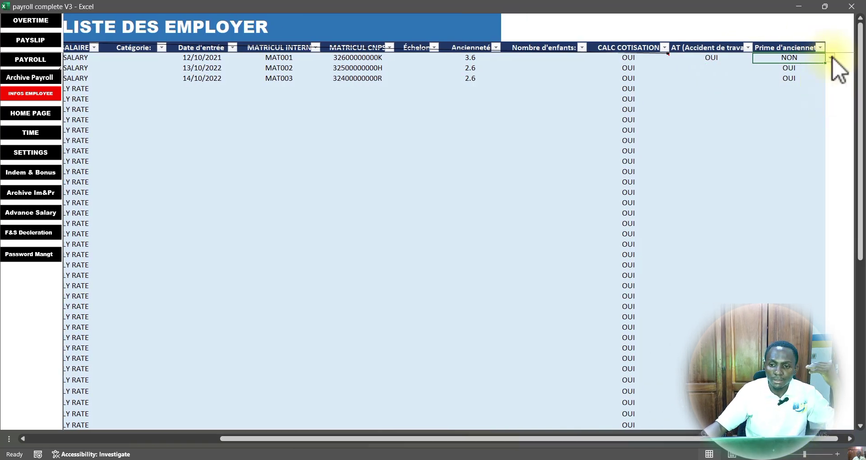
pyautogui.click(830, 57)
pyautogui.click(789, 68)
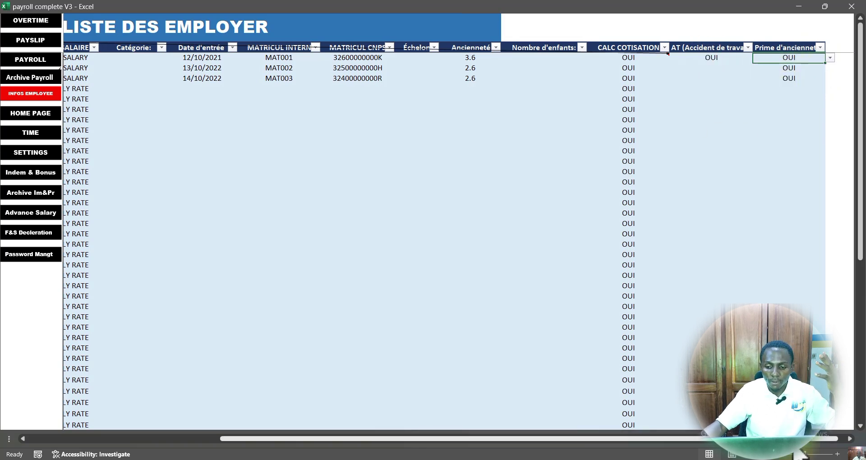
pyautogui.hscroll(-2, 772, 110)
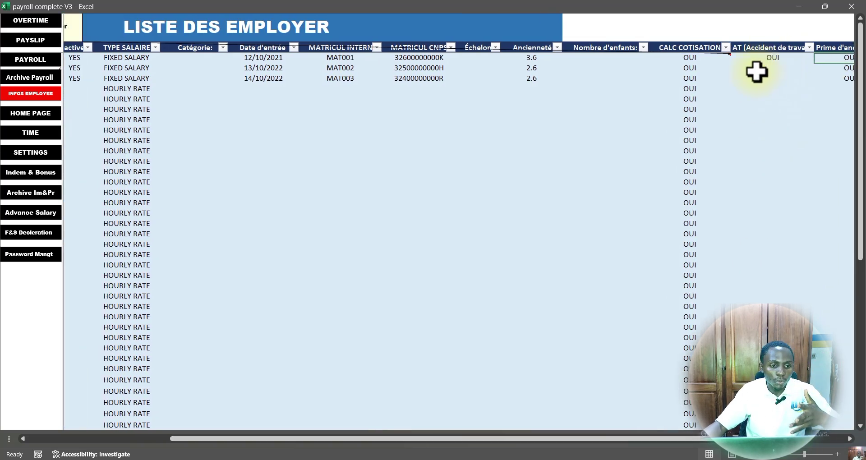
pyautogui.click(34, 153)
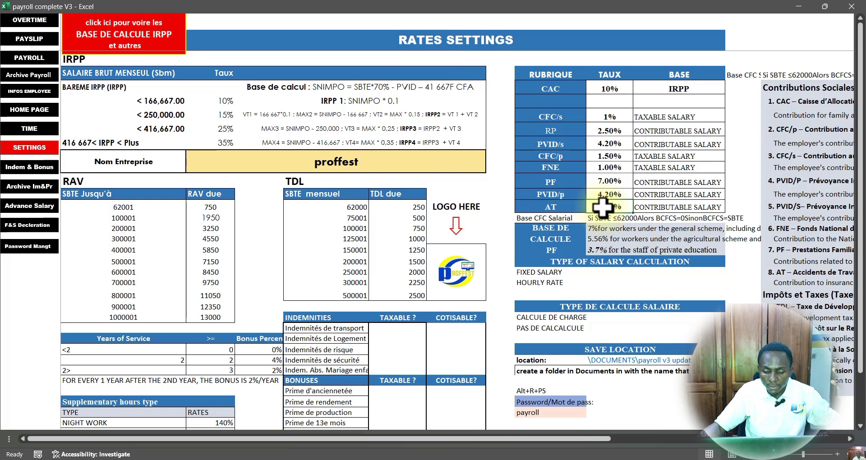
# Return to the employee list and inspect Ancienneté, empty Nombre d'enfants and HOURLY RATE salary types.
pyautogui.scroll(-3, 409, 323)
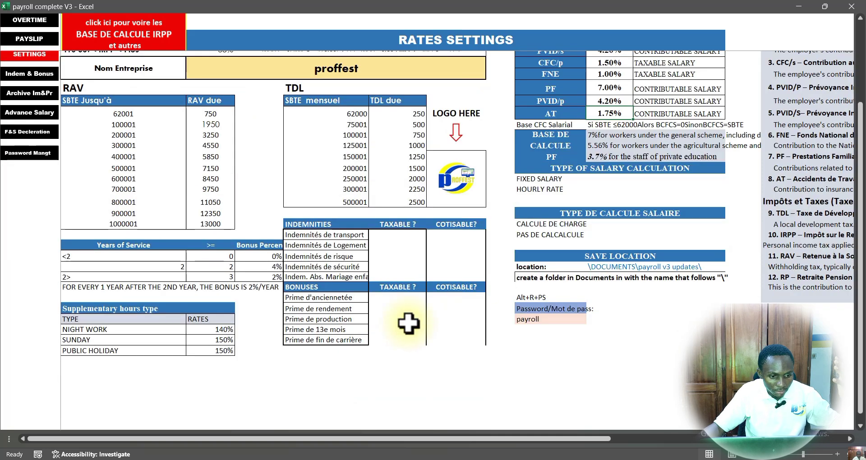
pyautogui.scroll(2, 409, 324)
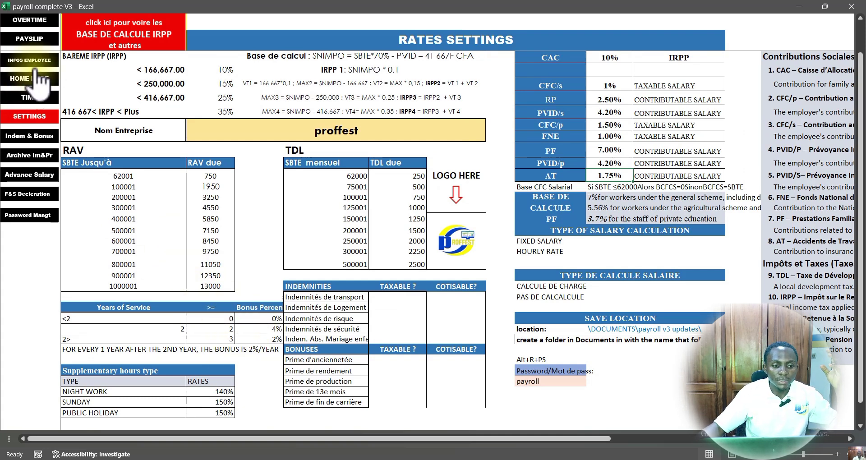
pyautogui.click(42, 63)
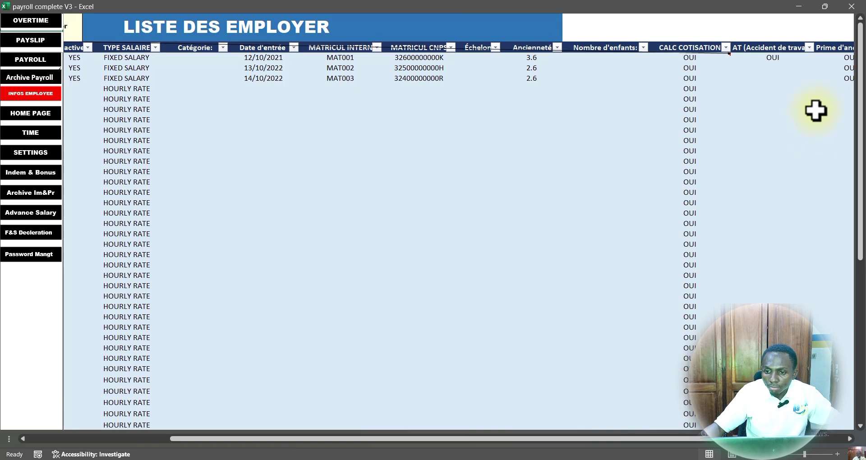
pyautogui.moveTo(526, 58); pyautogui.dragTo(531, 81)
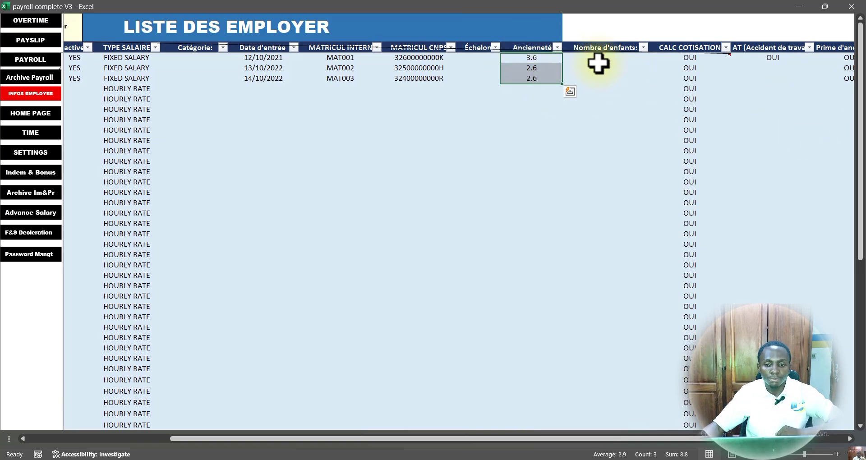
pyautogui.moveTo(597, 58); pyautogui.dragTo(599, 79)
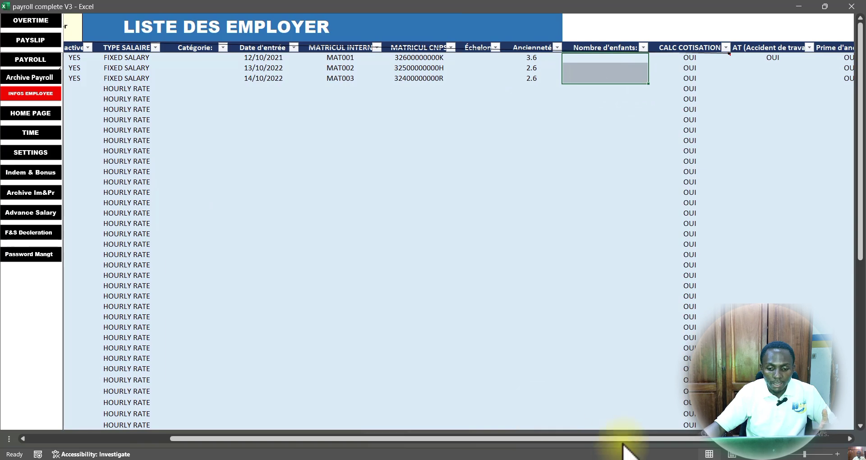
pyautogui.moveTo(531, 439); pyautogui.dragTo(443, 440)
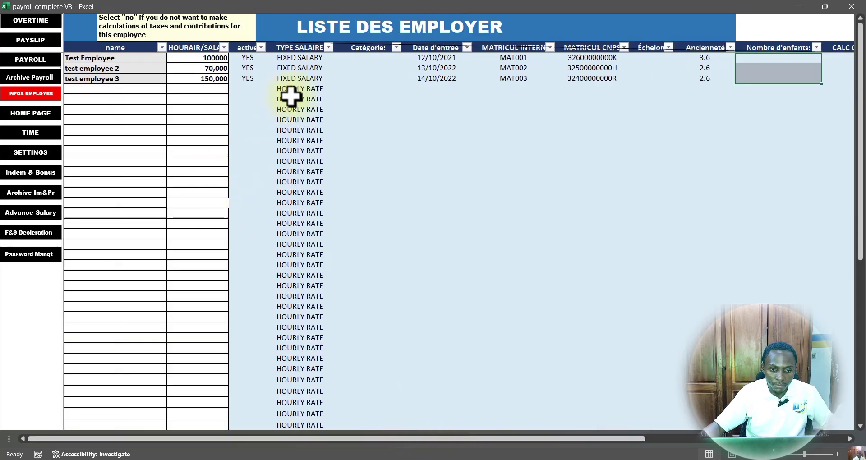
pyautogui.moveTo(291, 89); pyautogui.dragTo(323, 313)
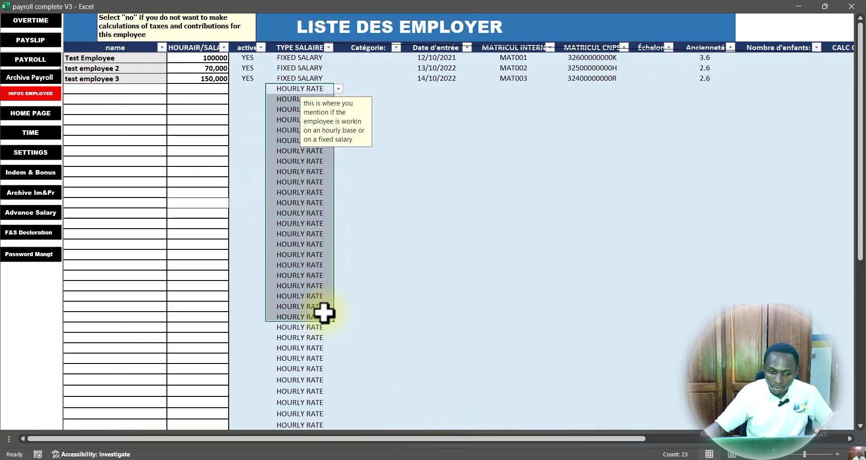
pyautogui.click(371, 206)
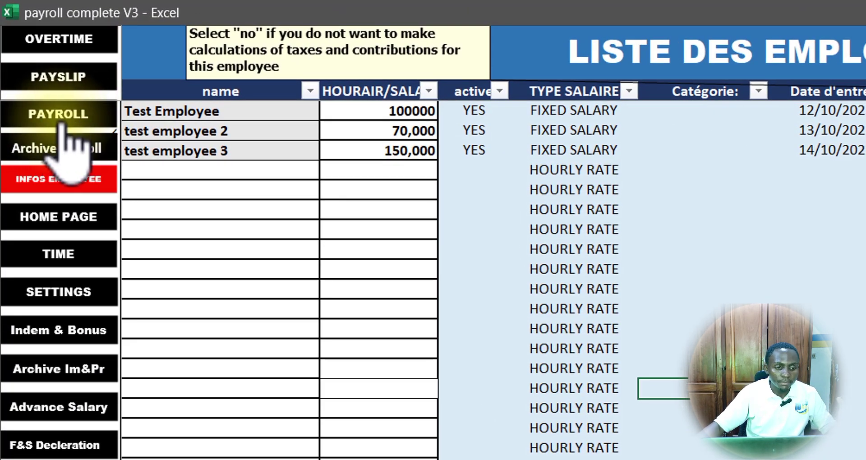
# Scroll through the January 2025 payroll columns, then return to the employee list.
pyautogui.click(57, 114)
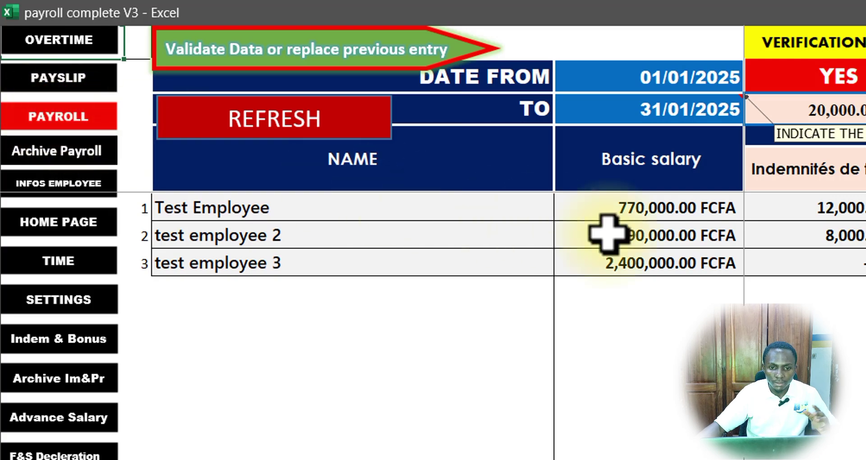
pyautogui.hscroll(15, 805, 233)
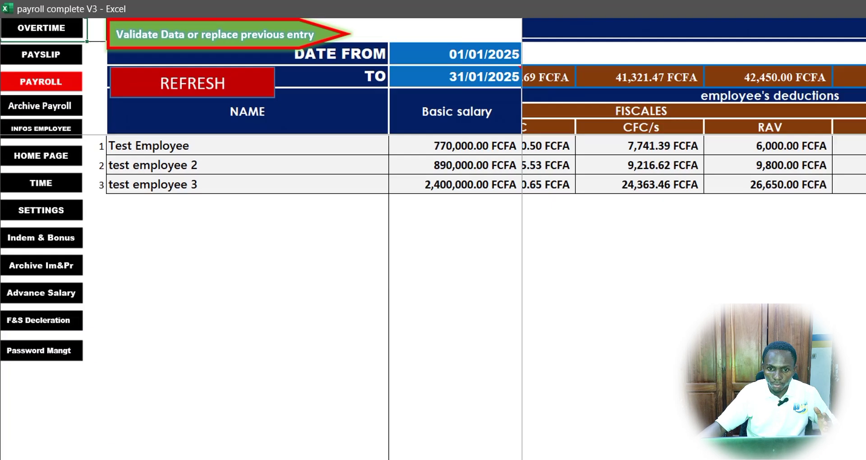
pyautogui.moveTo(487, 444); pyautogui.dragTo(77, 451)
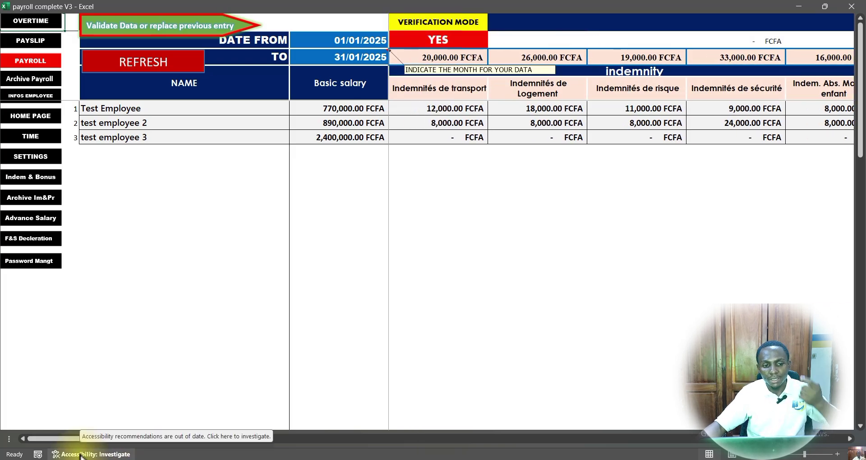
pyautogui.click(40, 96)
# Add a new employee named test 4 with a 200000 basic salary.
pyautogui.click(141, 92)
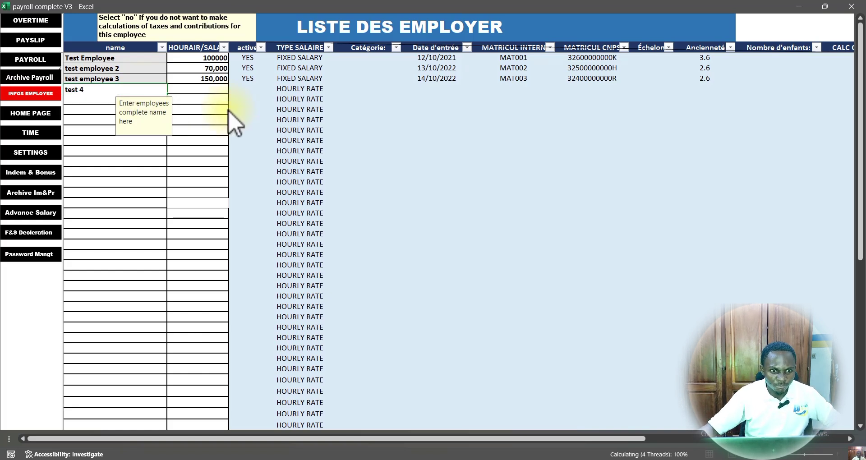
pyautogui.press('Tab')
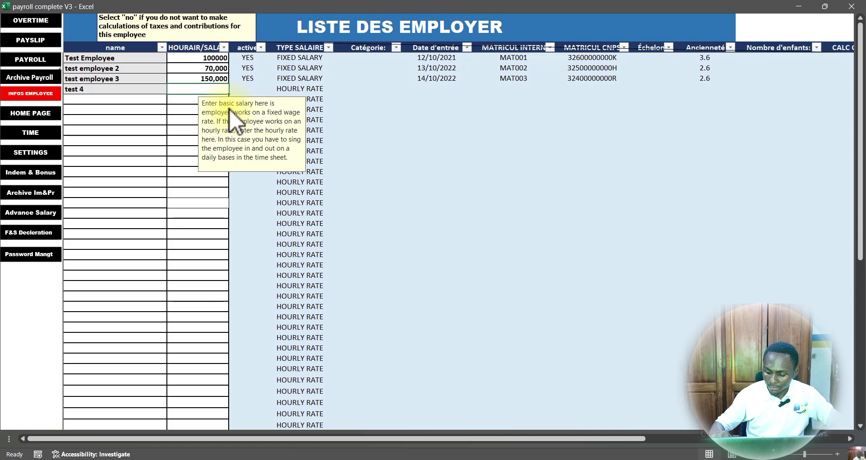
pyautogui.press('Tab')
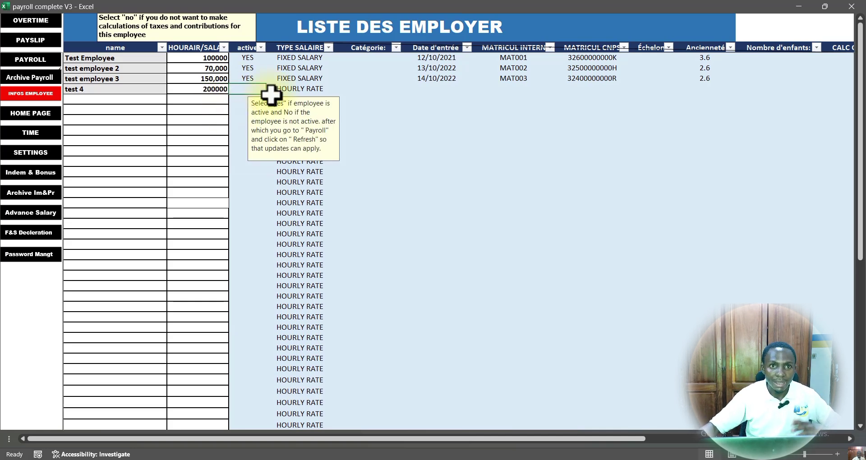
pyautogui.click(29, 59)
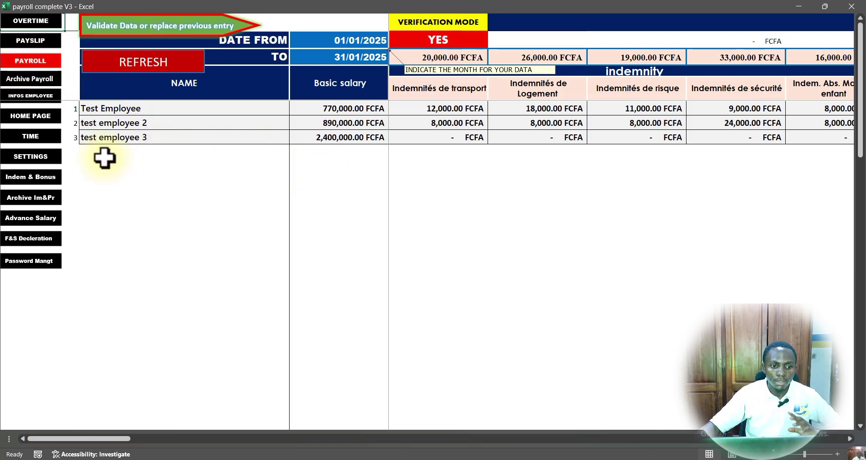
pyautogui.click(36, 96)
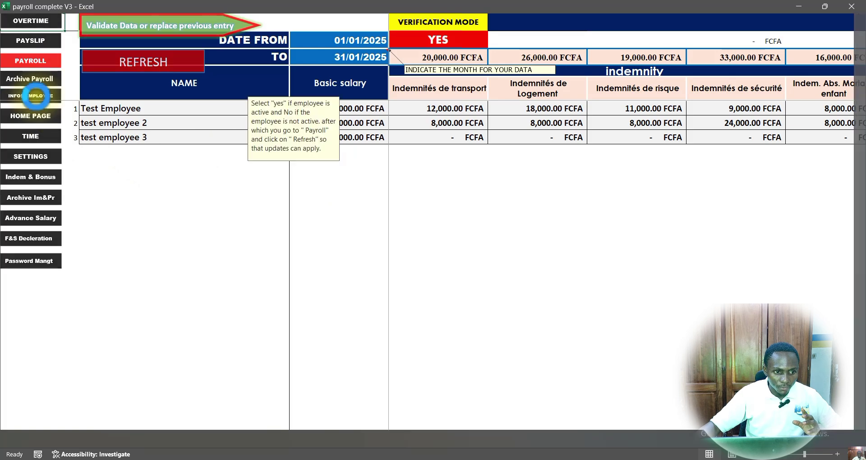
# Keep test 4's active status at YES and set its salary type to FIXED SALARY.
pyautogui.click(248, 88)
pyautogui.click(270, 89)
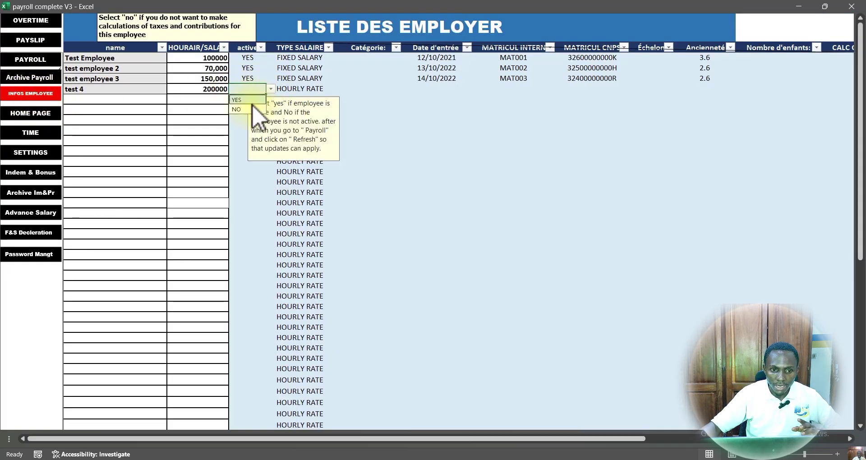
pyautogui.click(240, 99)
pyautogui.click(293, 89)
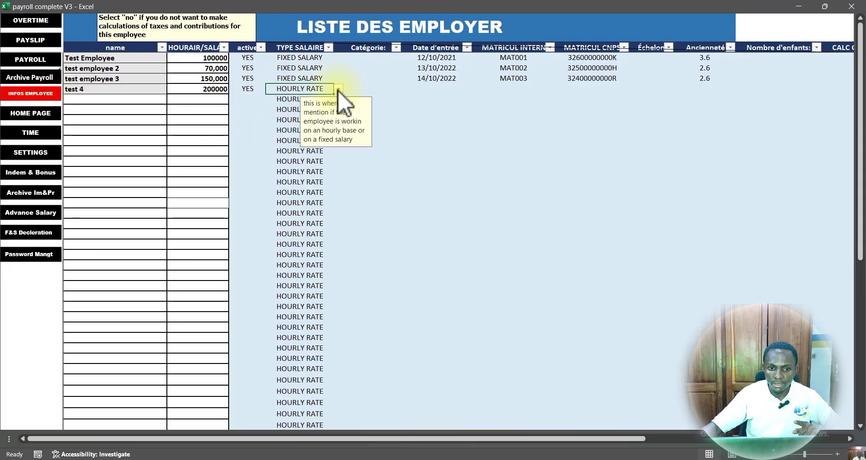
pyautogui.click(339, 89)
pyautogui.click(282, 99)
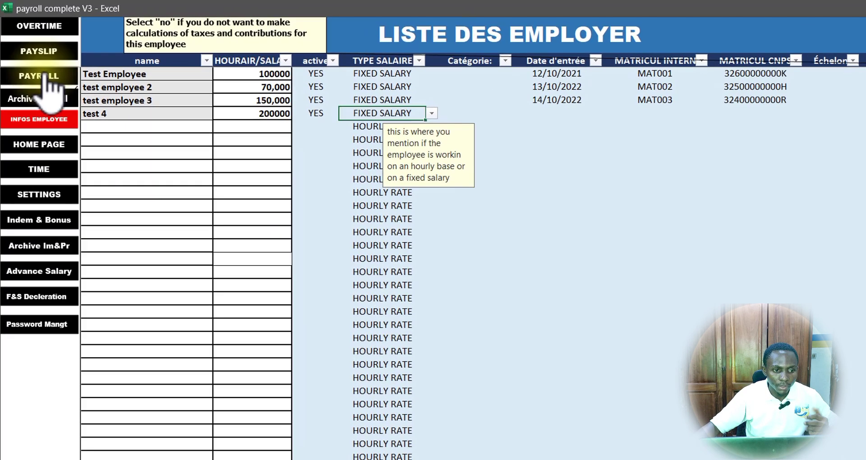
# Refresh the January 2025 payroll so test 4 is added as the fourth employee row.
pyautogui.click(36, 60)
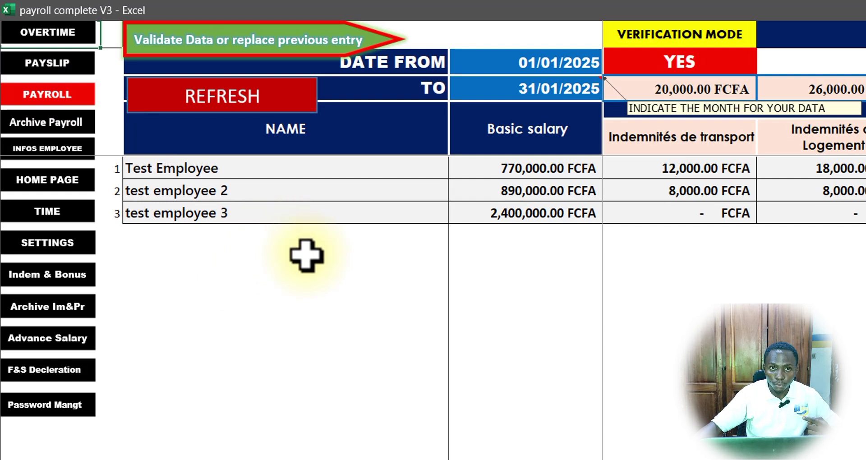
pyautogui.click(256, 106)
pyautogui.click(236, 103)
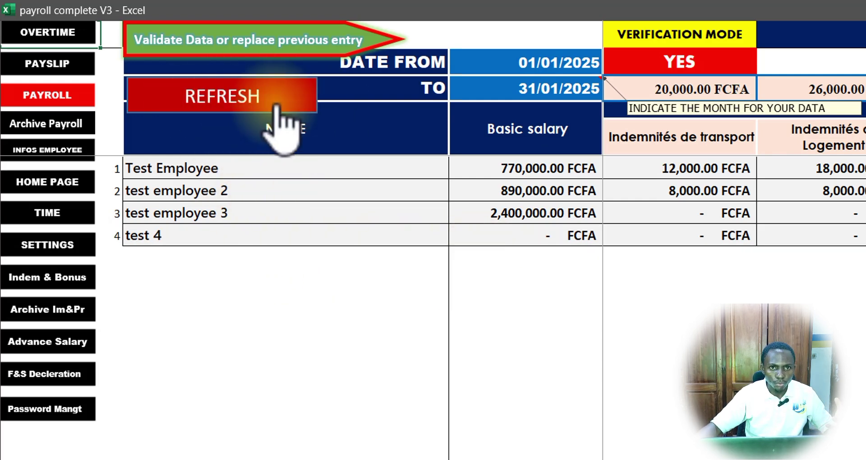
pyautogui.click(52, 151)
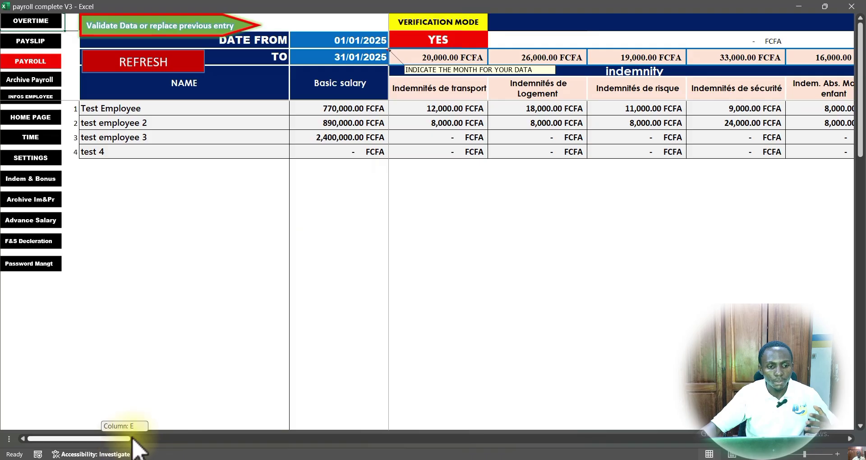
pyautogui.moveTo(133, 438)
pyautogui.mouseDown()
pyautogui.moveTo(384, 439)
pyautogui.moveTo(232, 433)
pyautogui.moveTo(118, 444)
pyautogui.mouseUp()
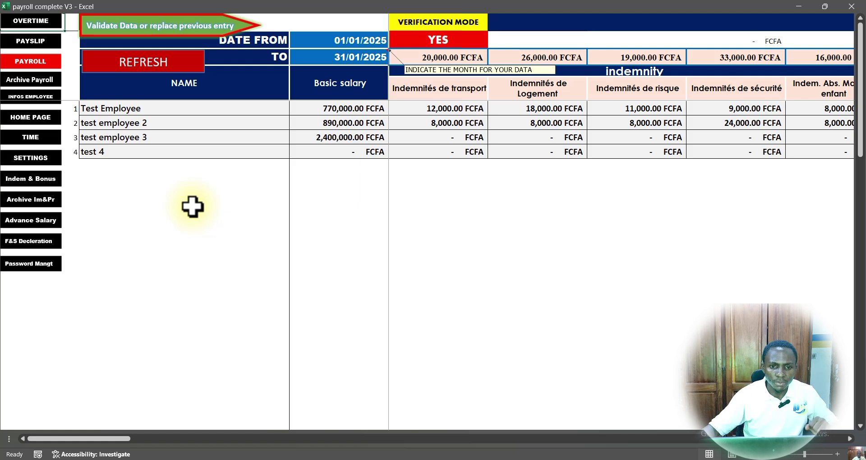
pyautogui.click(430, 41)
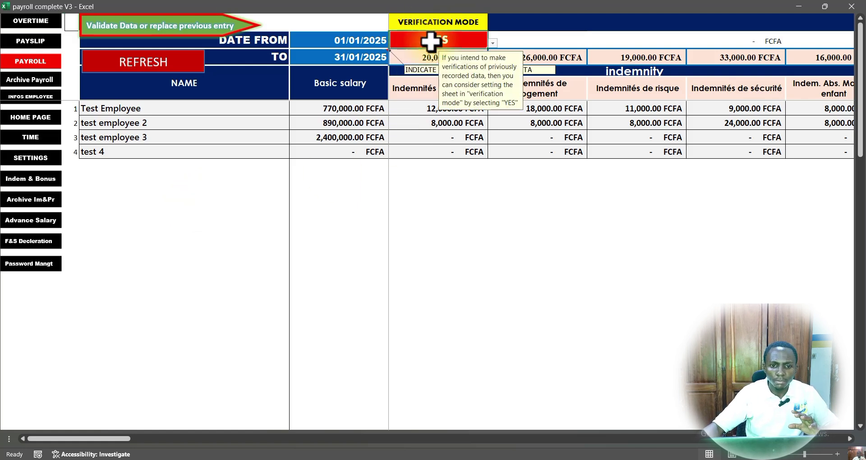
pyautogui.click(494, 43)
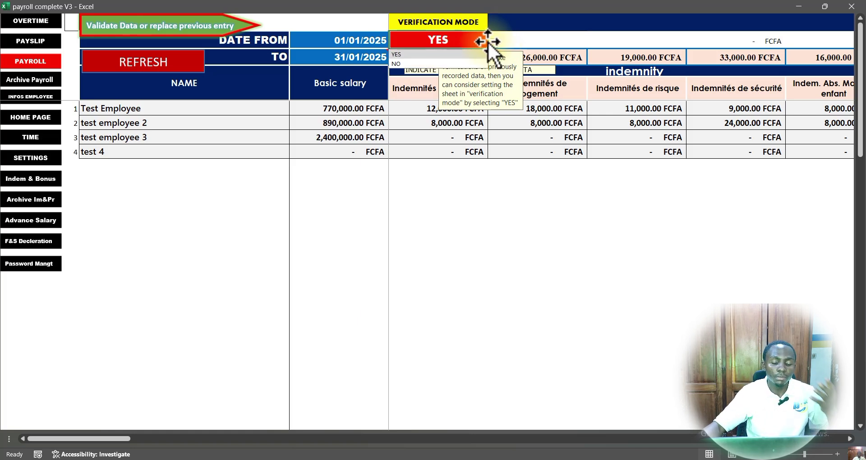
pyautogui.click(454, 41)
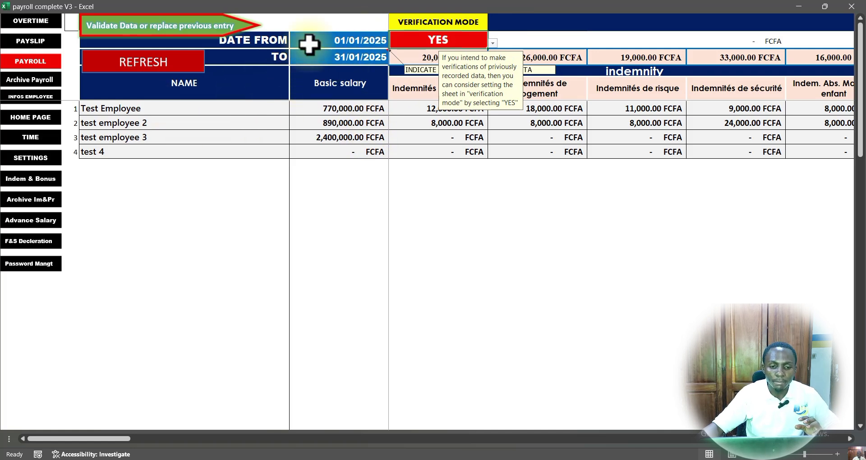
pyautogui.moveTo(309, 43); pyautogui.dragTo(321, 55)
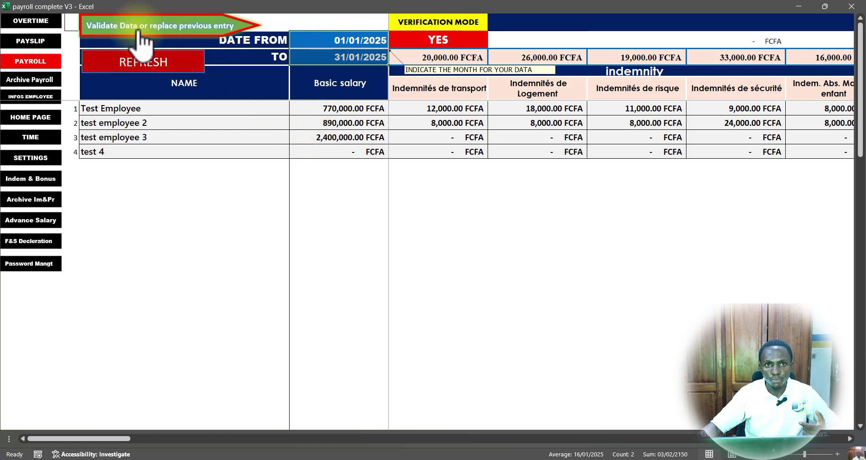
pyautogui.click(25, 86)
pyautogui.scroll(-3, 238, 179)
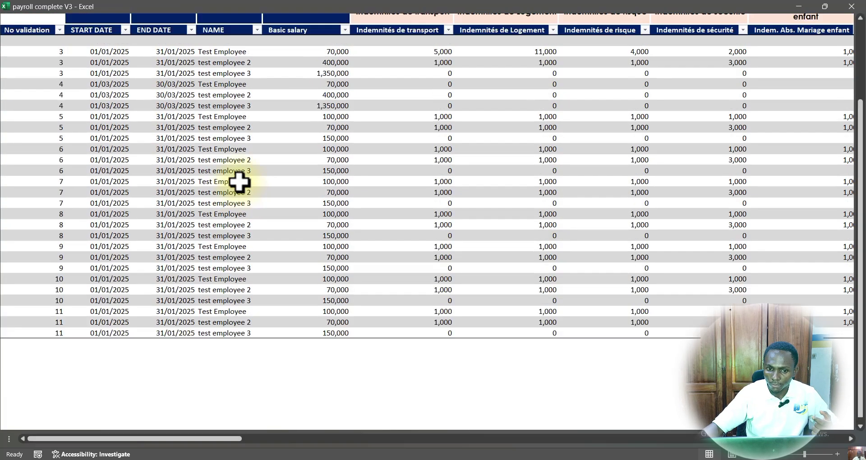
pyautogui.scroll(3, 238, 180)
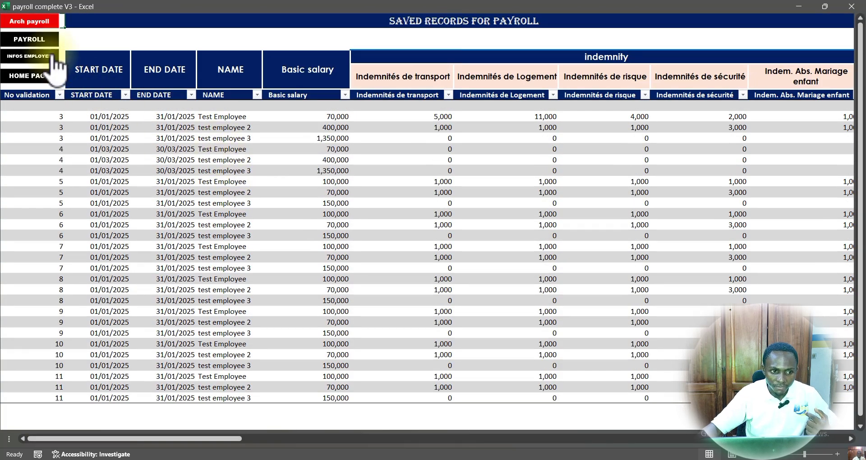
pyautogui.click(29, 40)
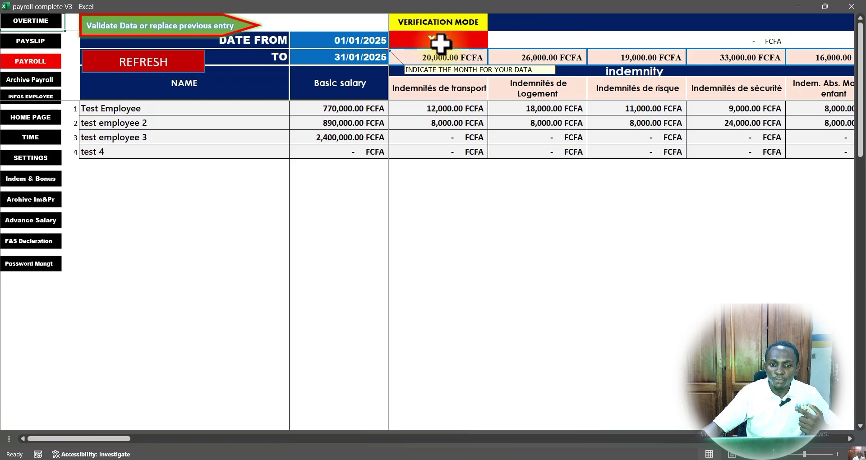
pyautogui.click(459, 40)
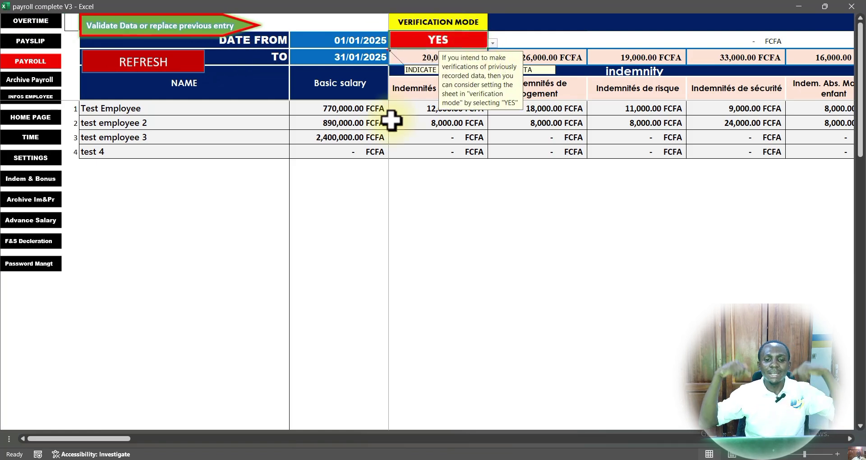
pyautogui.moveTo(332, 38); pyautogui.dragTo(335, 56)
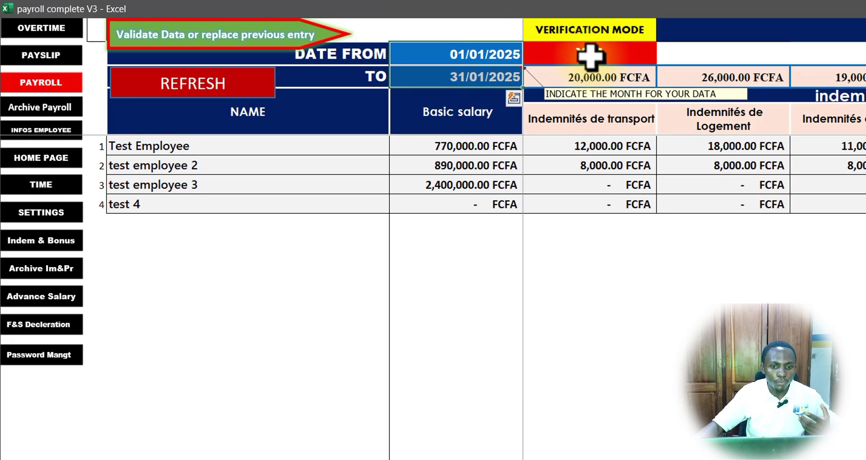
# Set Verification Mode to NO so test 4's basic salary shows 200,000.00 FCFA.
pyautogui.click(590, 56)
pyautogui.click(663, 58)
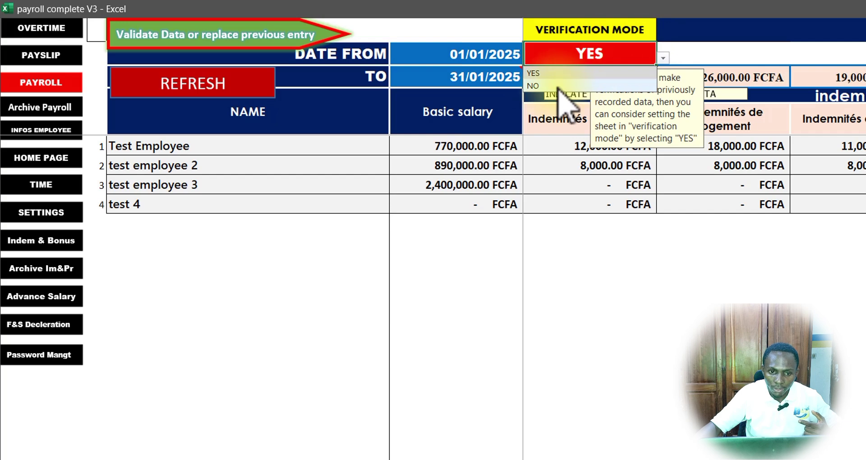
pyautogui.click(559, 86)
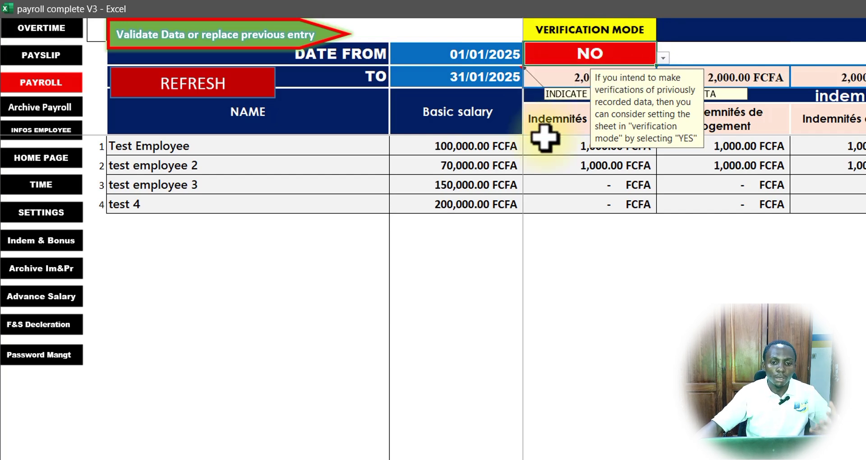
pyautogui.click(703, 54)
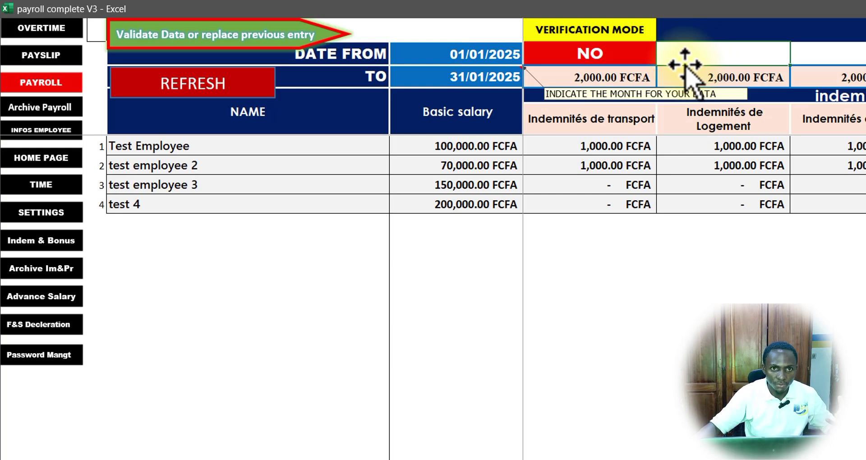
pyautogui.click(588, 51)
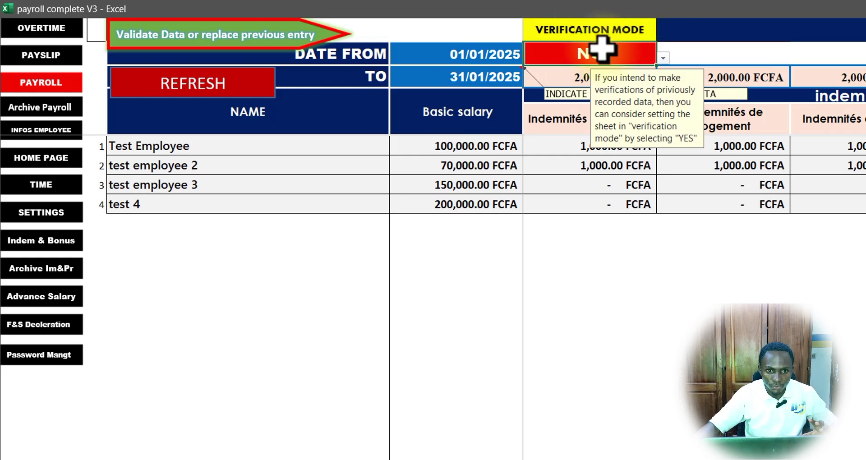
pyautogui.click(480, 56)
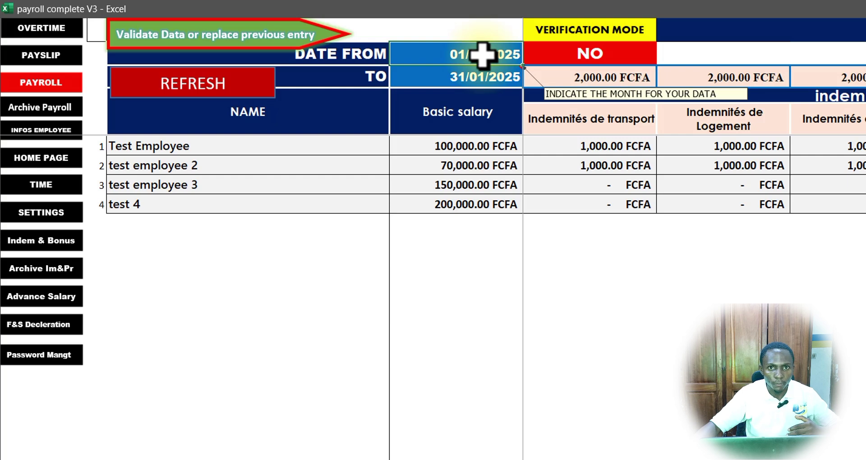
# Enter 01/04/2025 as DATE FROM and 30/04/2025 as TO so the payroll covers April.
pyautogui.doubleClick(478, 53)
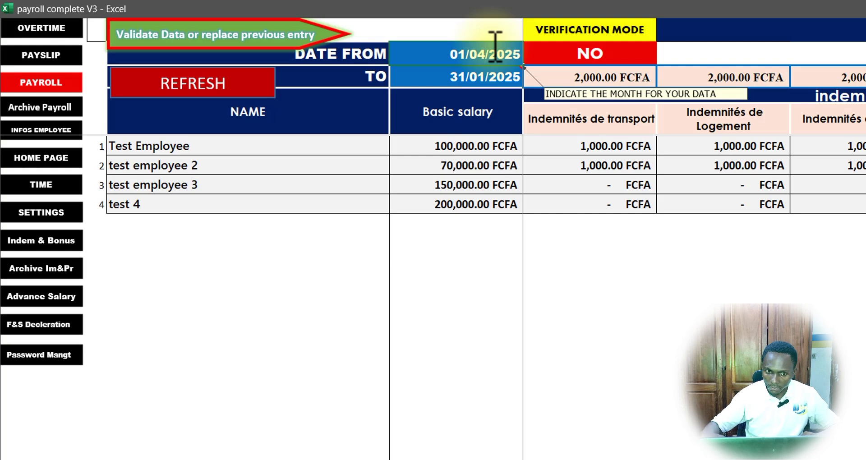
pyautogui.click(460, 74)
pyautogui.doubleClick(467, 76)
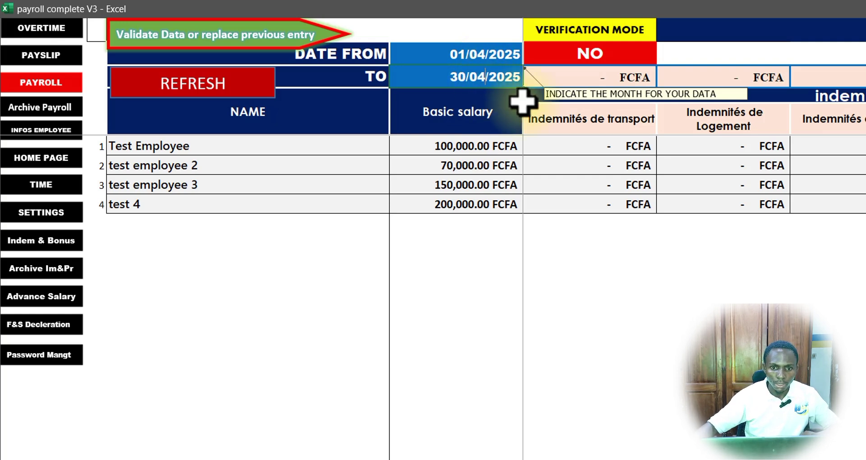
pyautogui.click(757, 50)
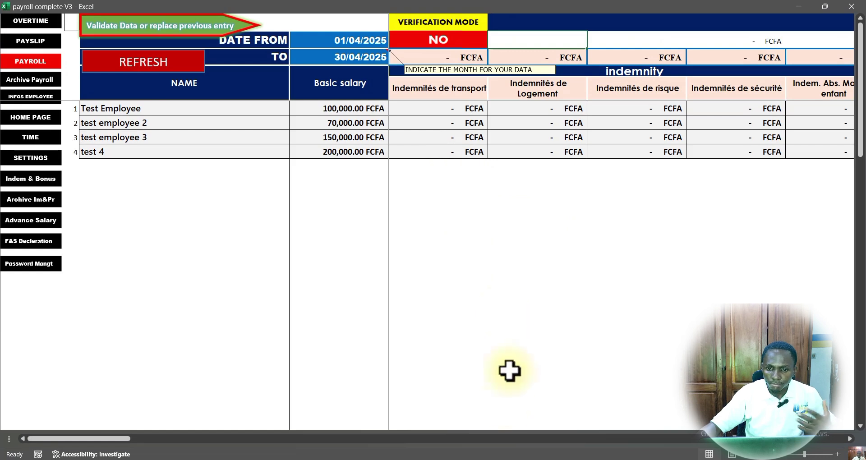
pyautogui.moveTo(110, 441); pyautogui.dragTo(91, 455)
pyautogui.click(421, 89)
pyautogui.moveTo(514, 89); pyautogui.dragTo(547, 90)
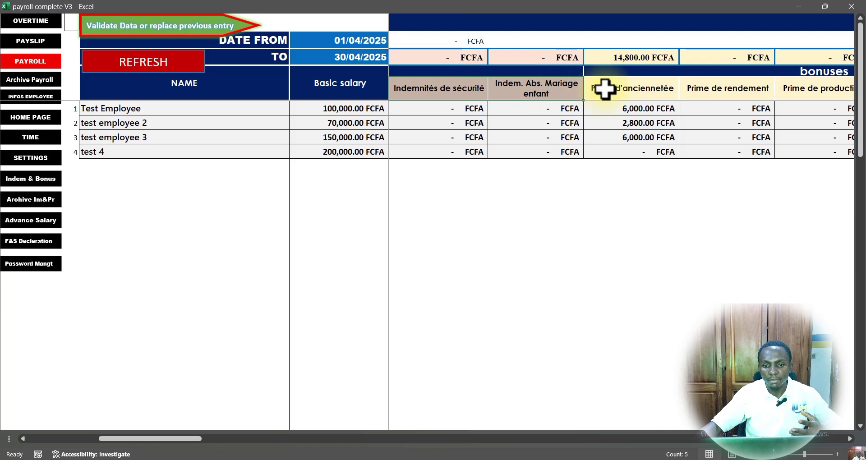
pyautogui.moveTo(713, 87); pyautogui.dragTo(786, 91)
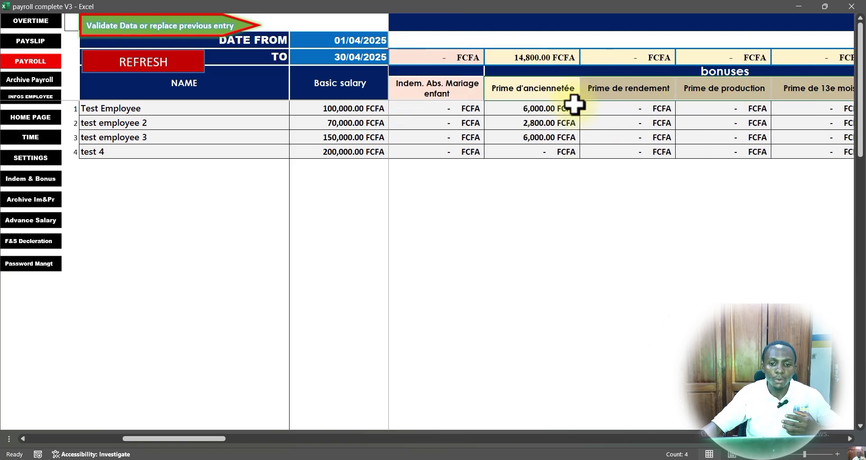
pyautogui.moveTo(201, 440); pyautogui.dragTo(107, 439)
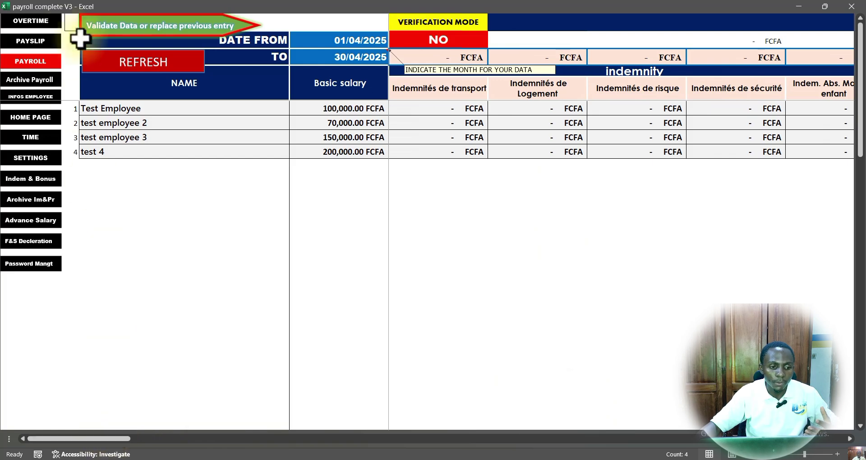
# Browse the transport and logement indemnity entries in the rates settings sheet.
pyautogui.click(31, 158)
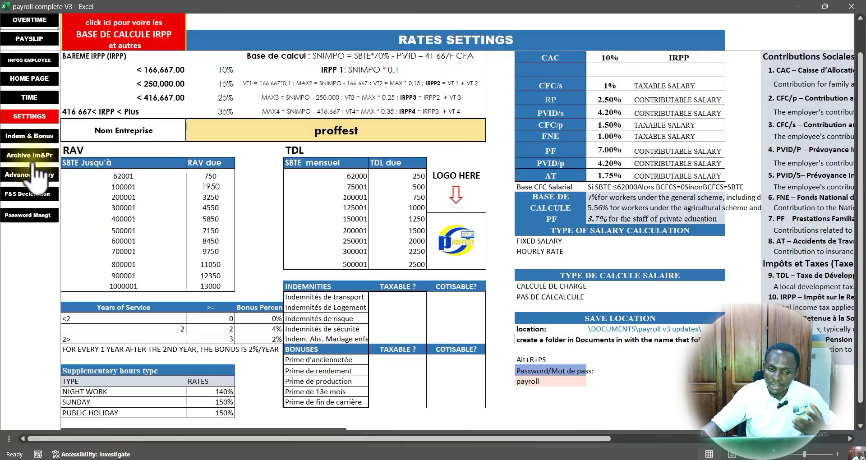
pyautogui.scroll(-5, 324, 175)
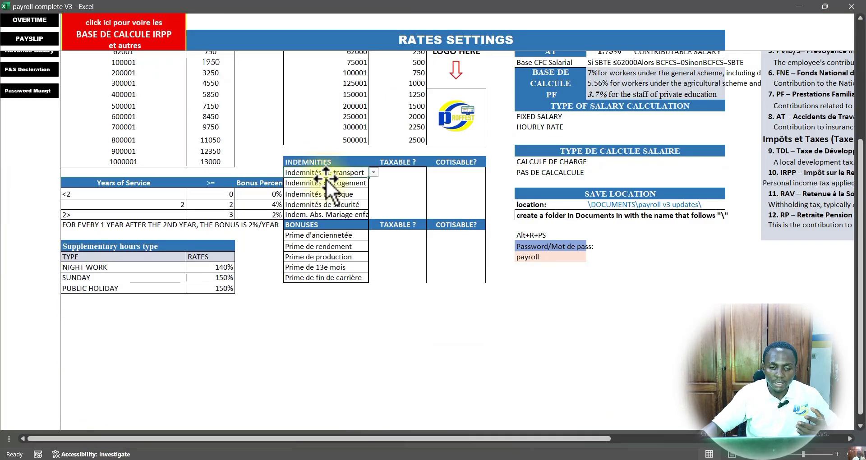
pyautogui.click(322, 204)
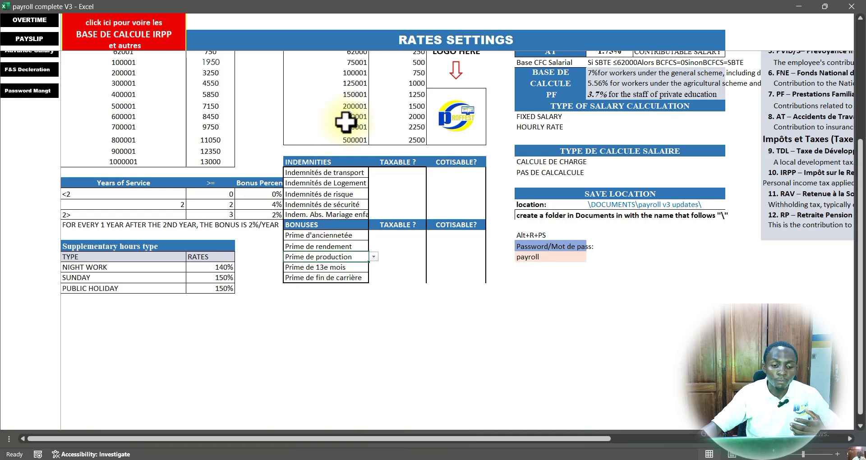
pyautogui.click(359, 173)
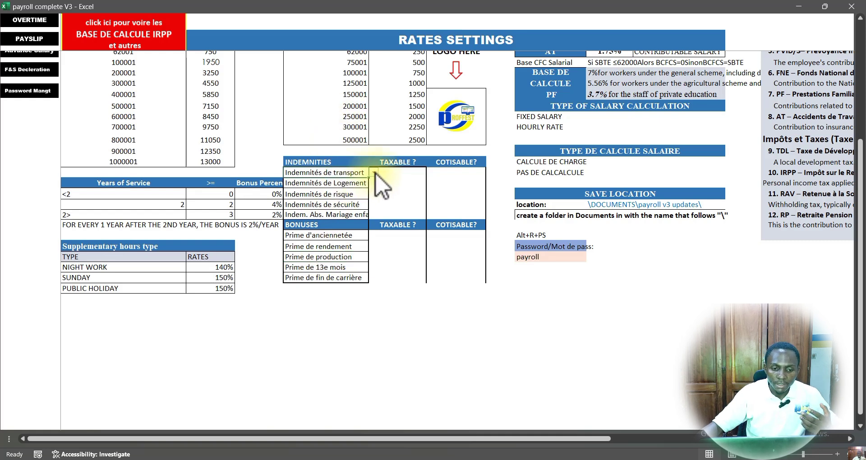
pyautogui.click(333, 186)
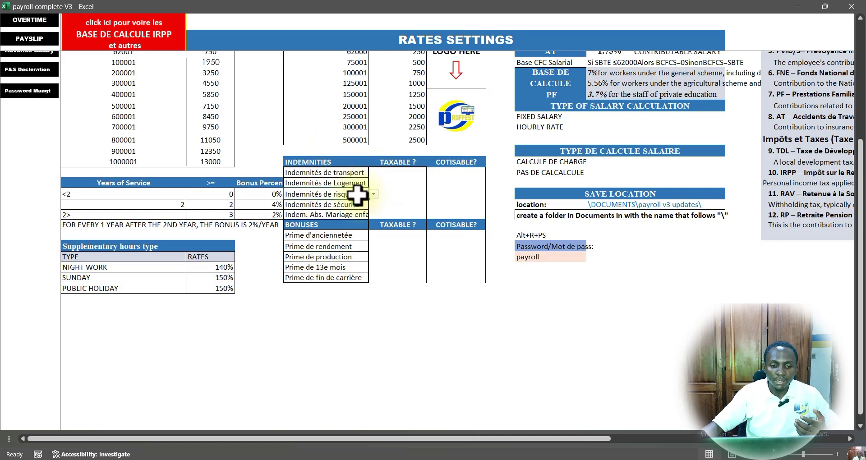
pyautogui.scroll(5, 366, 202)
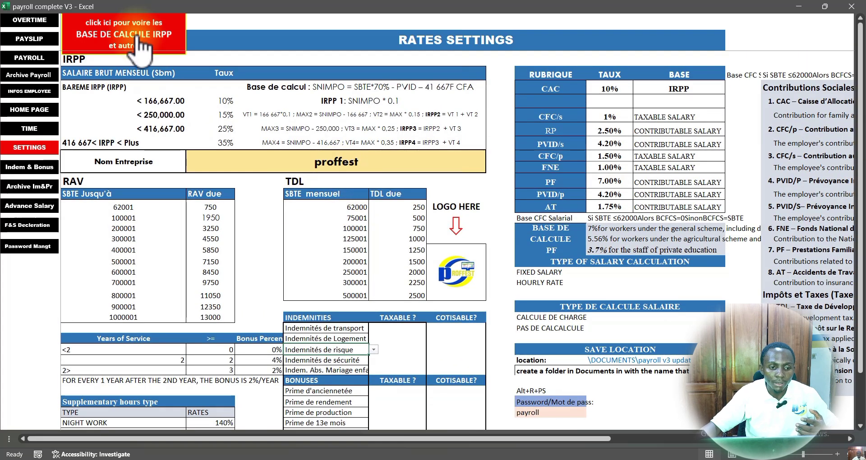
# Inspect the IRPP base and INDEM calculation tables, then bring up the April 2025 payroll.
pyautogui.click(120, 34)
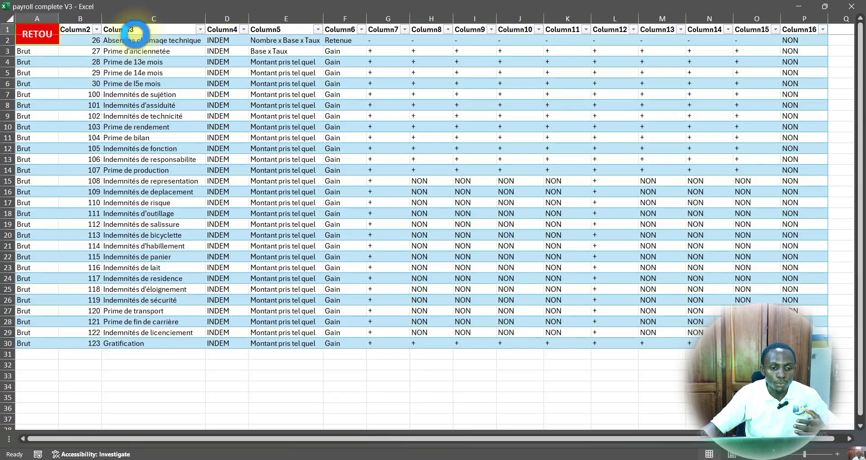
pyautogui.click(38, 35)
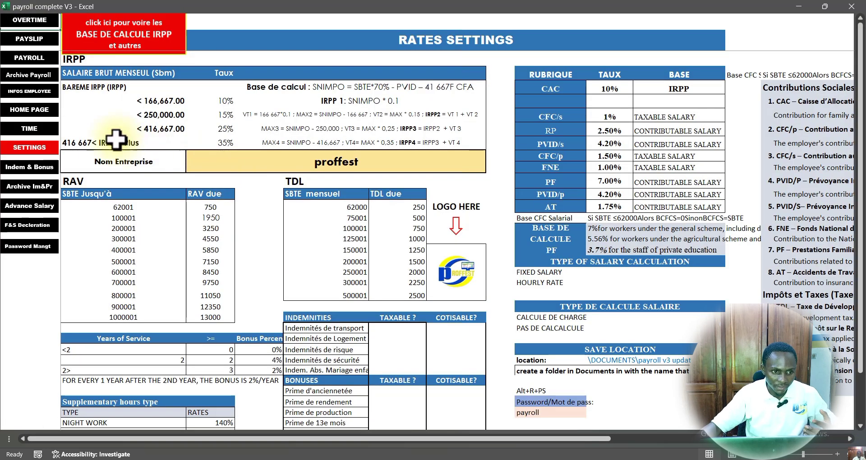
pyautogui.click(182, 47)
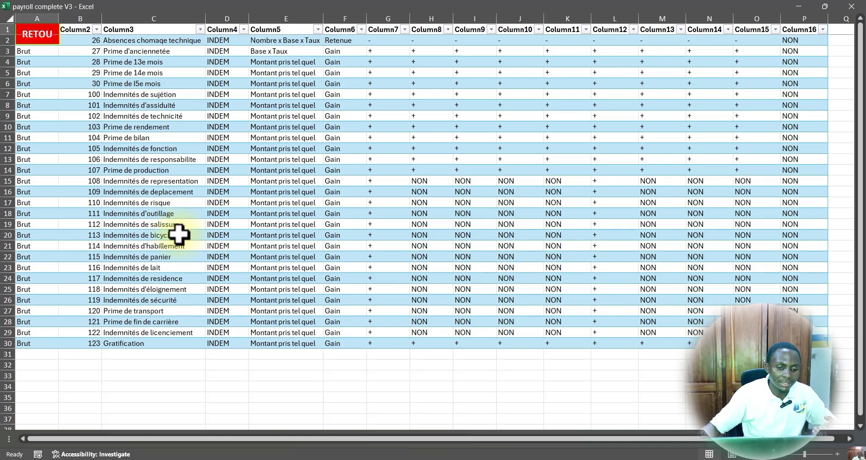
pyautogui.click(48, 34)
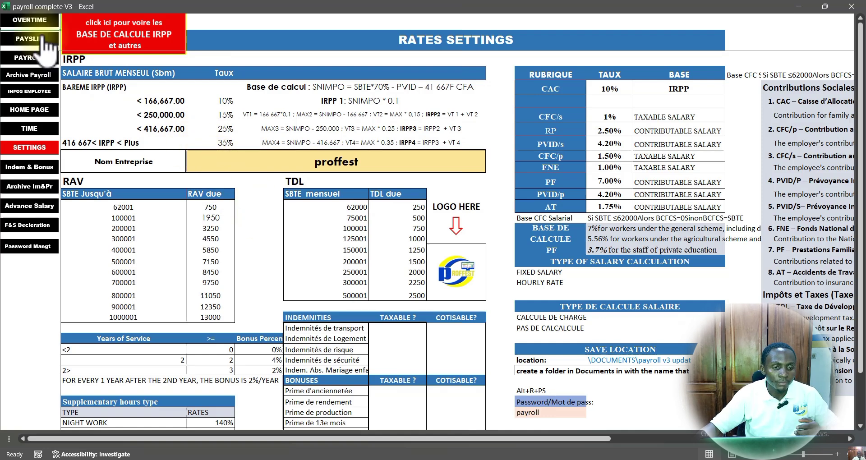
pyautogui.click(30, 58)
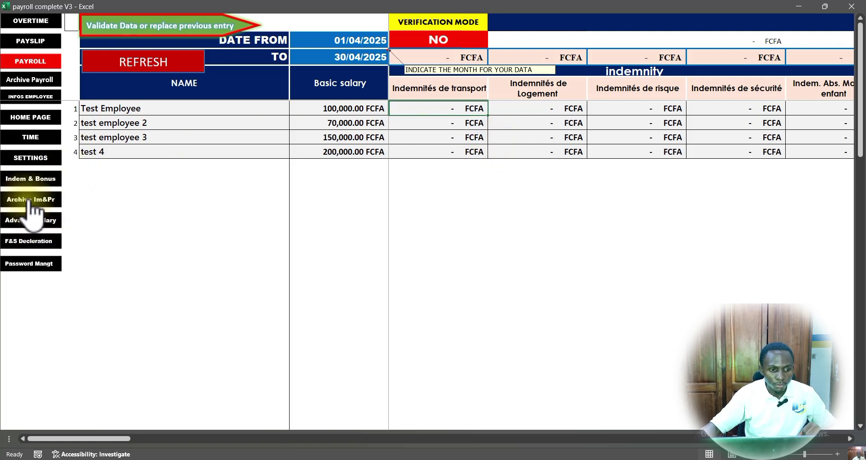
# Start an Indem & Bonus entry dated 30/04/2025 listing Test Employee, test employee 2, test employee 3 and test 4.
pyautogui.click(25, 179)
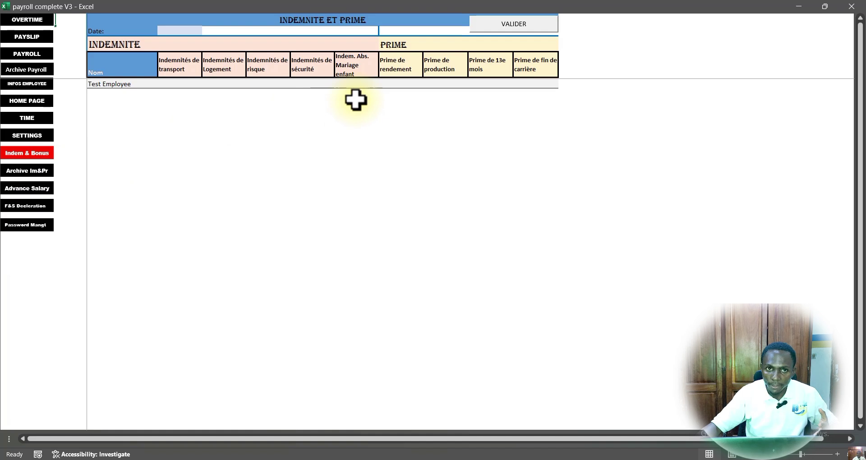
pyautogui.click(180, 31)
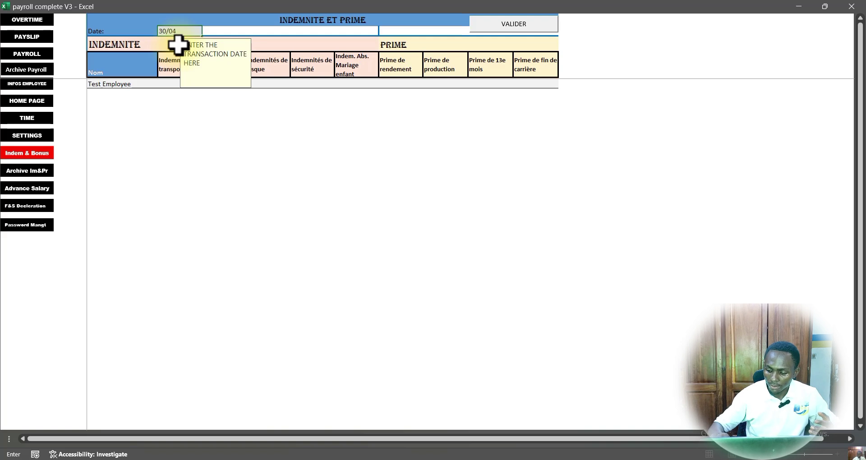
pyautogui.click(264, 41)
pyautogui.click(152, 84)
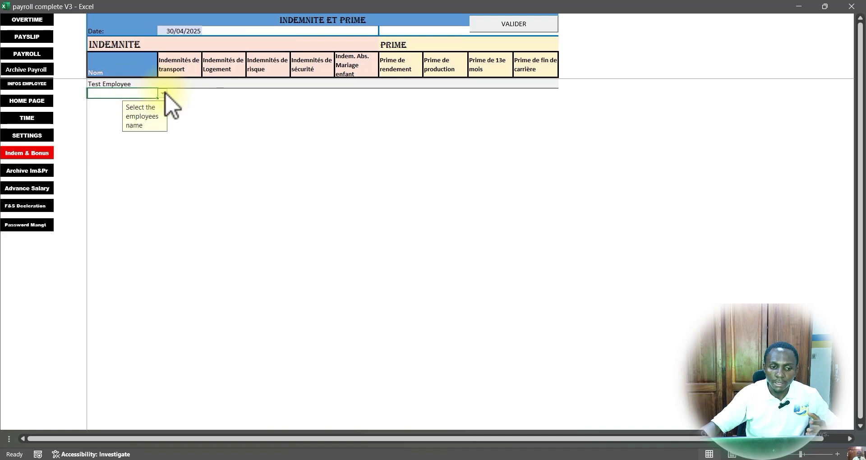
pyautogui.click(162, 94)
pyautogui.click(129, 116)
pyautogui.press('Return')
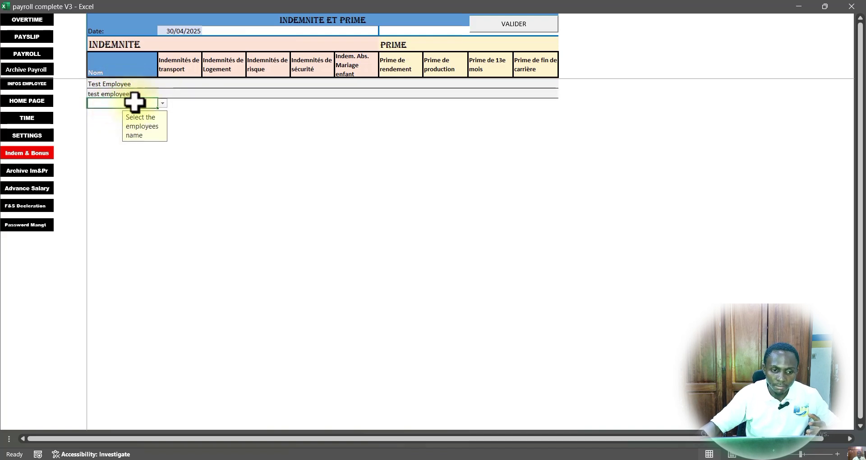
pyautogui.click(163, 103)
pyautogui.click(126, 130)
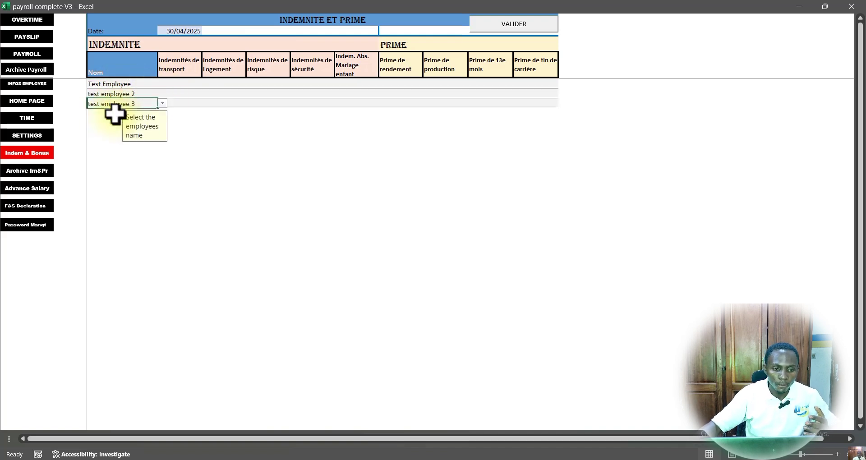
pyautogui.press('Return')
pyautogui.click(148, 113)
pyautogui.click(162, 113)
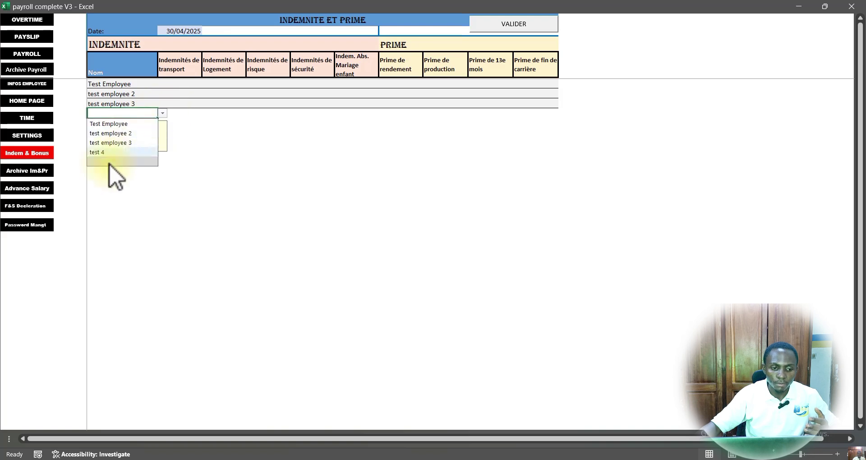
pyautogui.click(156, 150)
# Enter 10000 transport for Test Employee and 5000 each for rendement, sécurité and logement, then validate.
pyautogui.click(179, 84)
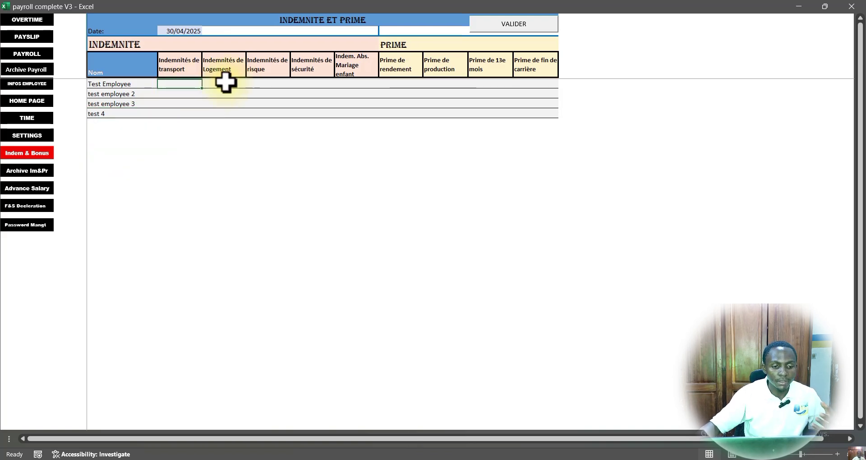
pyautogui.write('10000')
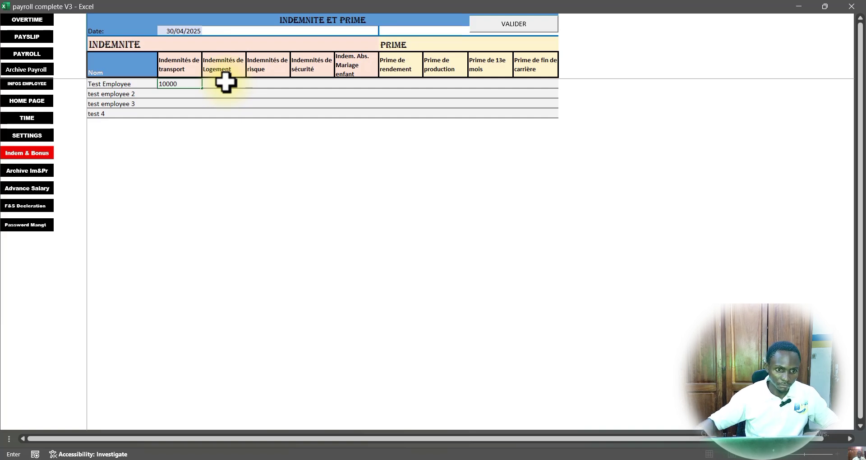
pyautogui.click(226, 83)
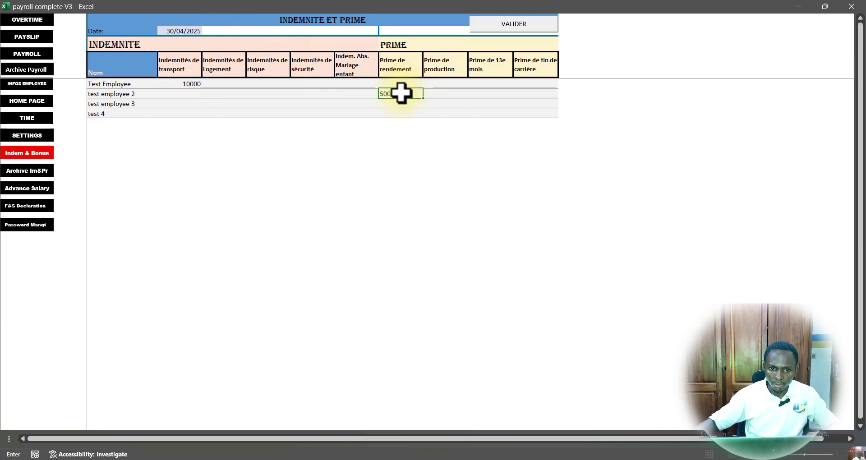
pyautogui.click(301, 100)
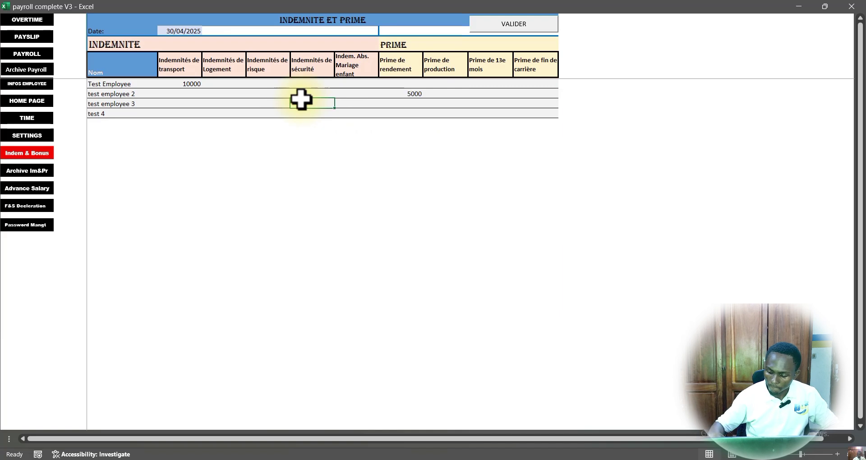
pyautogui.write('5000')
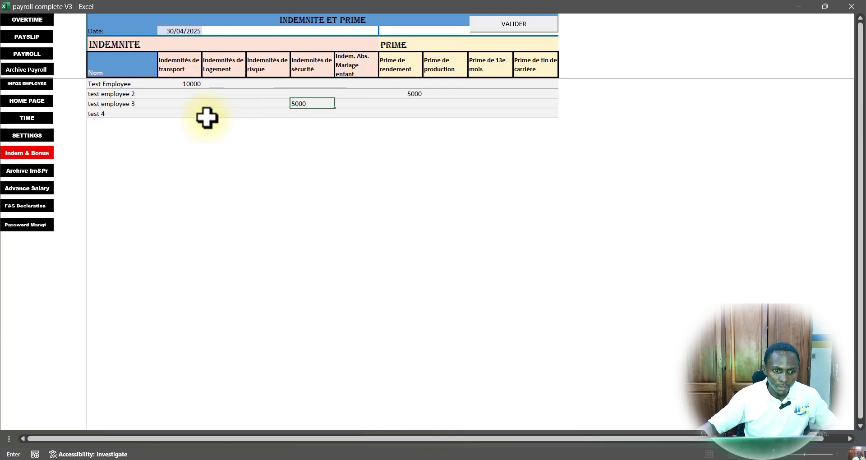
pyautogui.click(216, 113)
pyautogui.write('5000')
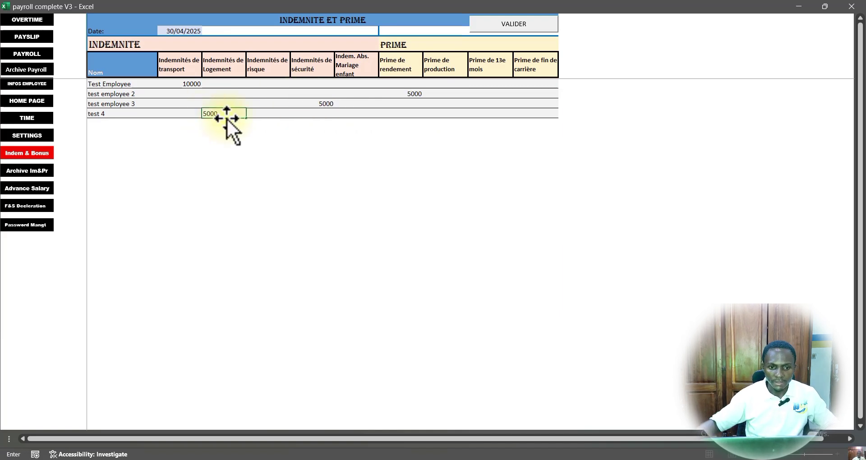
pyautogui.press('Return')
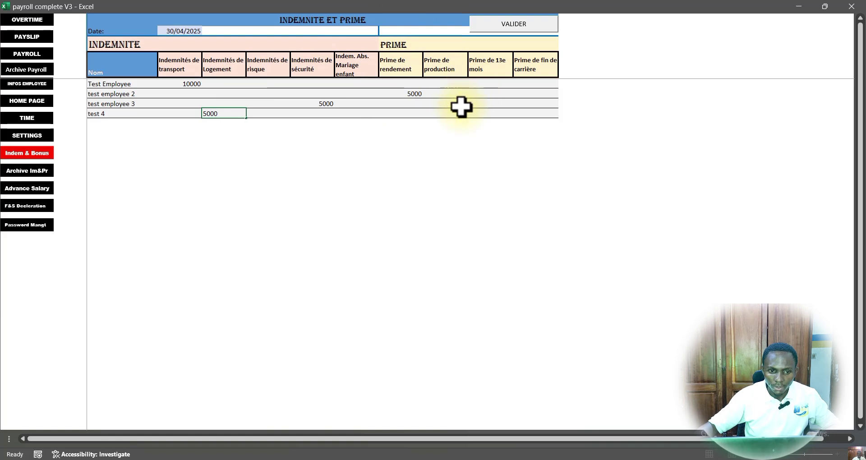
pyautogui.click(532, 26)
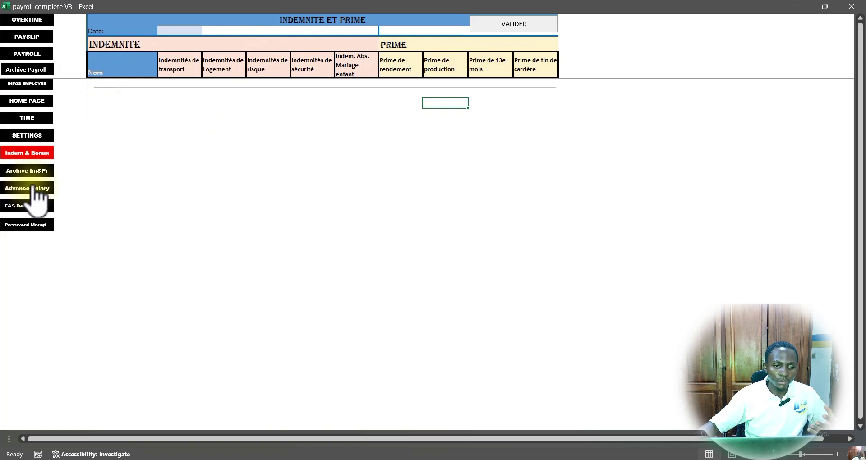
# Review the archived allowance entries, then return to the payroll's DATE FROM/TO cells.
pyautogui.click(18, 171)
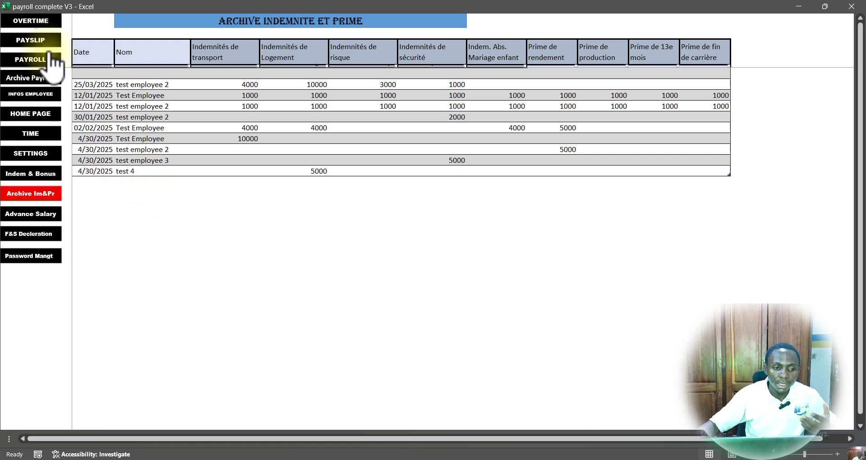
pyautogui.click(31, 60)
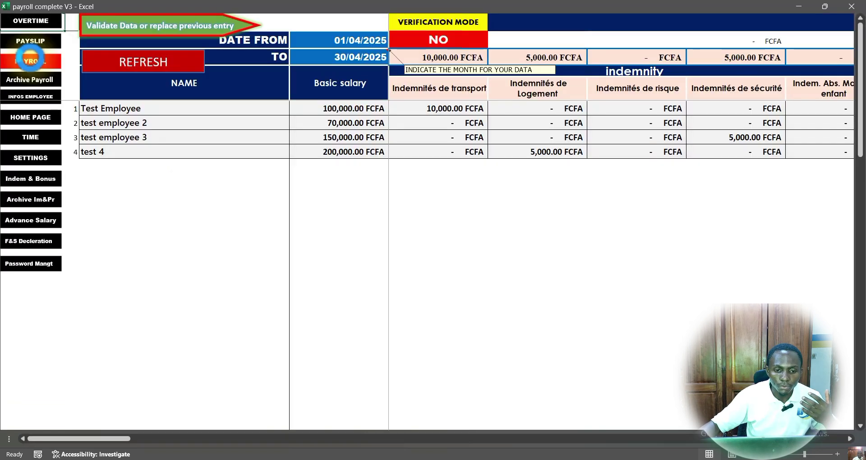
pyautogui.moveTo(357, 40); pyautogui.dragTo(355, 57)
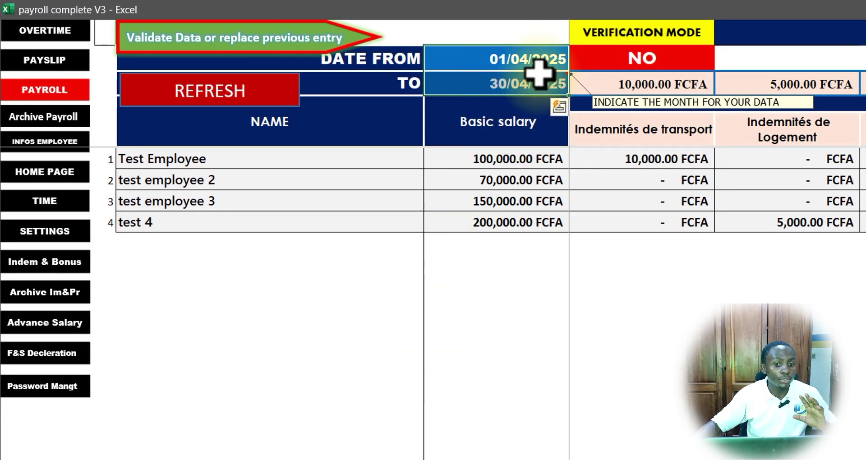
# Switch the payroll period to May and back to April 2025 to pull in the new allowances.
pyautogui.doubleClick(531, 58)
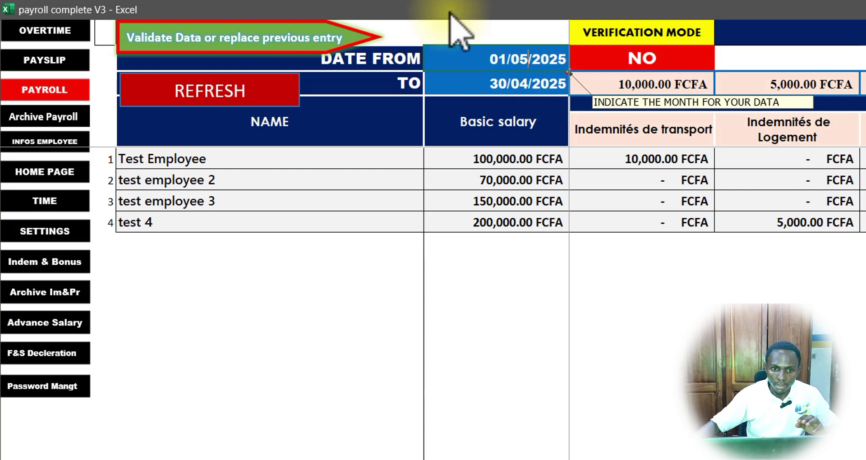
pyautogui.doubleClick(529, 82)
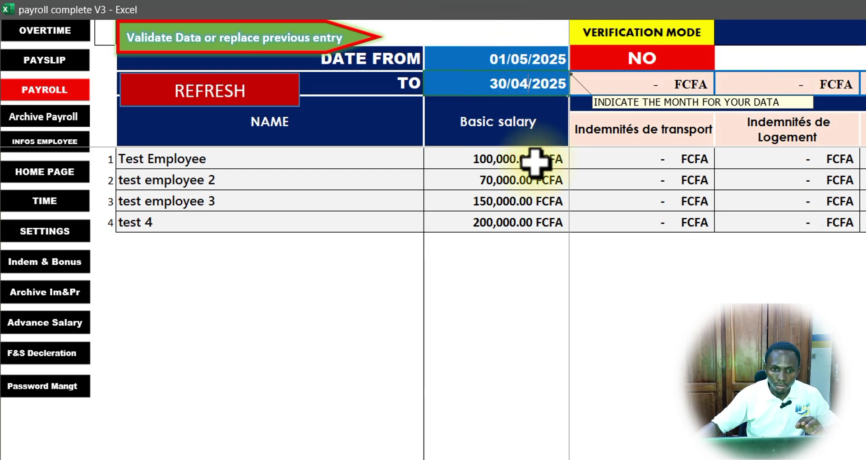
pyautogui.click(782, 161)
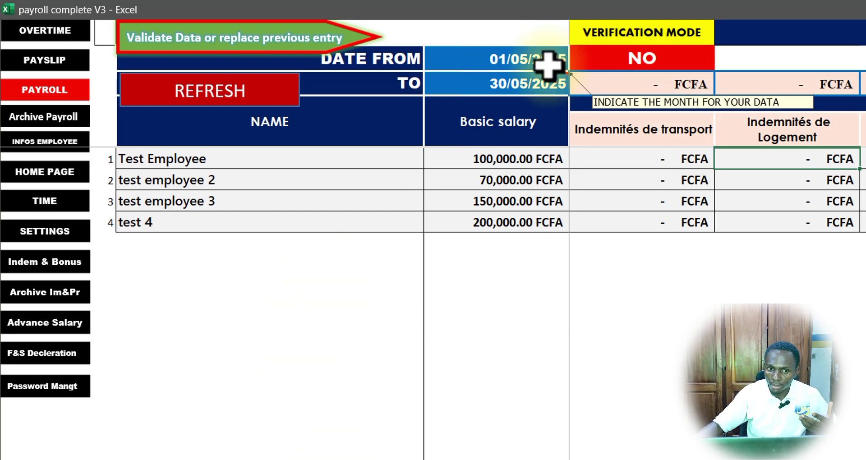
pyautogui.click(518, 58)
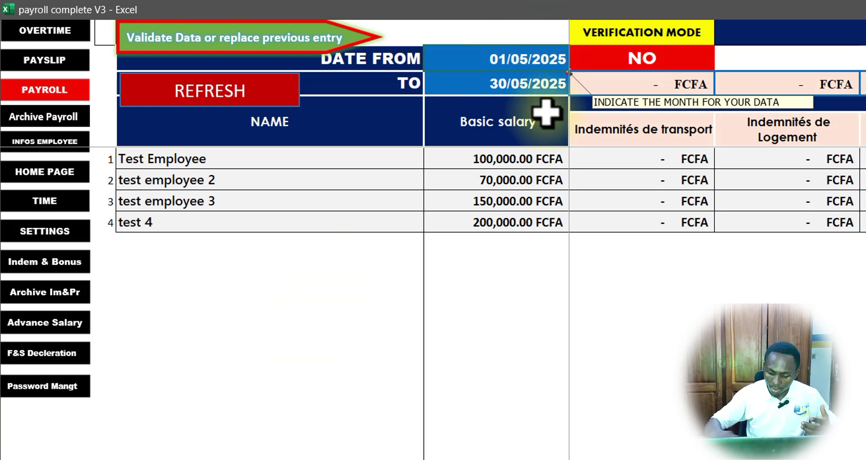
pyautogui.write('4')
pyautogui.press('Return')
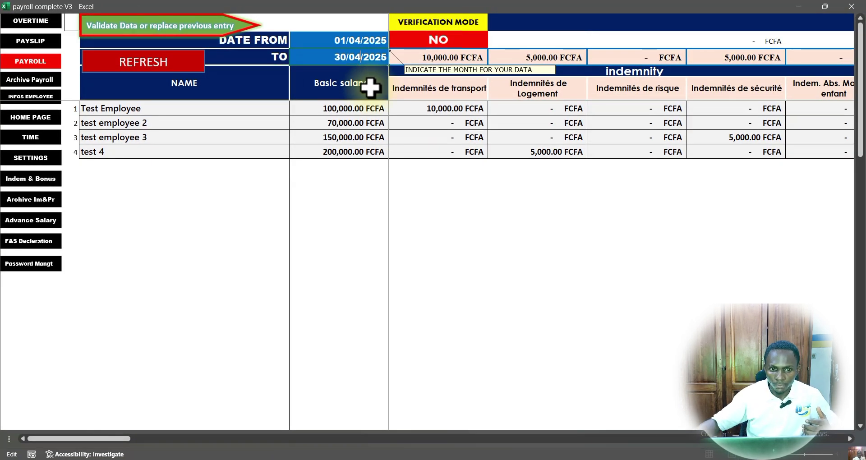
pyautogui.click(426, 117)
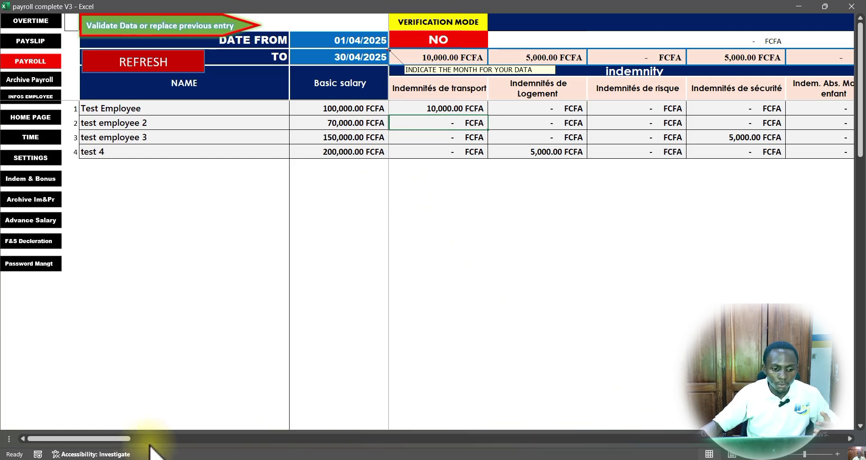
pyautogui.moveTo(120, 440); pyautogui.dragTo(326, 440)
pyautogui.moveTo(579, 81); pyautogui.dragTo(593, 154)
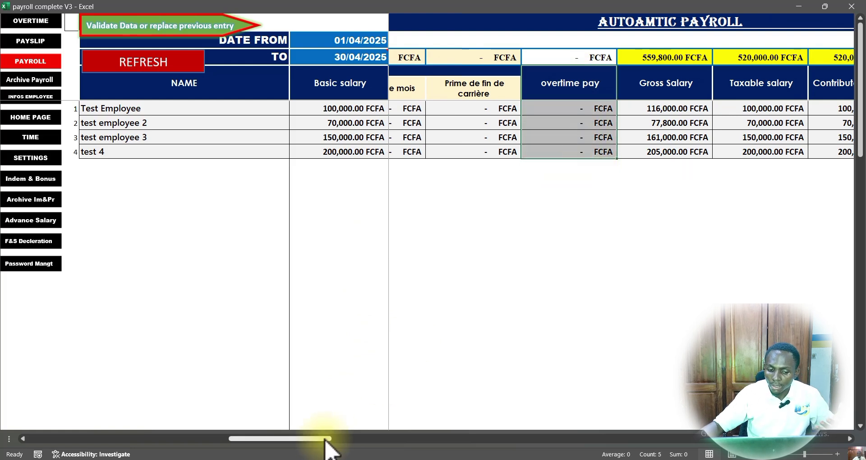
pyautogui.moveTo(327, 441); pyautogui.dragTo(354, 443)
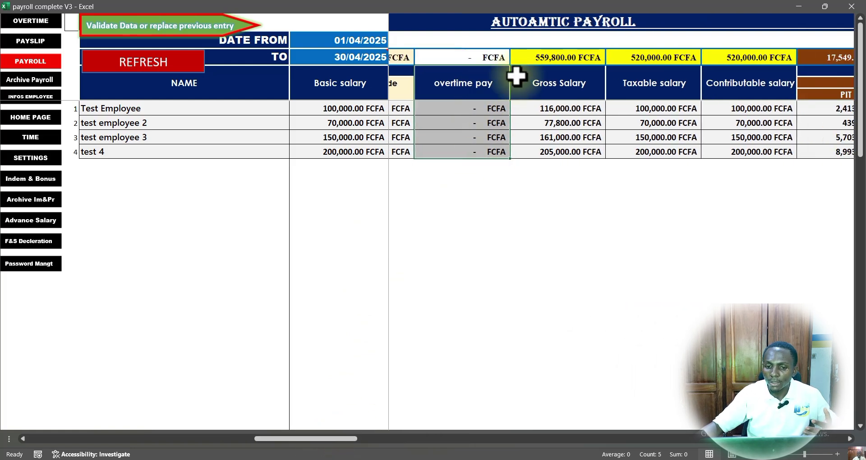
pyautogui.moveTo(516, 77); pyautogui.dragTo(556, 152)
pyautogui.moveTo(655, 77); pyautogui.dragTo(669, 146)
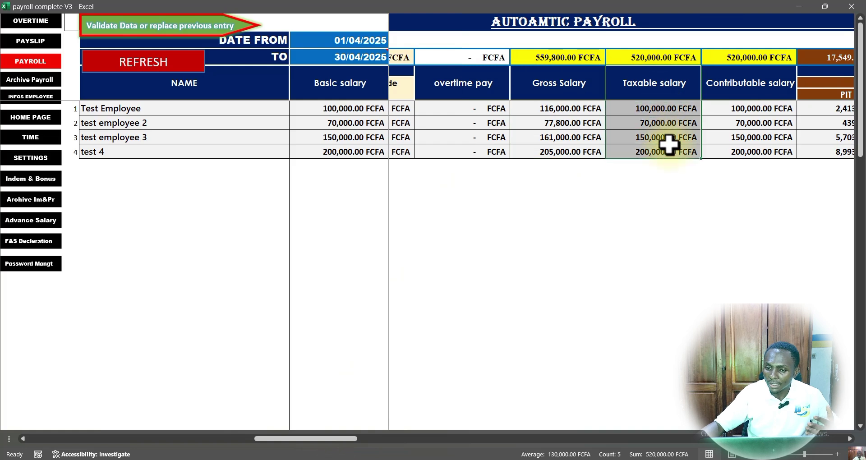
pyautogui.moveTo(762, 84); pyautogui.dragTo(765, 149)
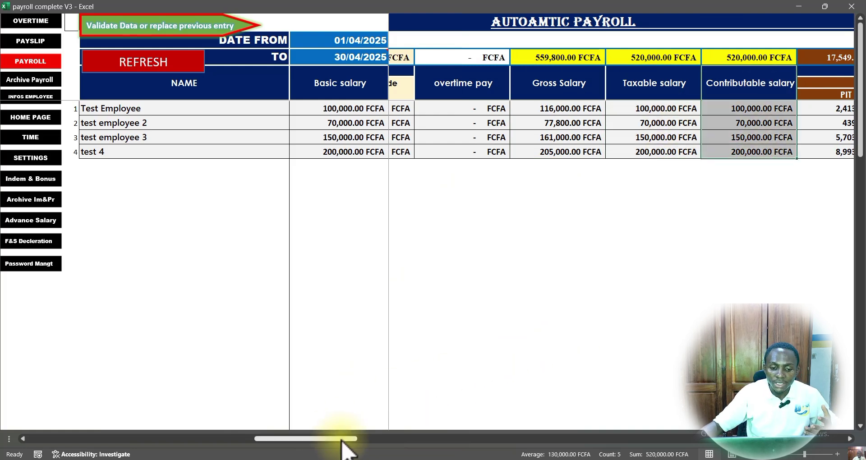
pyautogui.moveTo(342, 440); pyautogui.dragTo(446, 436)
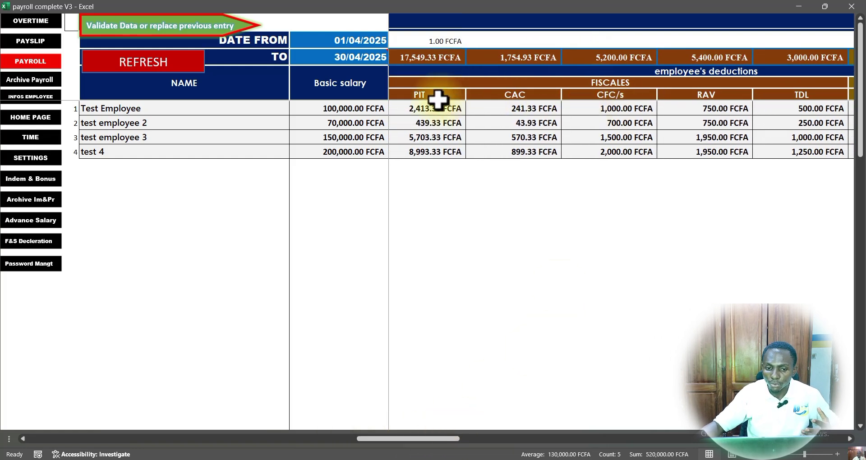
pyautogui.click(692, 70)
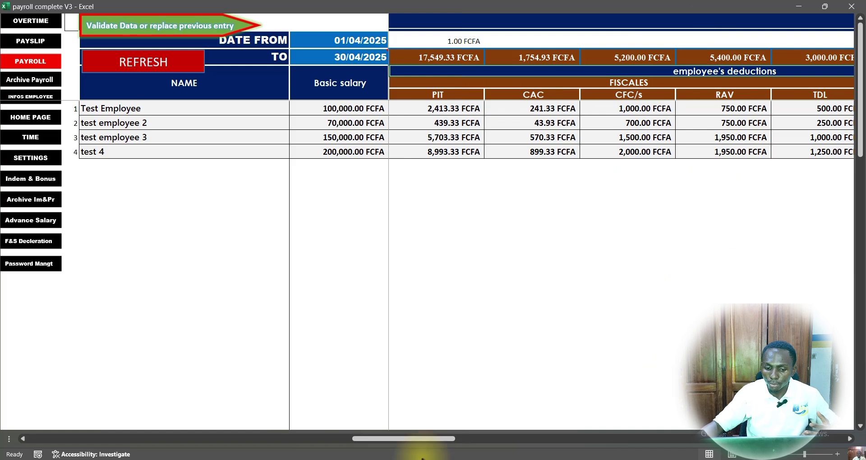
pyautogui.moveTo(444, 438); pyautogui.dragTo(526, 439)
pyautogui.moveTo(613, 81); pyautogui.dragTo(624, 156)
pyautogui.click(790, 72)
pyautogui.moveTo(862, 75); pyautogui.dragTo(715, 107)
pyautogui.click(644, 114)
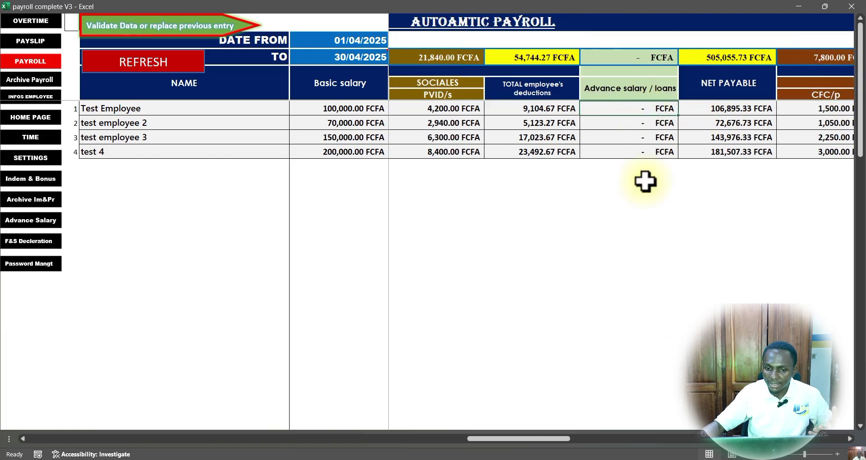
pyautogui.moveTo(551, 436); pyautogui.dragTo(654, 406)
pyautogui.click(652, 72)
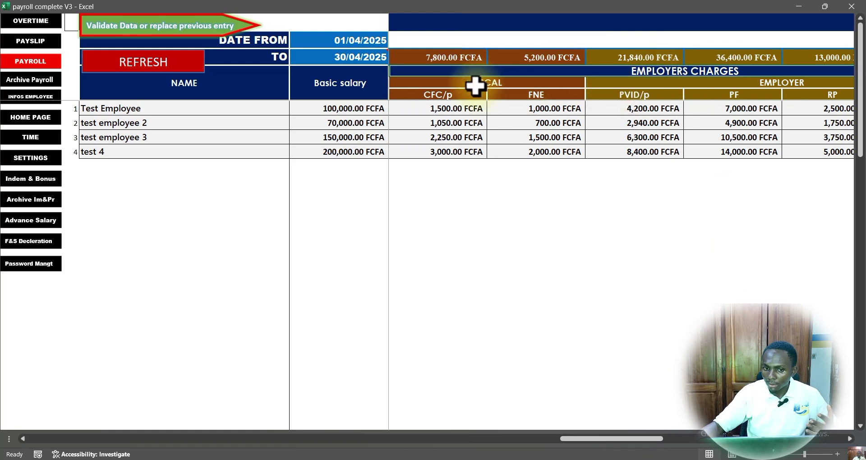
pyautogui.moveTo(471, 86); pyautogui.dragTo(495, 156)
pyautogui.moveTo(665, 108); pyautogui.dragTo(714, 149)
pyautogui.moveTo(661, 440); pyautogui.dragTo(242, 368)
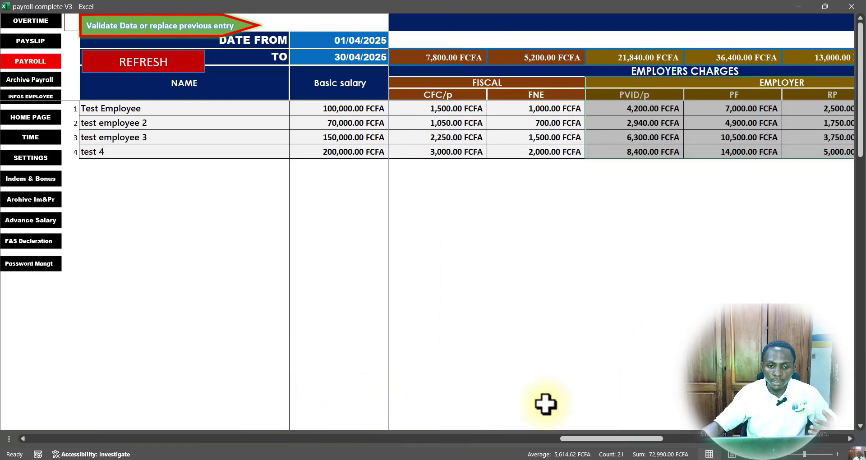
pyautogui.moveTo(598, 439); pyautogui.dragTo(63, 444)
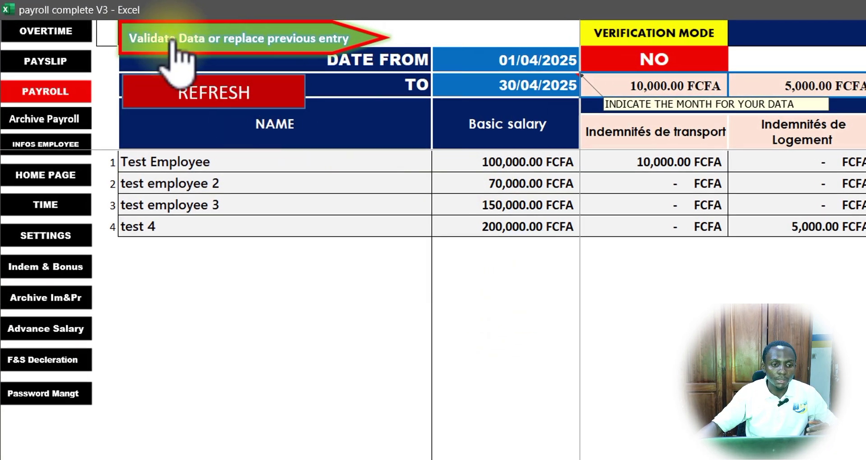
# Validate the April 2025 payroll data and save it as new entry 12.
pyautogui.click(174, 40)
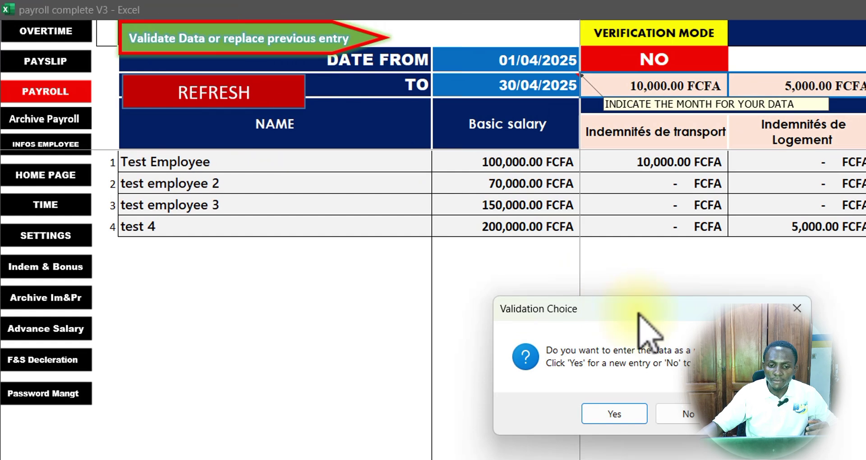
pyautogui.moveTo(637, 311); pyautogui.dragTo(652, 224)
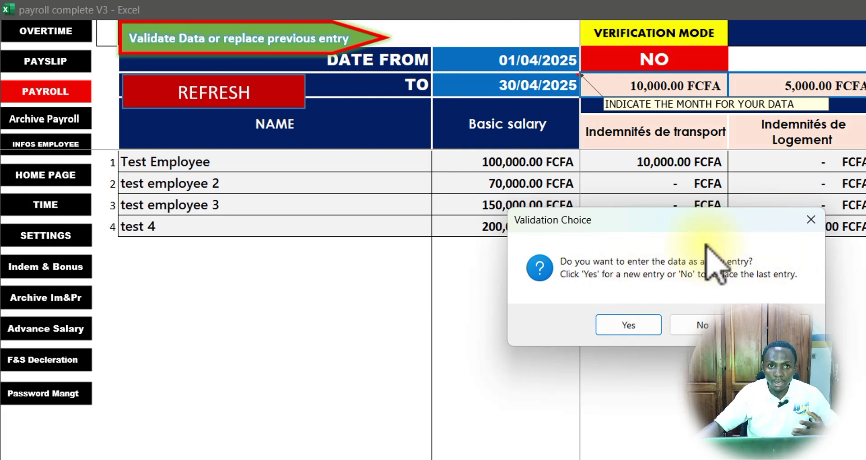
pyautogui.moveTo(704, 227); pyautogui.dragTo(734, 198)
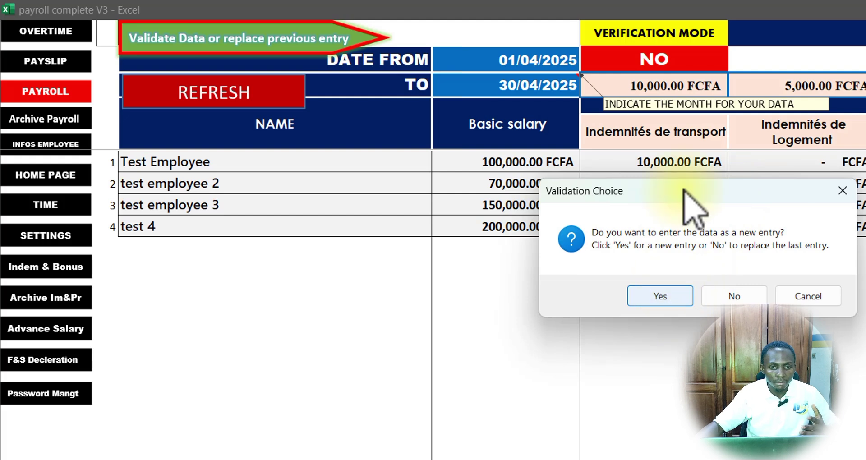
pyautogui.moveTo(683, 190); pyautogui.dragTo(738, 189)
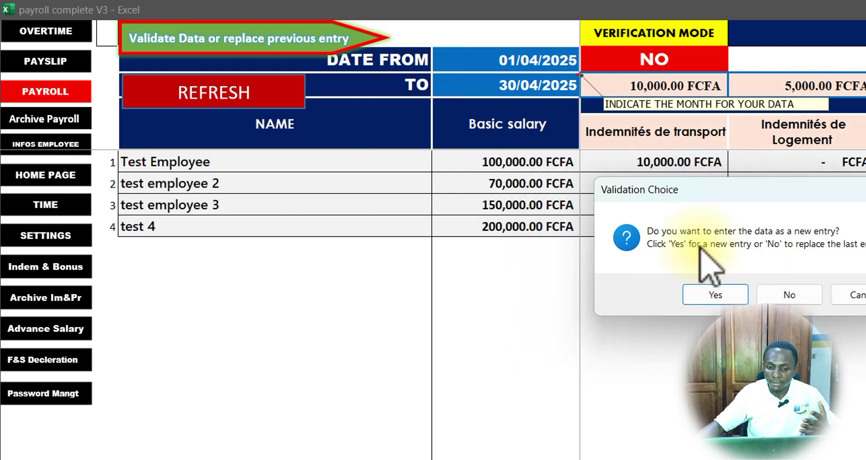
pyautogui.click(716, 296)
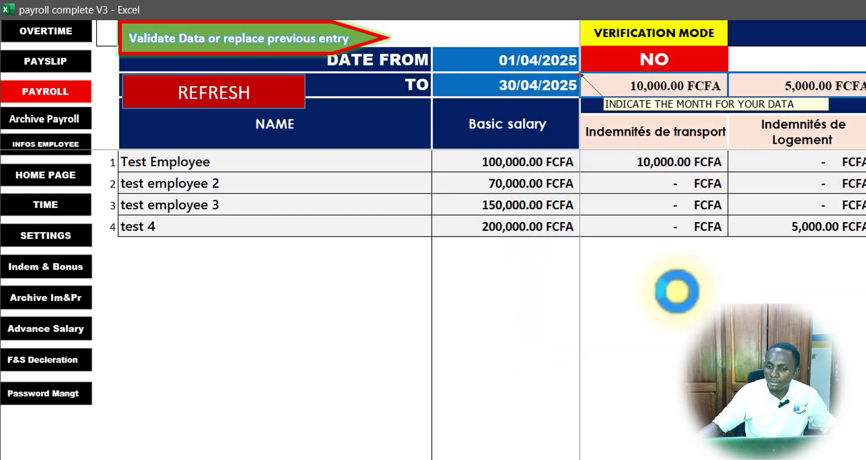
pyautogui.click(698, 421)
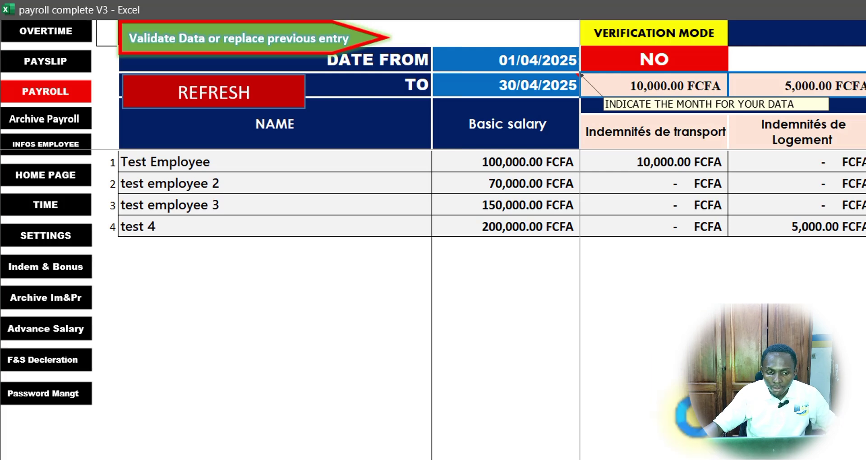
# Check the newly saved April rows in Archive Payroll, then return to the payroll sheet.
pyautogui.click(56, 119)
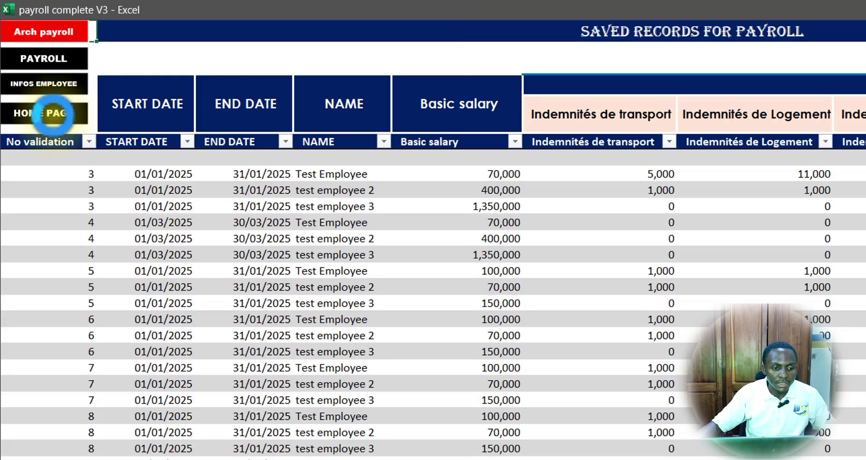
pyautogui.scroll(-8, 253, 294)
pyautogui.moveTo(178, 321); pyautogui.dragTo(243, 336)
pyautogui.moveTo(312, 355); pyautogui.dragTo(852, 368)
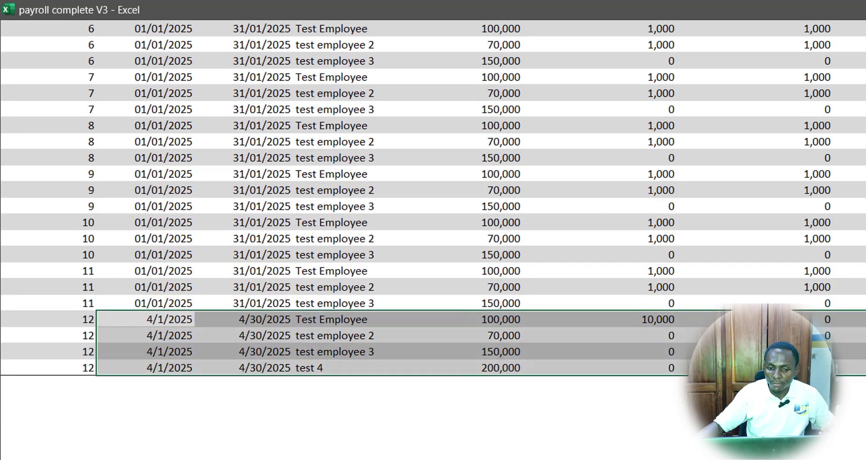
pyautogui.moveTo(52, 318); pyautogui.dragTo(852, 354)
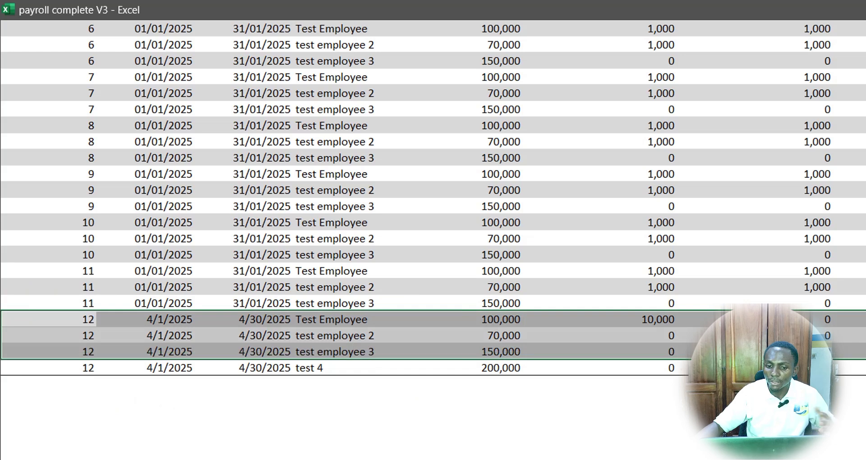
pyautogui.click(767, 388)
pyautogui.scroll(6, 767, 360)
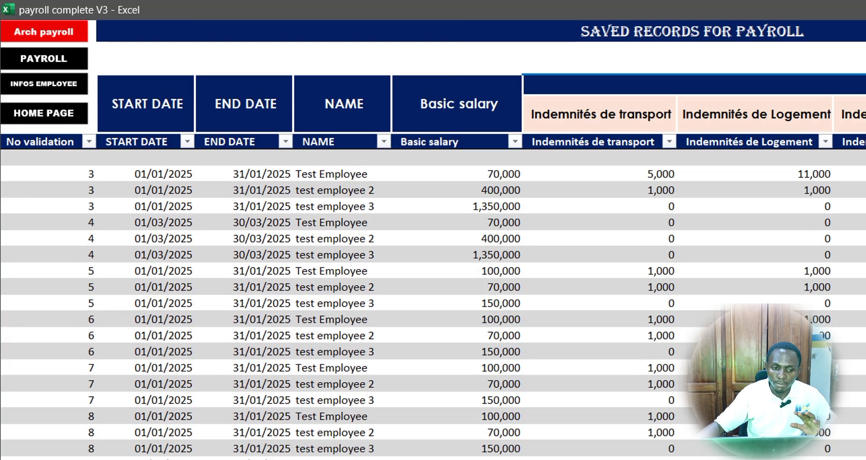
pyautogui.click(43, 60)
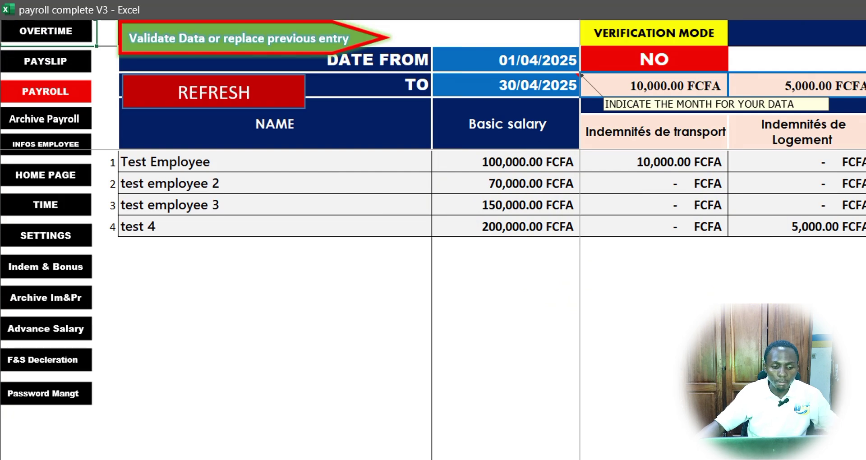
pyautogui.hscroll(3, 722, 194)
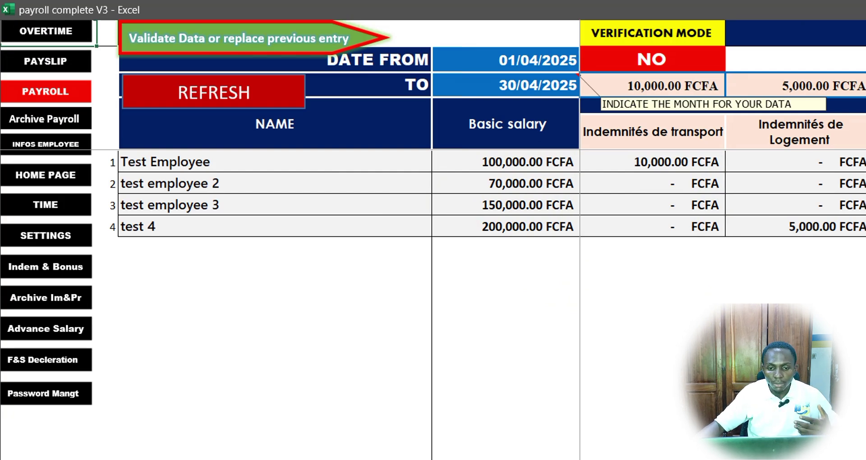
pyautogui.hscroll(-3, 721, 194)
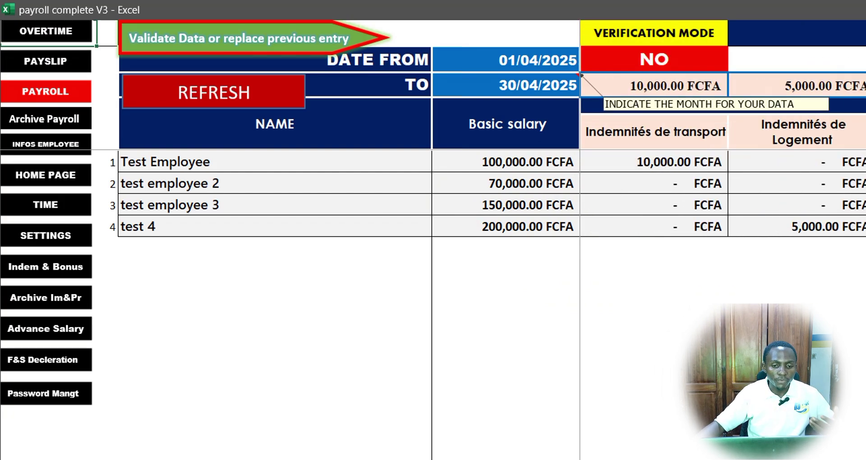
# Revalidate the payroll, choosing No to replace the last archived entry instead of adding one.
pyautogui.click(284, 43)
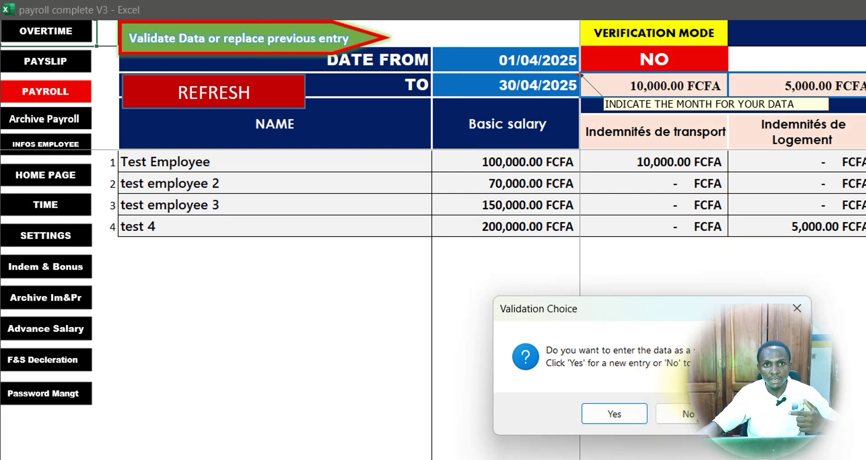
pyautogui.click(693, 417)
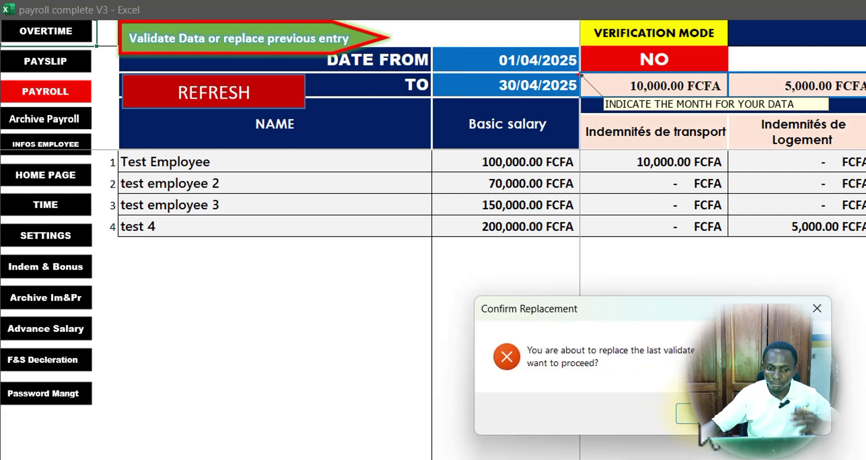
pyautogui.click(697, 420)
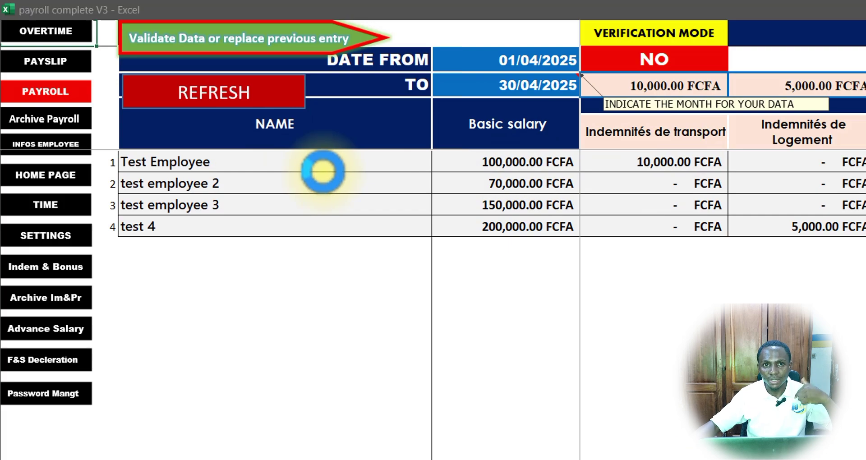
pyautogui.click(690, 414)
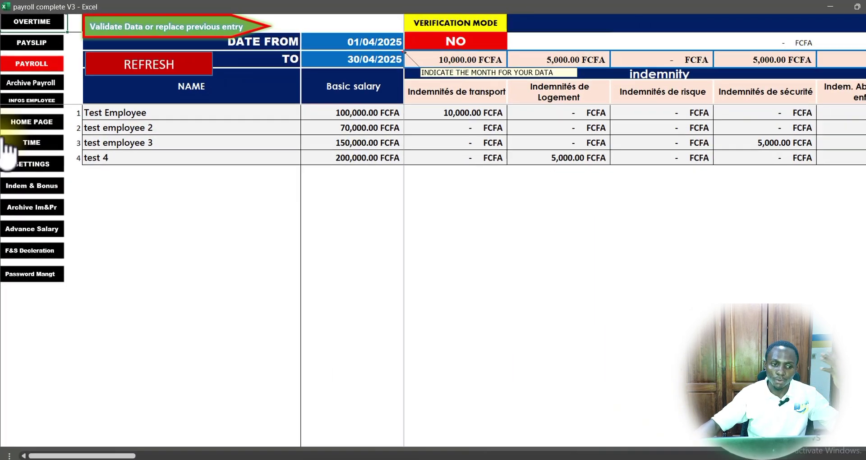
# Check the replaced April entry 12 in Archive Payroll and return to the payroll sheet.
pyautogui.click(31, 83)
pyautogui.scroll(-3, 140, 319)
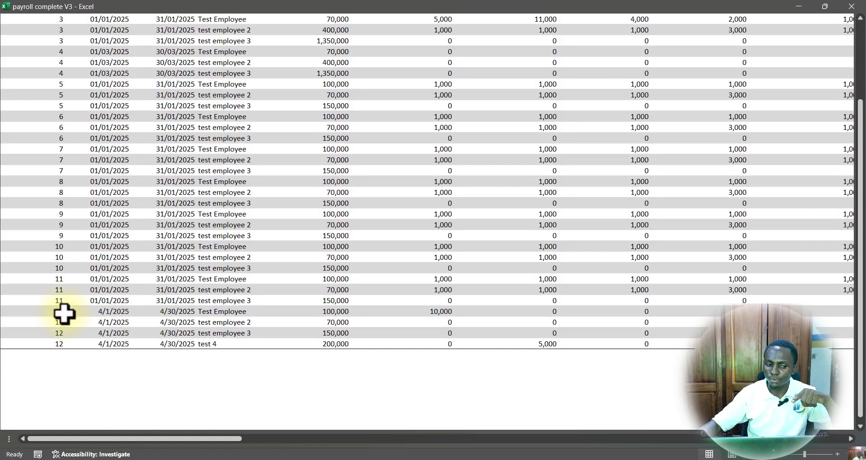
pyautogui.scroll(3, 433, 311)
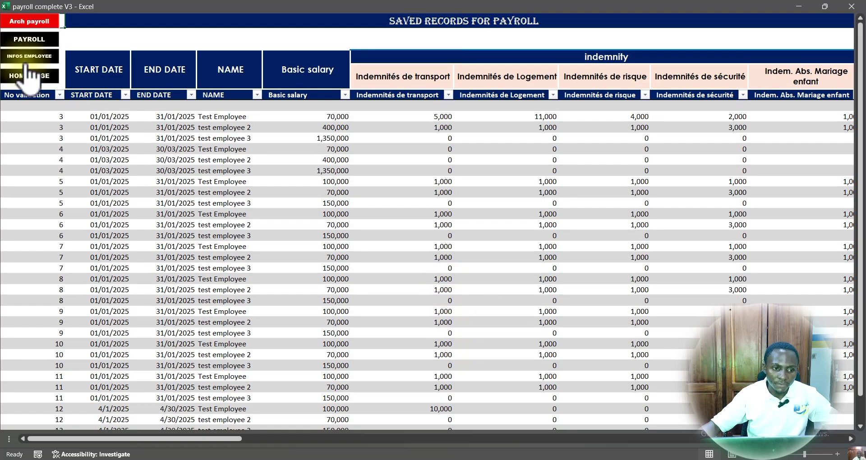
pyautogui.click(29, 39)
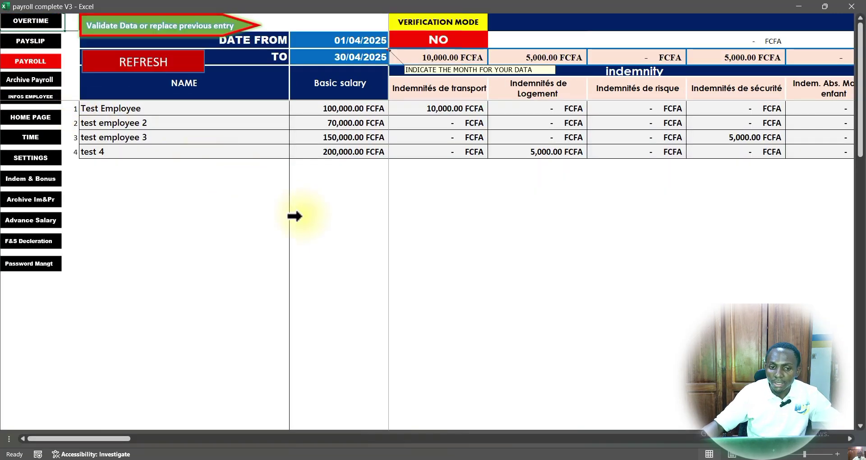
# Validate the April payroll again, confirming replacement of the previous entry.
pyautogui.click(441, 37)
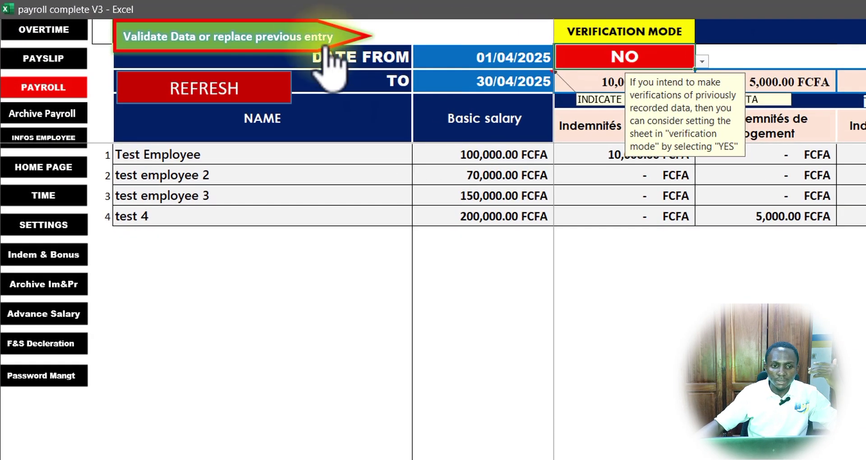
pyautogui.click(316, 43)
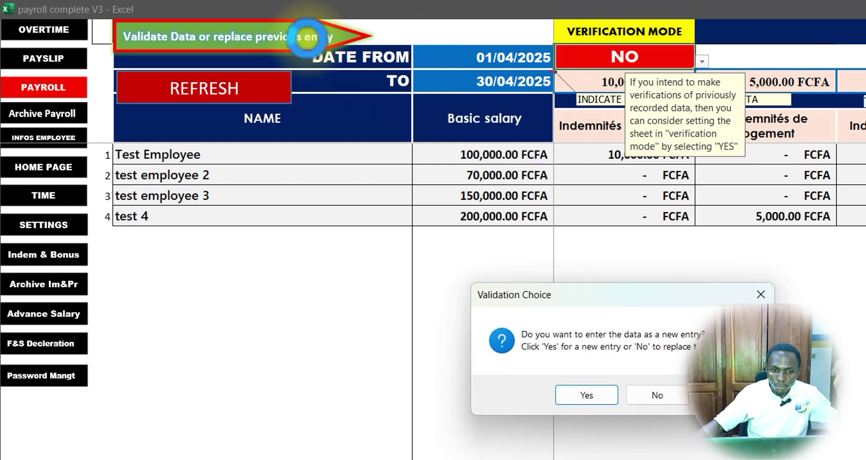
pyautogui.click(603, 400)
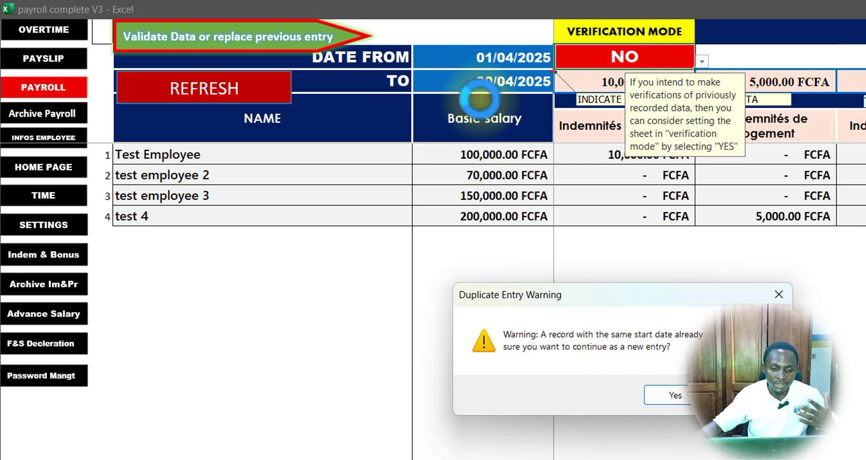
pyautogui.click(675, 396)
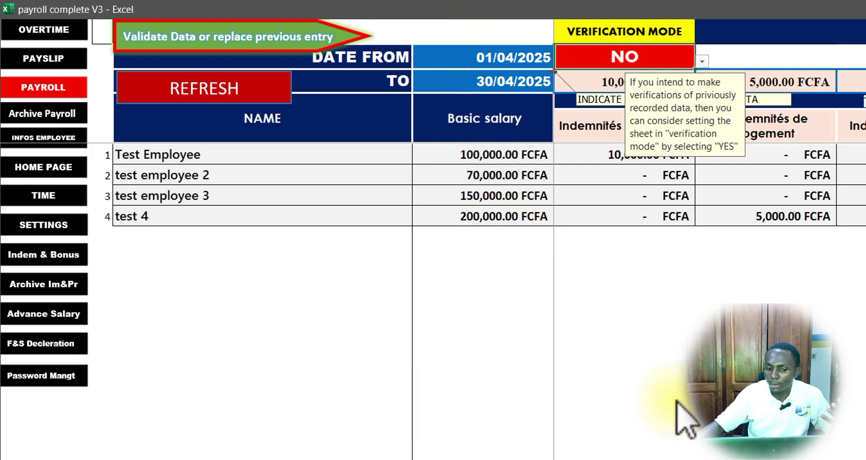
pyautogui.click(315, 139)
pyautogui.click(29, 116)
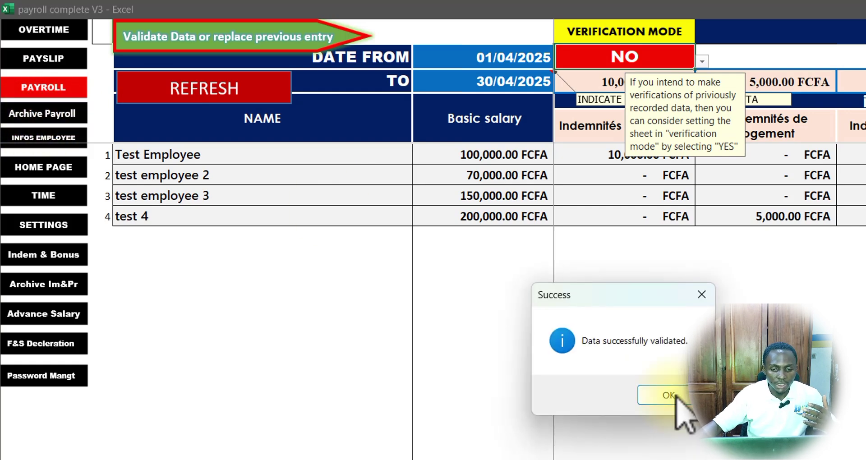
pyautogui.click(668, 394)
# Confirm the saved records end with entry 12 for all four employees, then return to payroll.
pyautogui.click(33, 115)
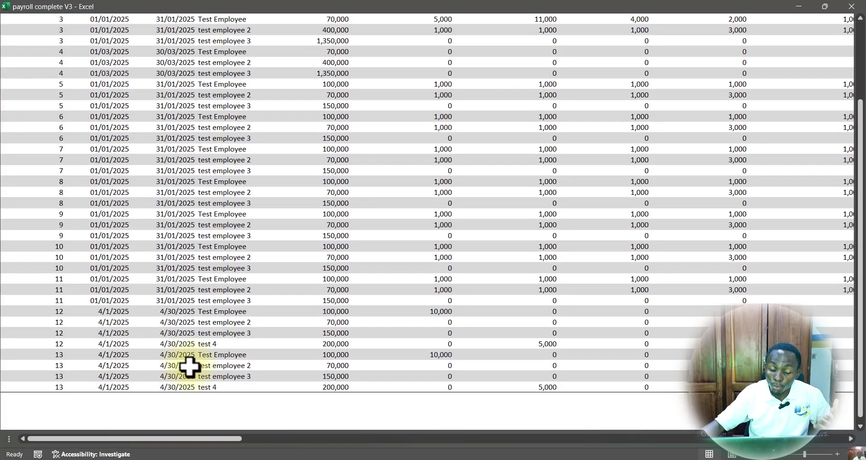
pyautogui.scroll(2, 188, 365)
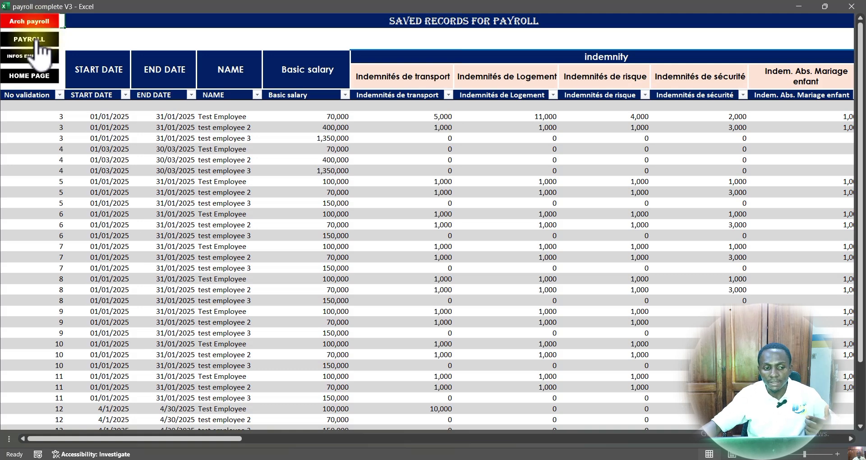
pyautogui.click(27, 39)
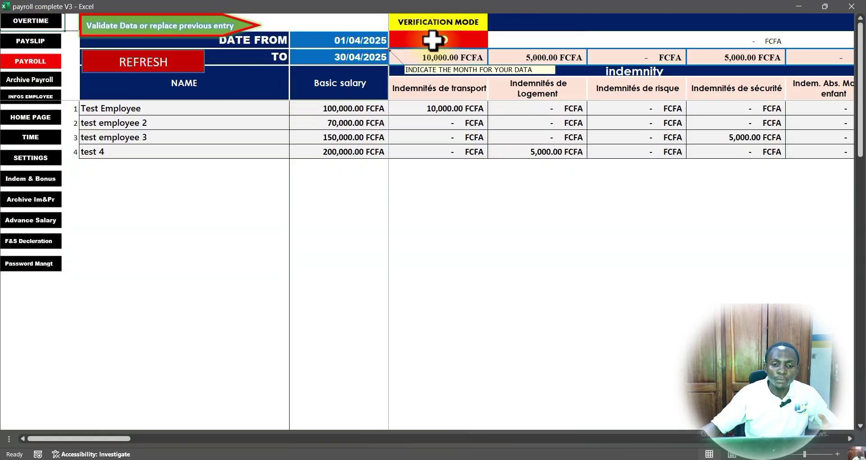
# Switch the payroll's Verification Mode to YES.
pyautogui.click(451, 39)
pyautogui.click(492, 43)
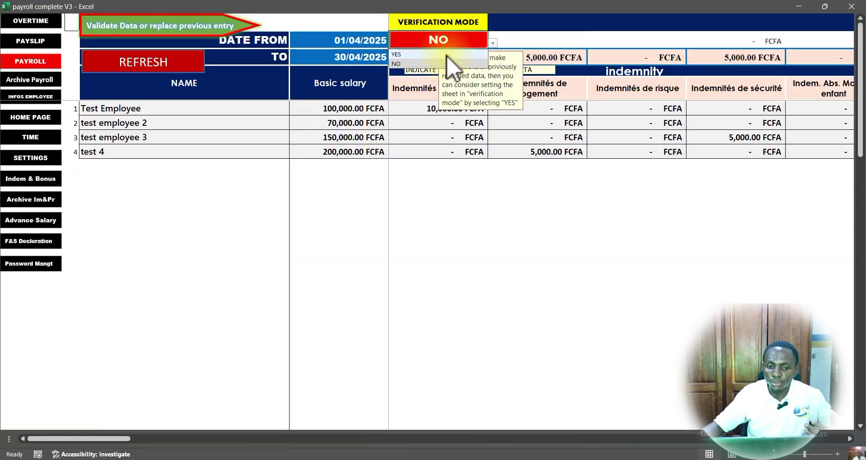
pyautogui.click(413, 54)
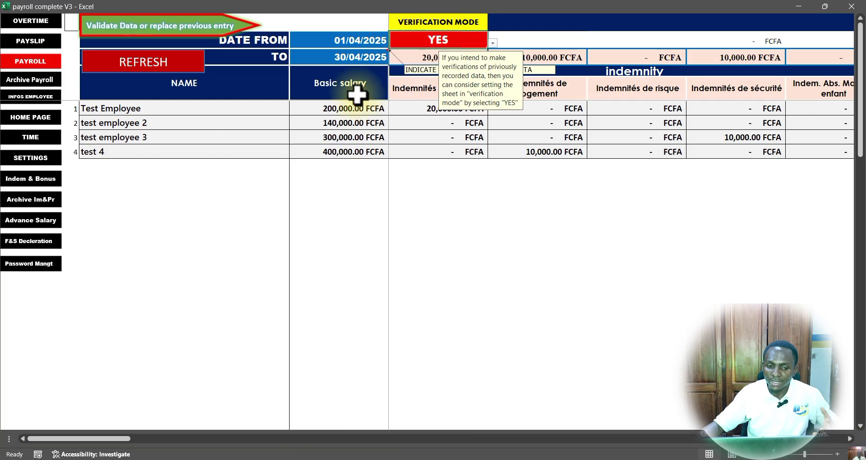
# Inspect the doubled Basic salary figures (200,000–400,000 FCFA) and the overtime pay column.
pyautogui.moveTo(348, 107); pyautogui.dragTo(353, 152)
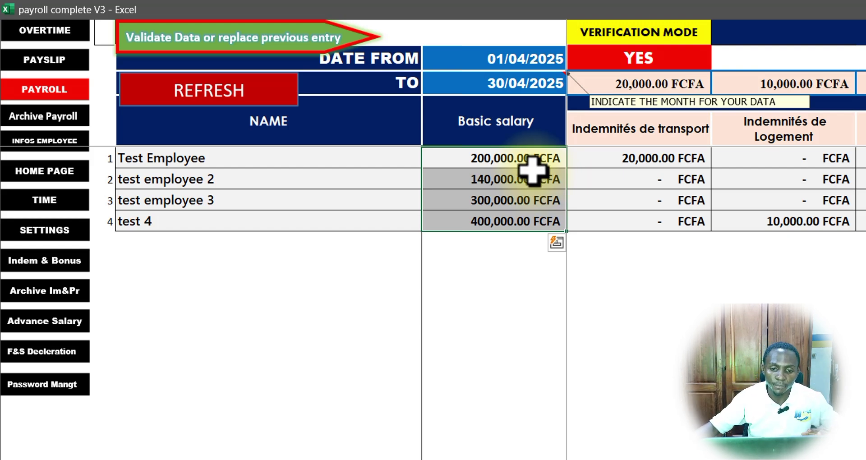
pyautogui.click(663, 155)
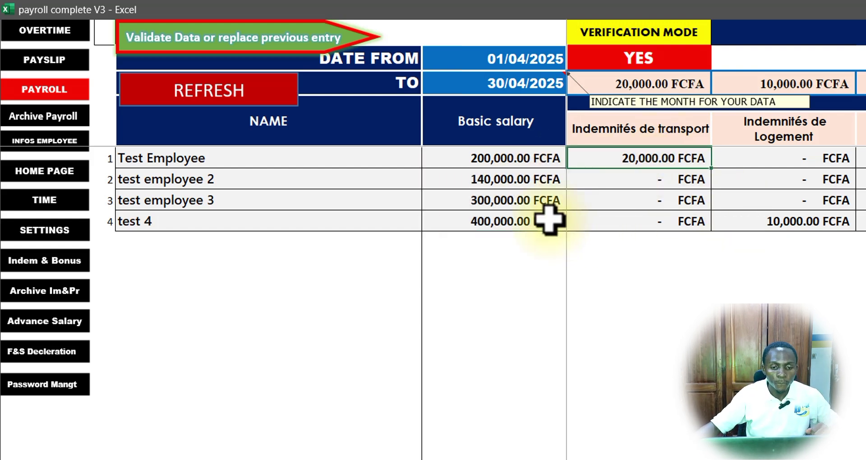
pyautogui.hscroll(12, 645, 261)
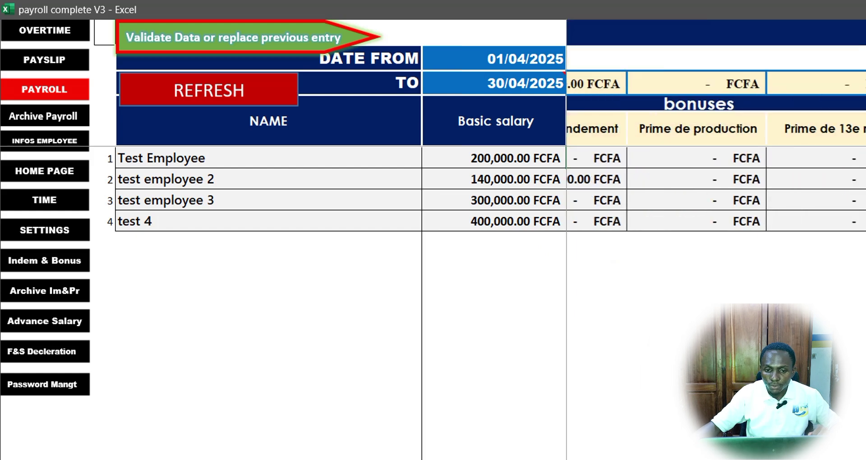
pyautogui.hscroll(-3, 645, 262)
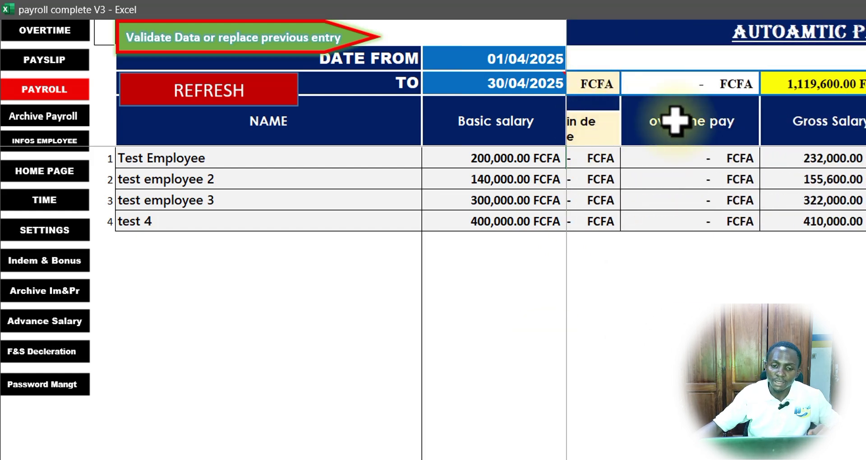
pyautogui.moveTo(672, 120); pyautogui.dragTo(671, 219)
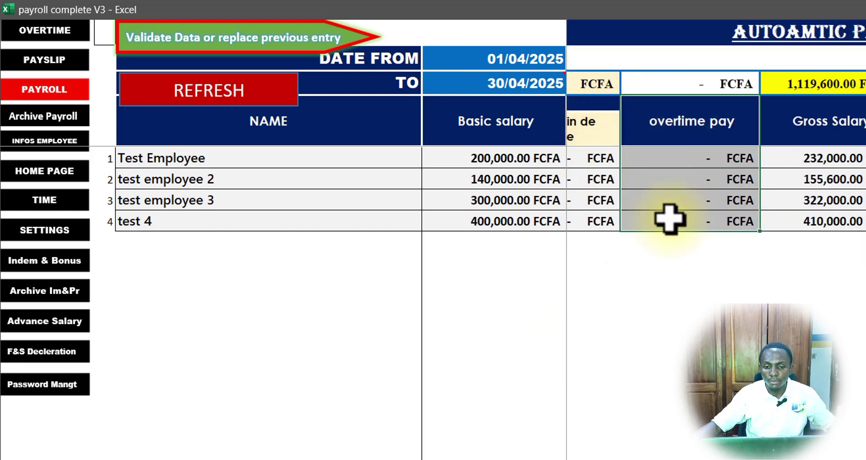
pyautogui.moveTo(337, 439); pyautogui.dragTo(76, 453)
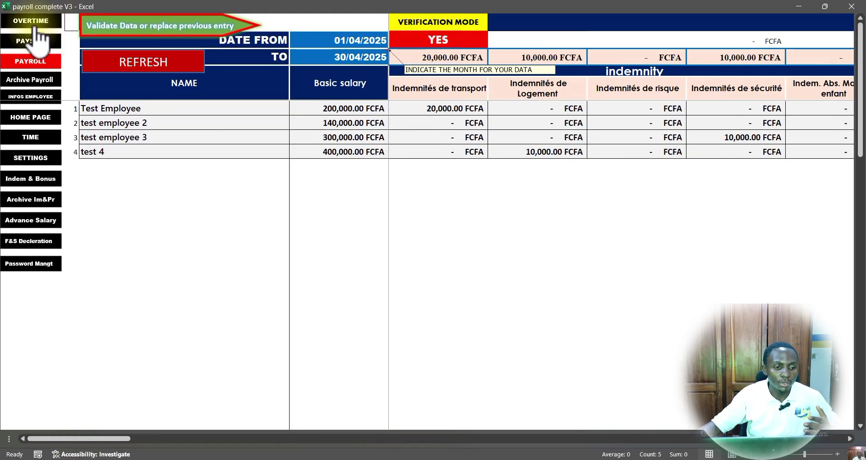
# Review the overtime tracker, then select the empty DATE cell below the last TIME TAKING entry.
pyautogui.click(35, 26)
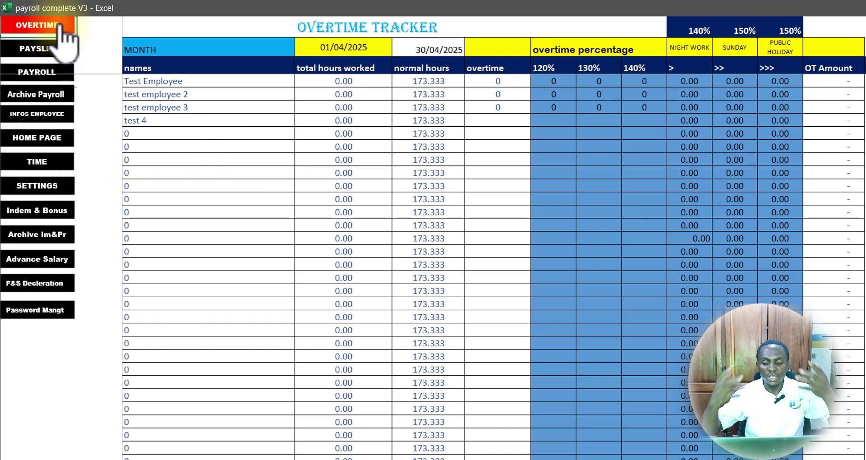
pyautogui.click(51, 162)
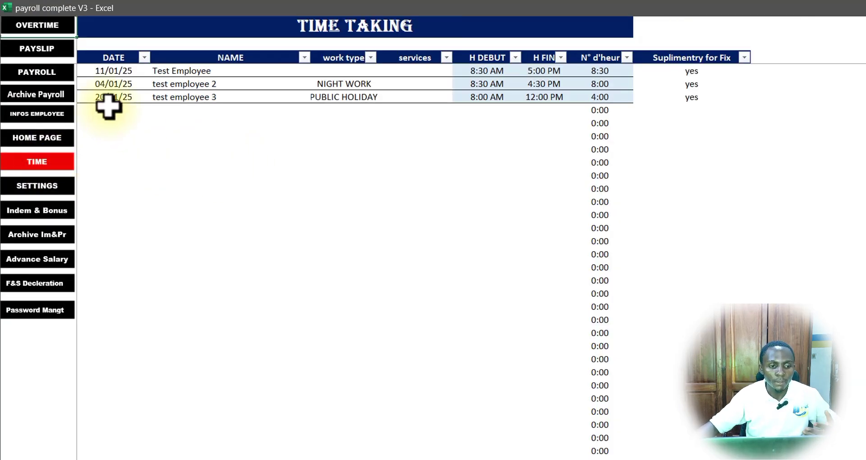
pyautogui.click(126, 113)
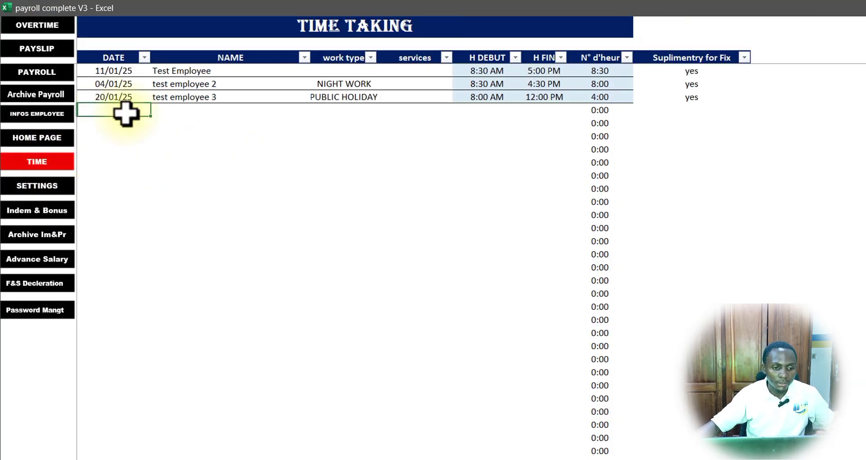
# Add employee test5 below test 4 with a 5000 hourly rate, active YES, salary type HOURLY RATE.
pyautogui.click(49, 114)
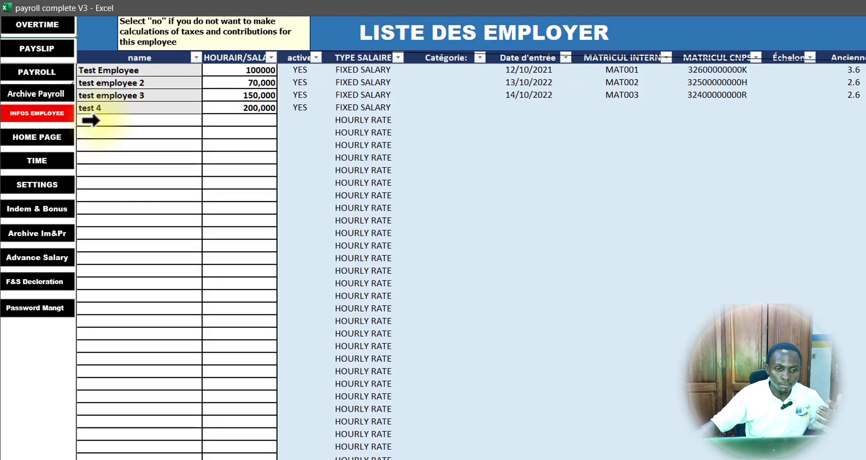
pyautogui.click(120, 121)
pyautogui.write('test5')
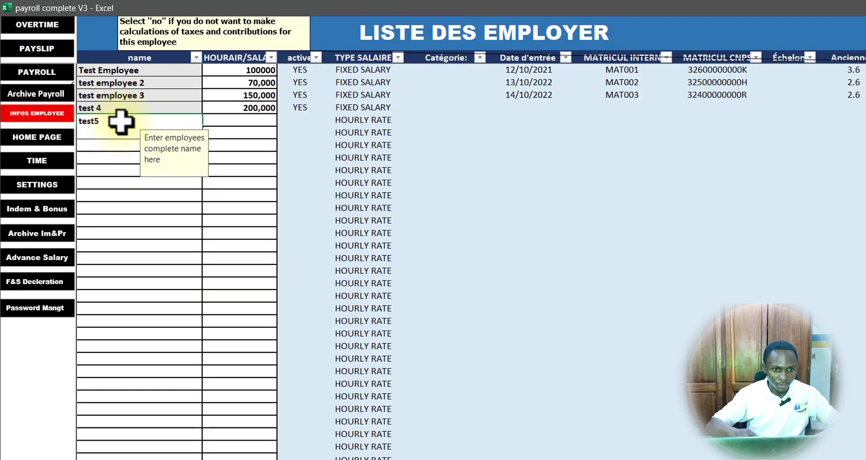
pyautogui.press('Tab')
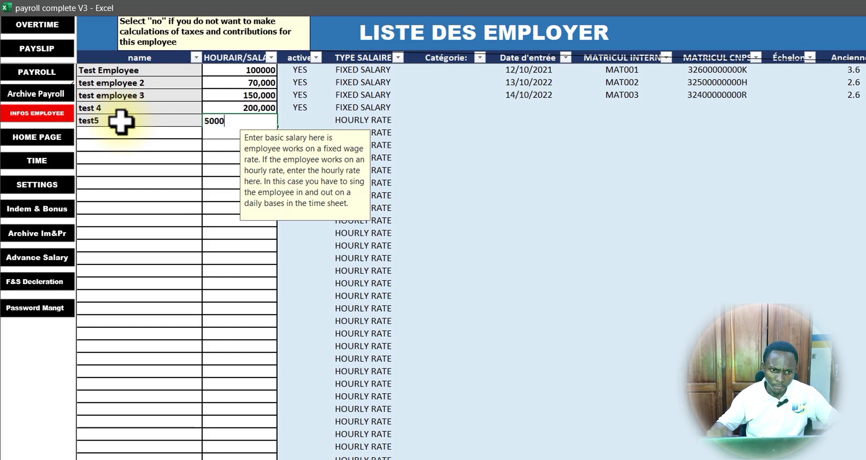
pyautogui.write('5000')
pyautogui.press('Tab')
pyautogui.click(328, 120)
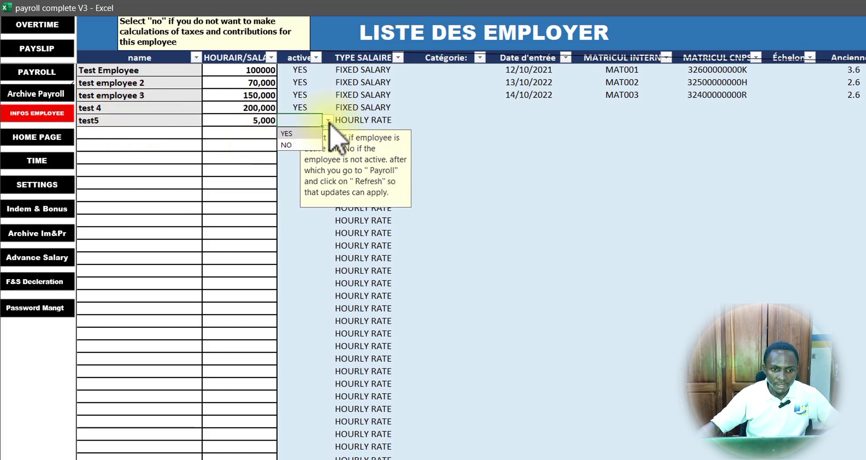
pyautogui.click(289, 134)
pyautogui.click(367, 124)
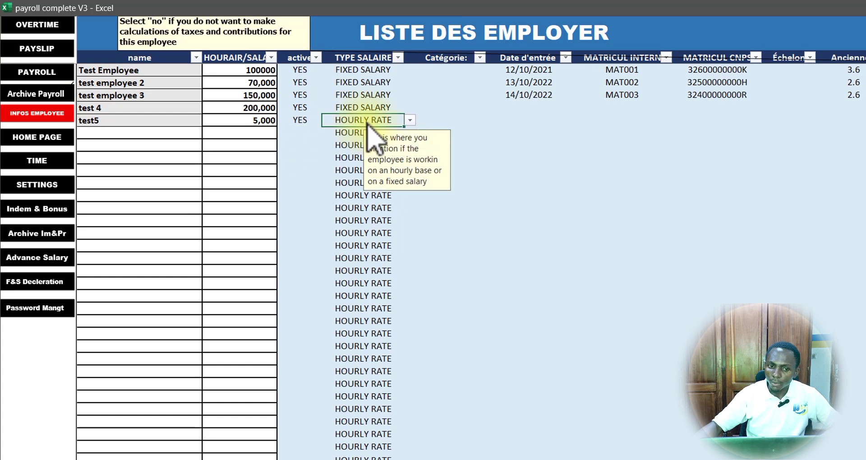
pyautogui.click(37, 161)
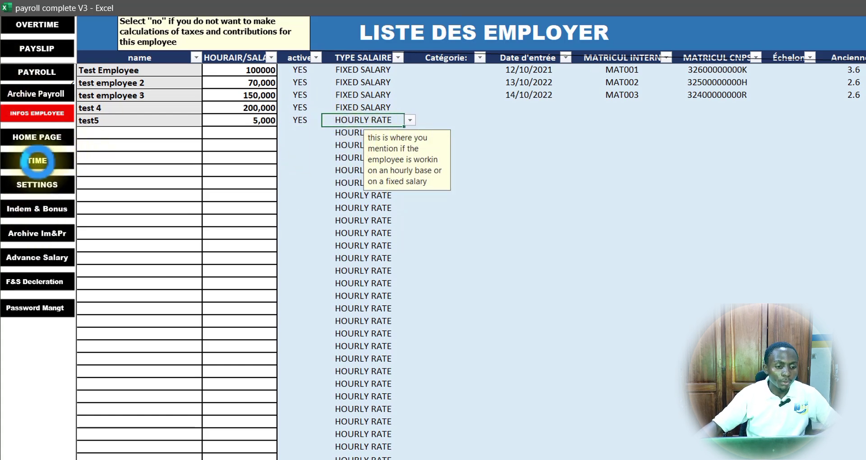
# Start a new TIME TAKING entry dated 04/04/25 for employee test5.
pyautogui.click(119, 109)
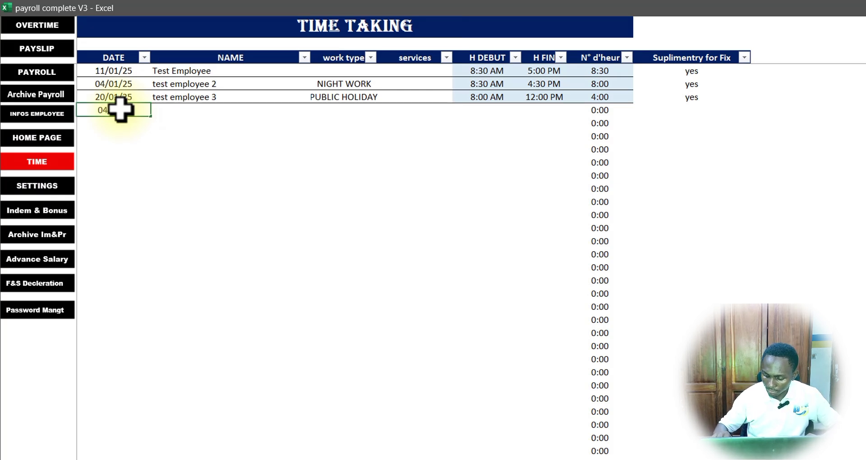
pyautogui.write('04/')
pyautogui.press('BackSpace')
pyautogui.press('BackSpace')
pyautogui.press('BackSpace')
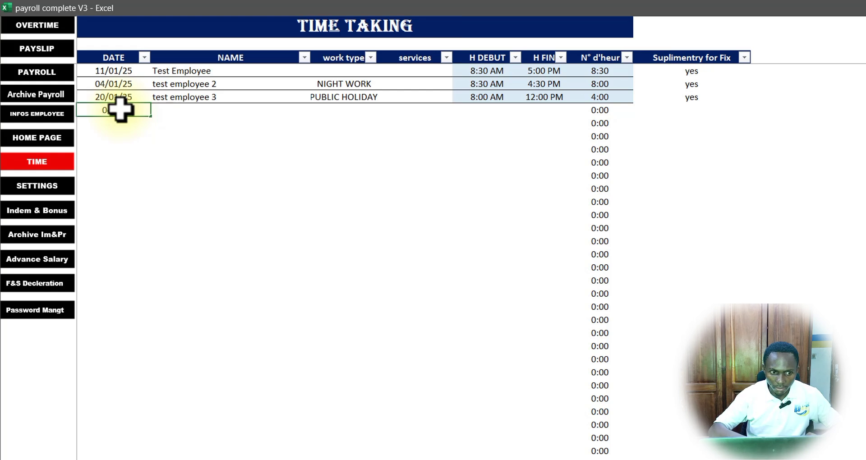
pyautogui.write('202')
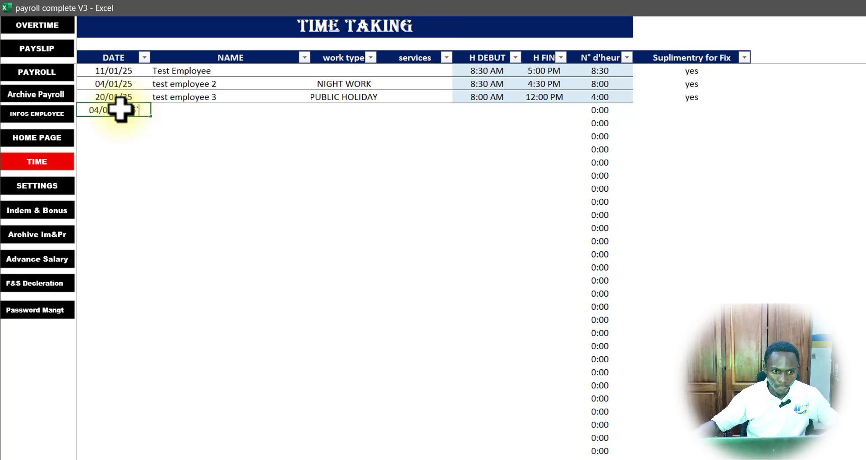
pyautogui.press('Tab')
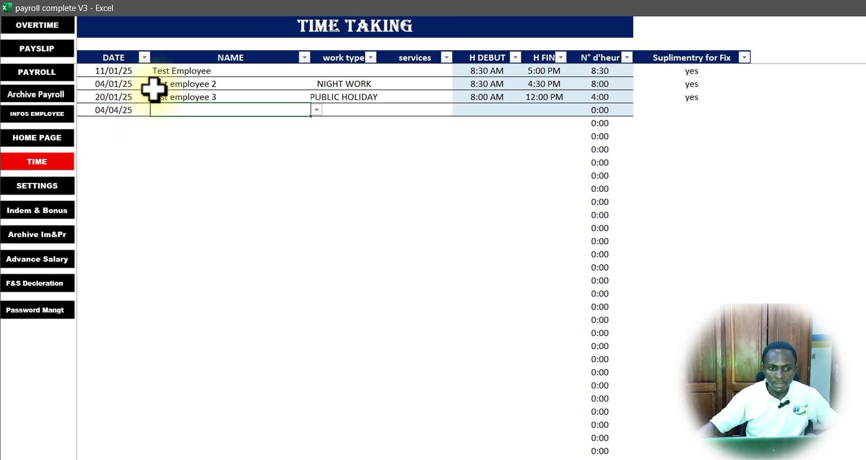
pyautogui.click(317, 109)
pyautogui.click(171, 169)
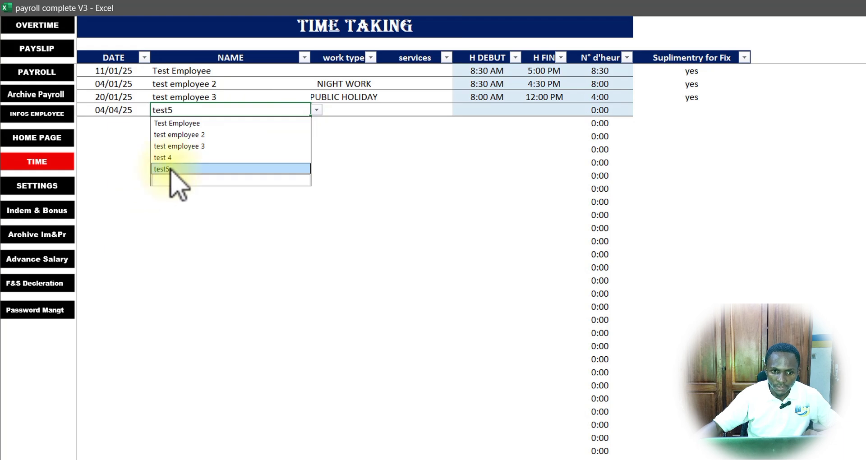
pyautogui.click(382, 110)
pyautogui.click(358, 108)
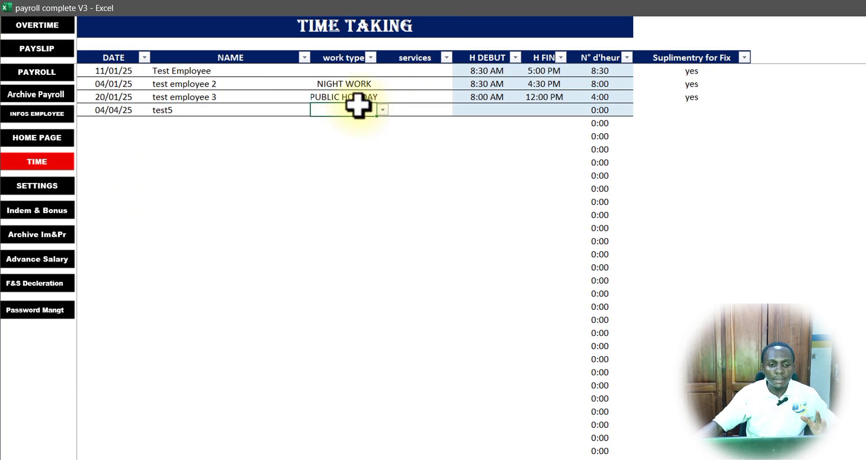
pyautogui.click(383, 110)
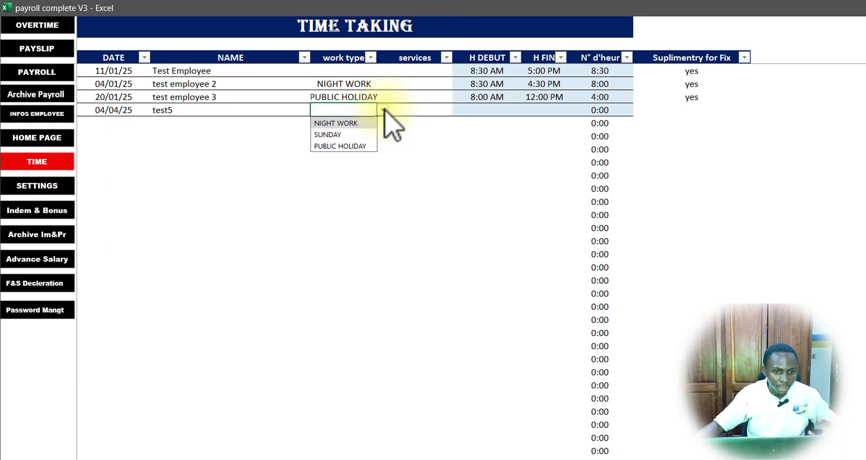
pyautogui.click(383, 110)
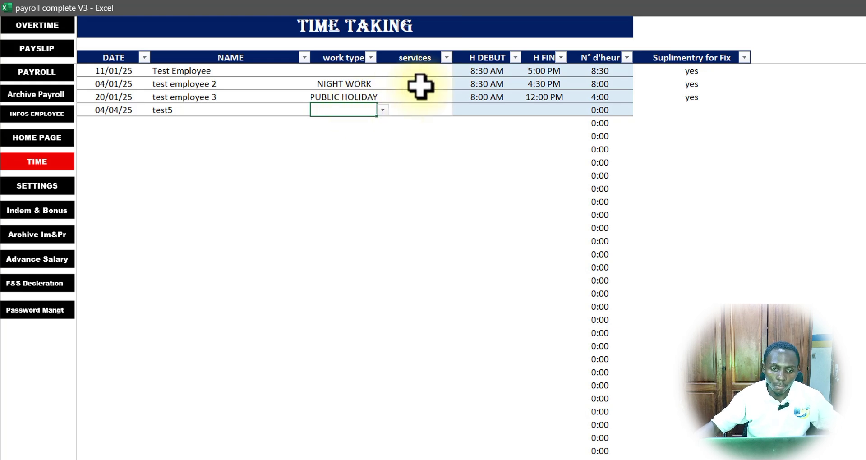
# Enter test5's 8:00 start and 17:30 finish times, giving 9:30 hours worked.
pyautogui.click(481, 111)
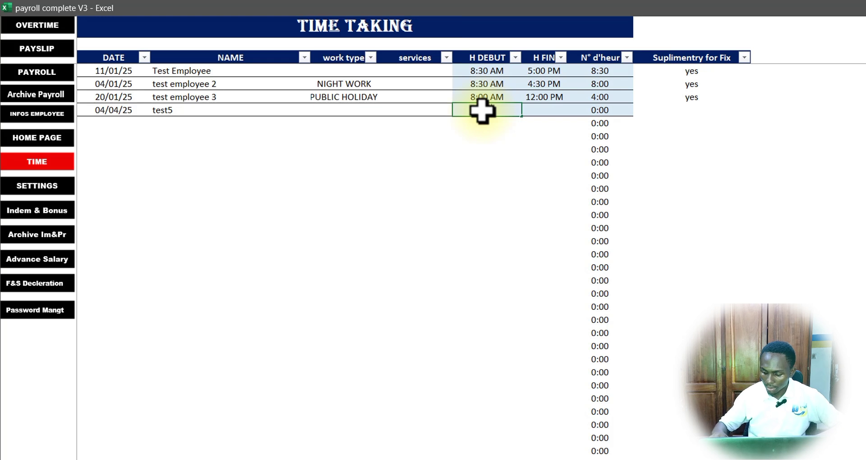
pyautogui.write('8:00')
pyautogui.press('Tab')
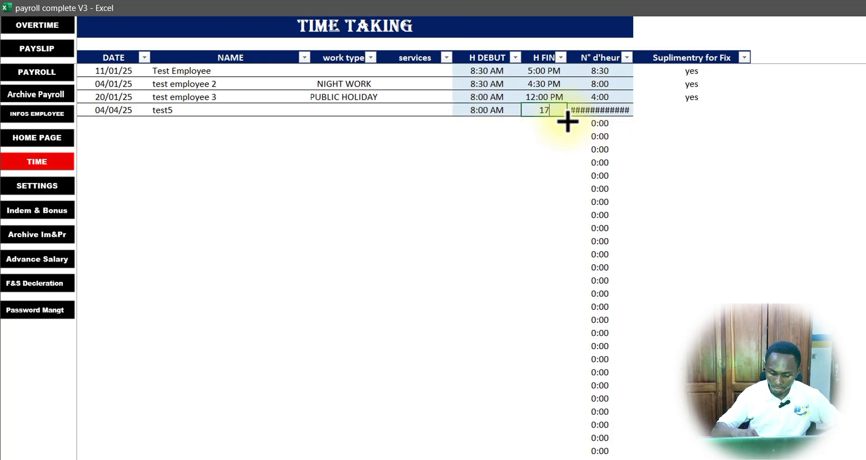
pyautogui.write('17:30')
pyautogui.press('Tab')
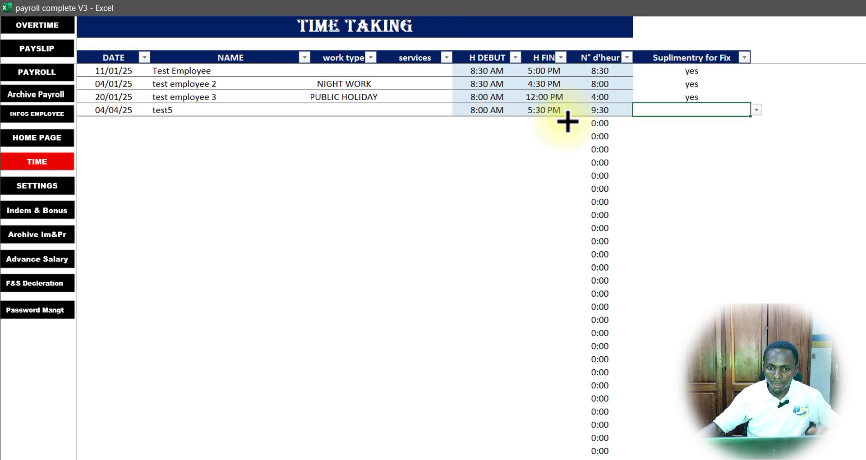
pyautogui.click(606, 110)
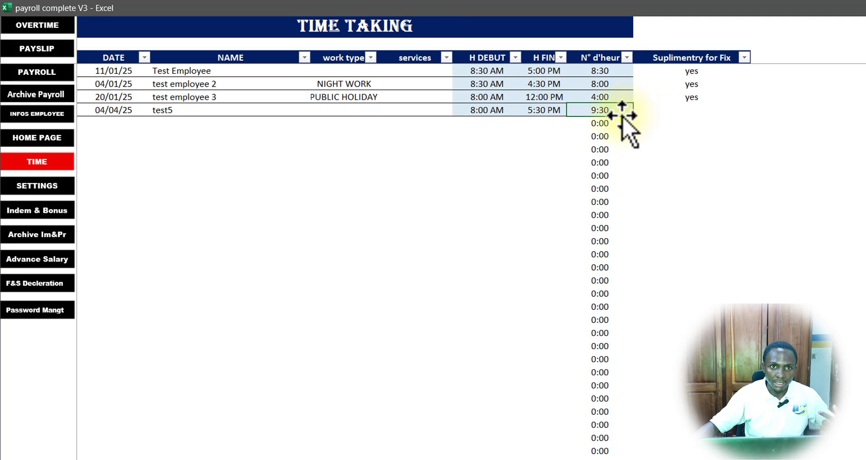
pyautogui.click(53, 26)
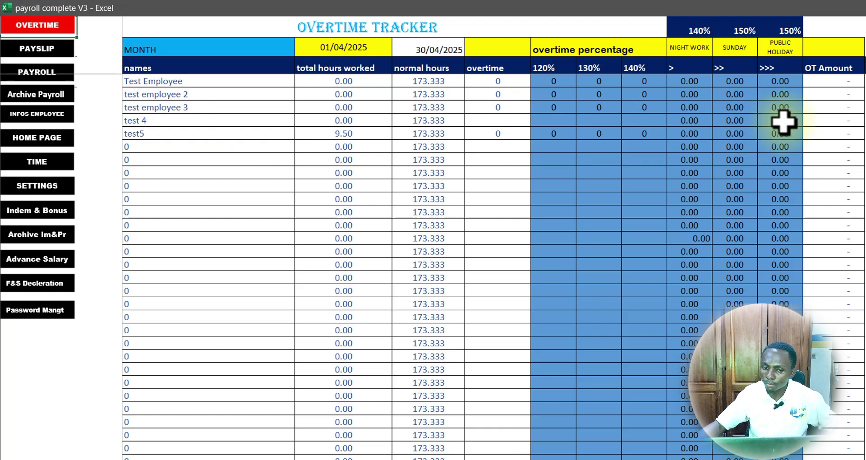
# Refresh the April payroll to include test5 and set VERIFICATION MODE to NO.
pyautogui.click(37, 72)
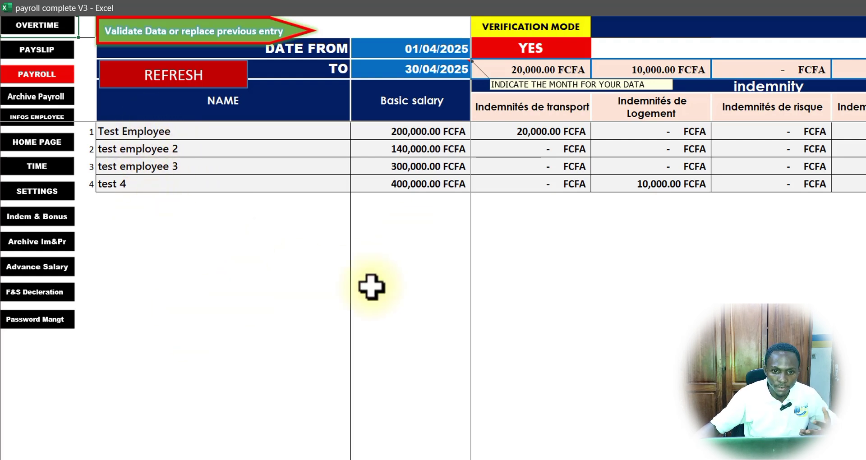
pyautogui.click(173, 80)
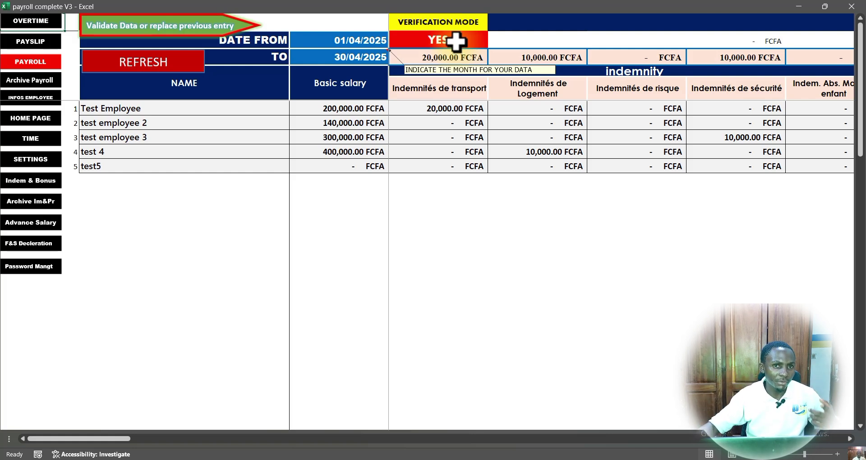
pyautogui.click(440, 41)
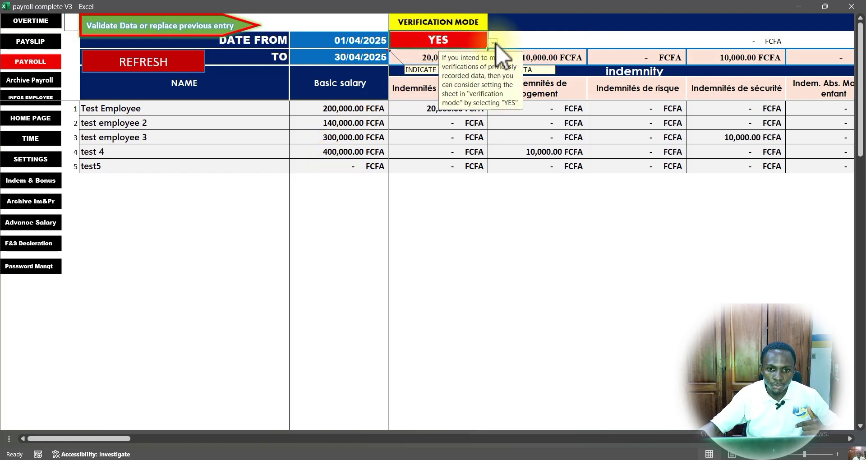
pyautogui.click(493, 43)
pyautogui.click(456, 64)
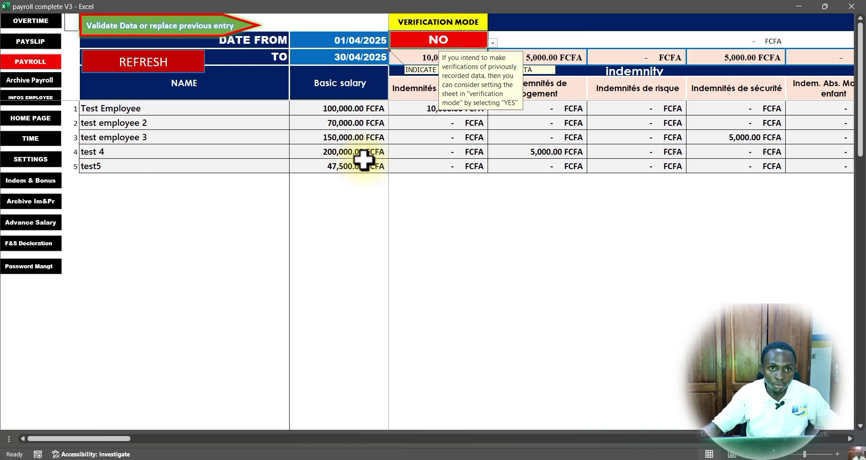
pyautogui.click(30, 139)
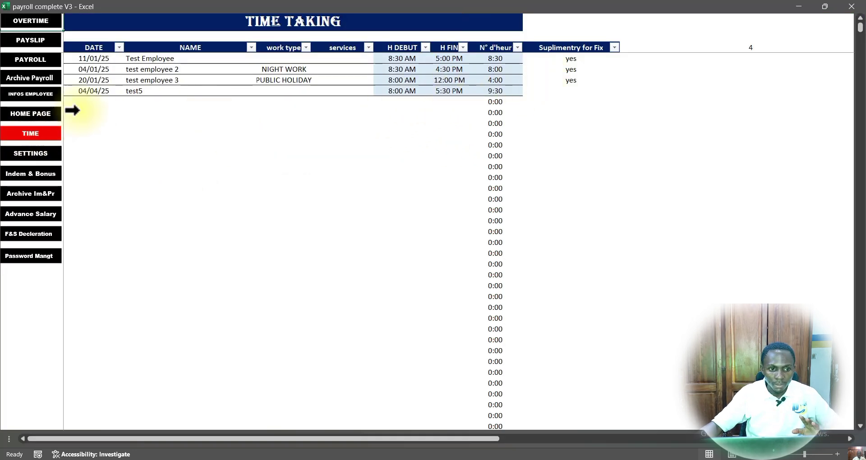
# Start a new TIME TAKING entry dated 05/04/25 for employee test5.
pyautogui.click(100, 102)
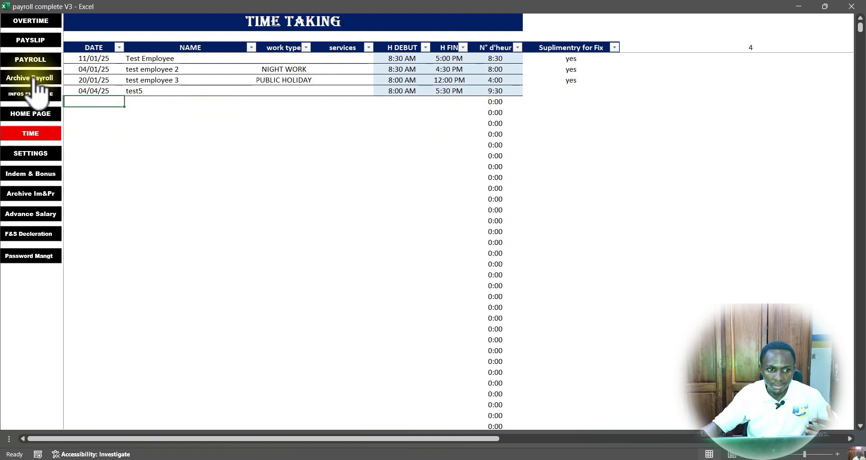
pyautogui.click(31, 20)
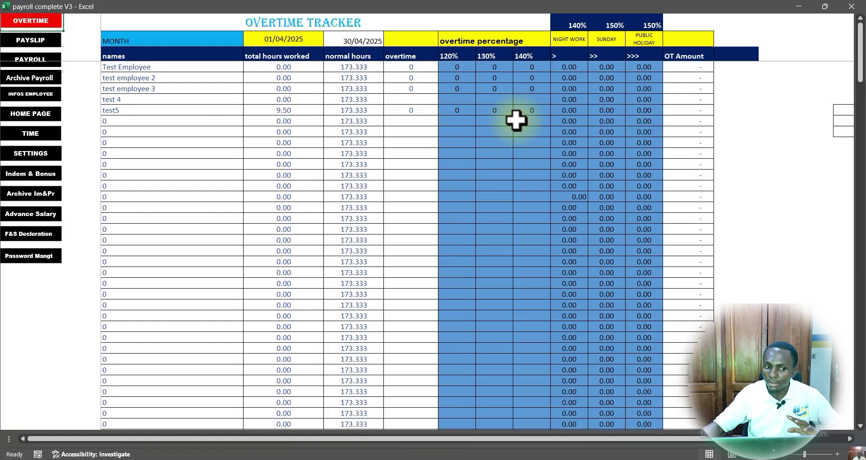
pyautogui.click(41, 133)
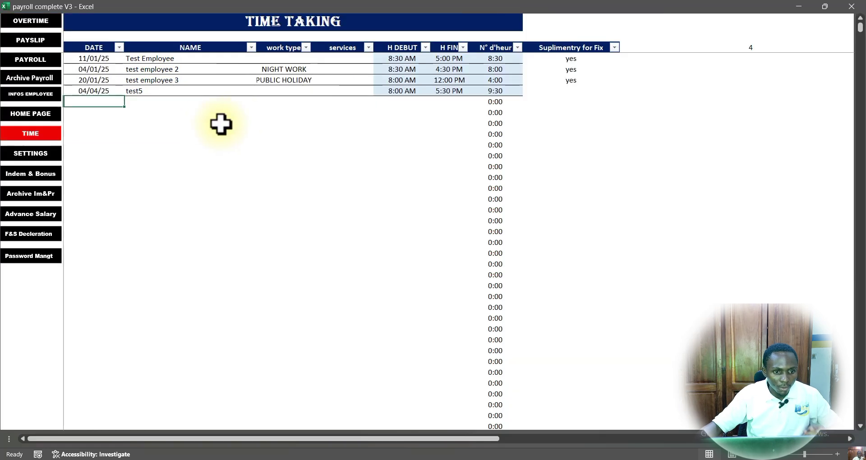
pyautogui.click(112, 102)
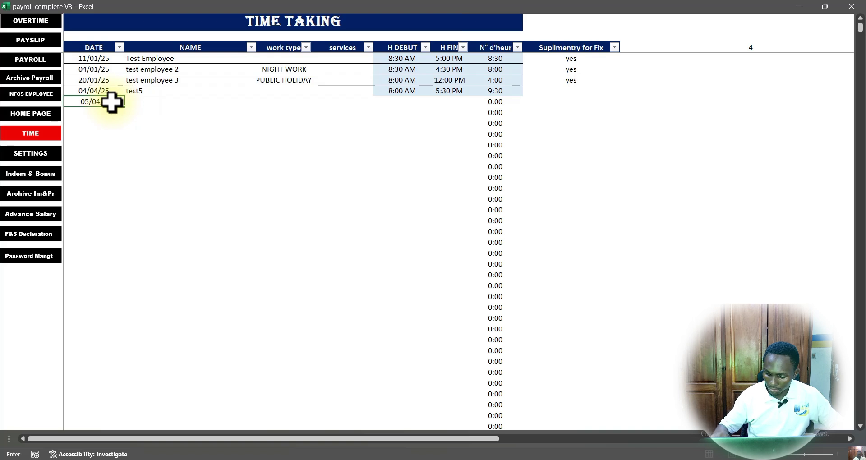
pyautogui.write('05/04/25')
pyautogui.press('Tab')
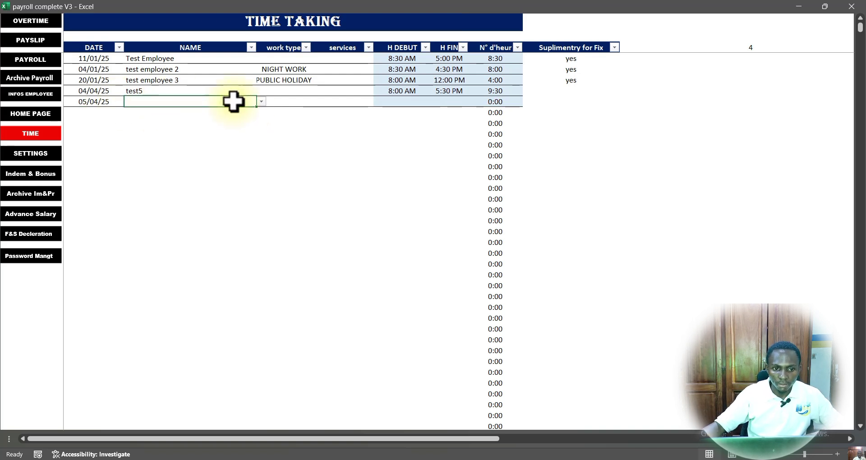
pyautogui.click(262, 102)
pyautogui.click(174, 150)
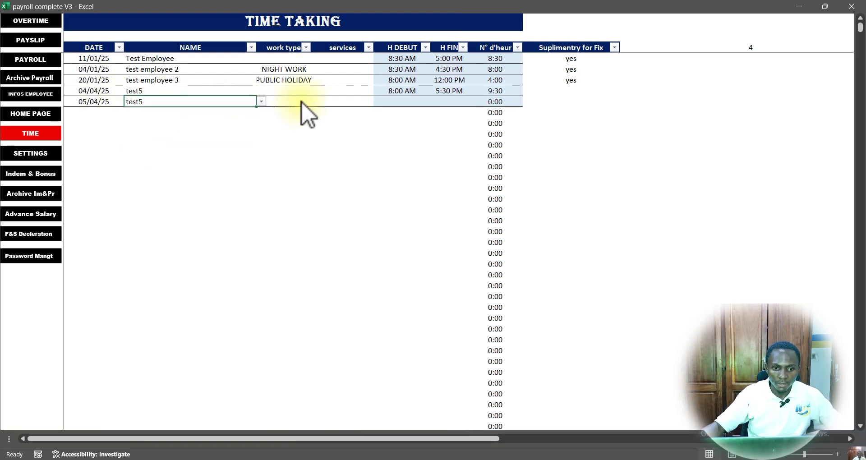
# Set the entry to SUNDAY work, 10:00 AM to 3:00 PM, supplementary yes.
pyautogui.click(316, 101)
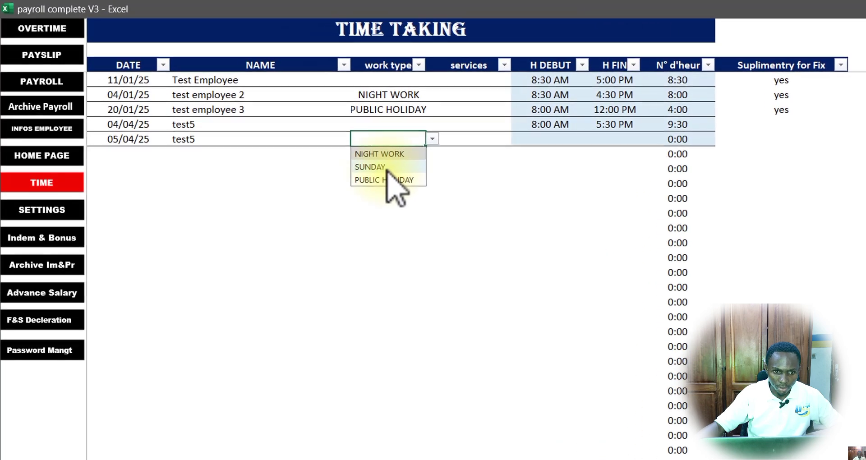
pyautogui.click(271, 122)
pyautogui.click(563, 143)
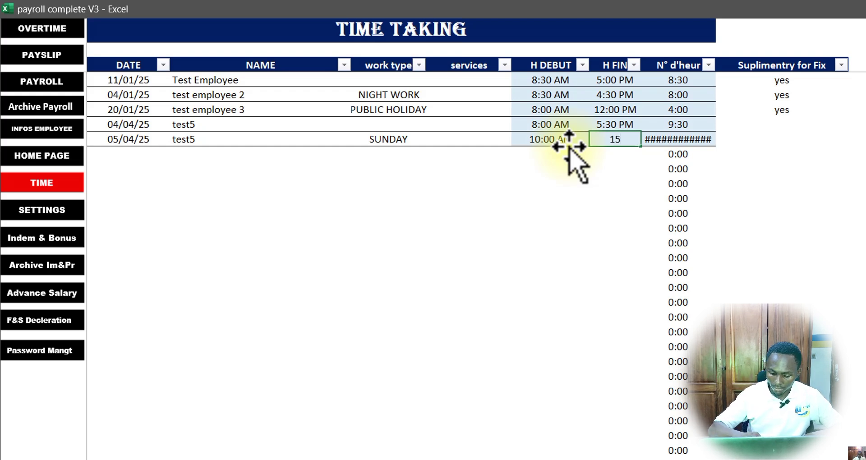
pyautogui.press('Tab')
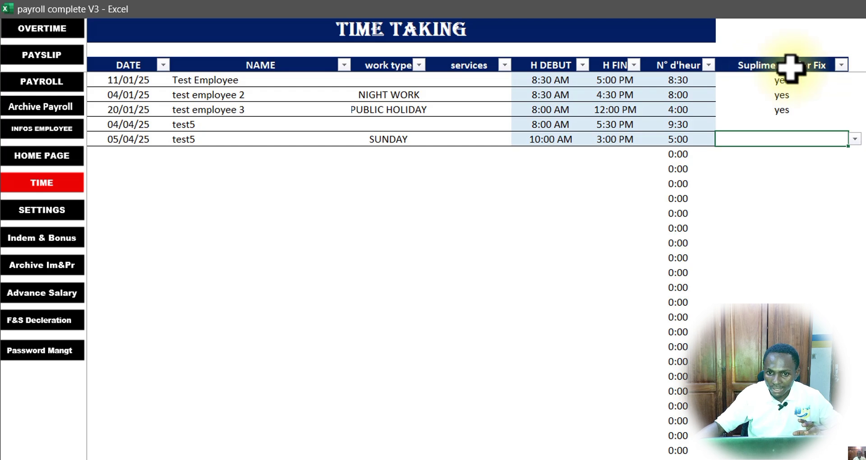
pyautogui.click(855, 139)
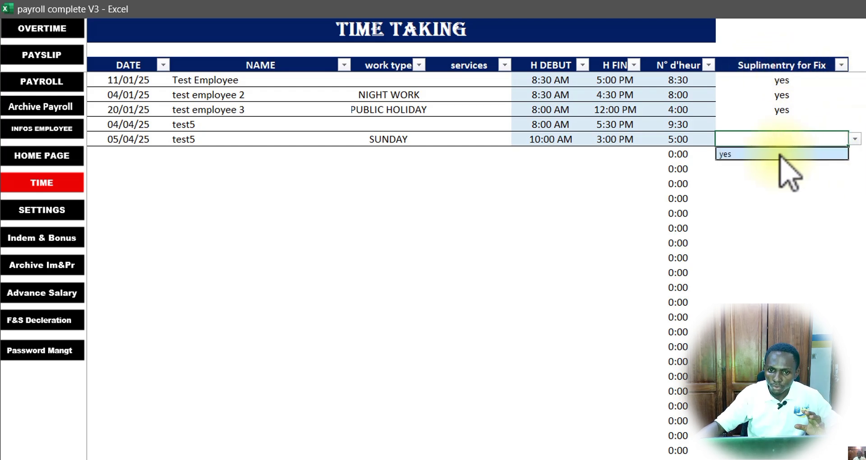
pyautogui.click(750, 152)
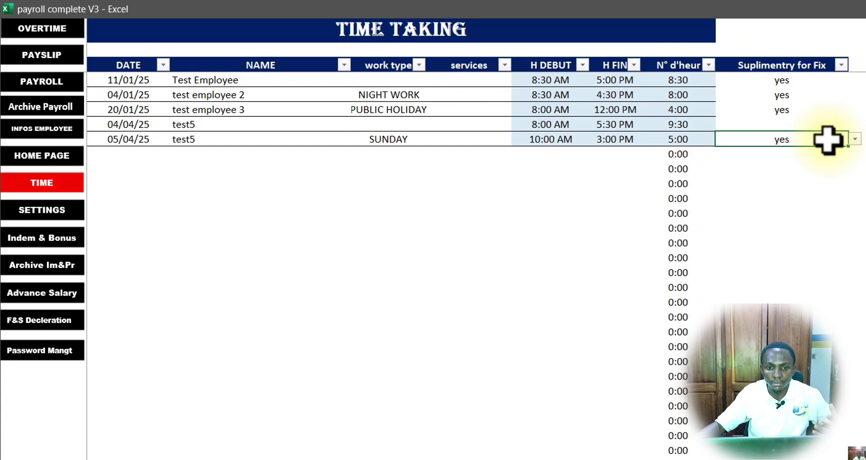
# Enter 5 SUNDAY hours for test5 in the overtime tracker, giving a 37,500.00 OT Amount.
pyautogui.click(54, 45)
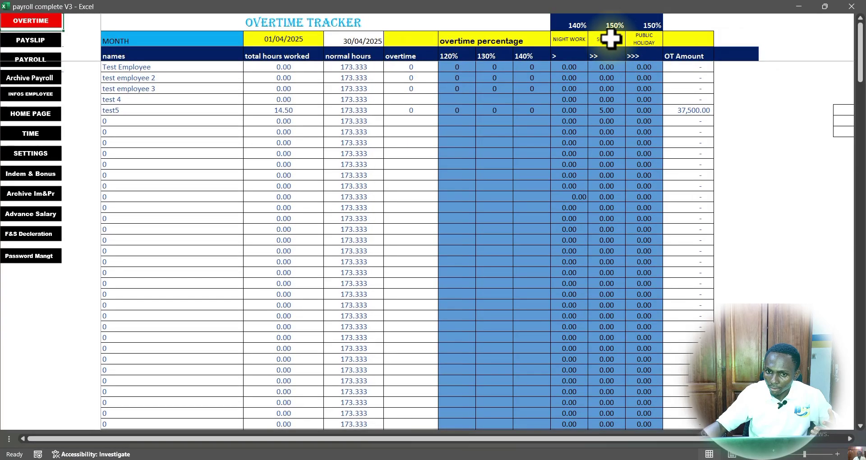
pyautogui.moveTo(836, 53); pyautogui.dragTo(840, 151)
pyautogui.click(611, 108)
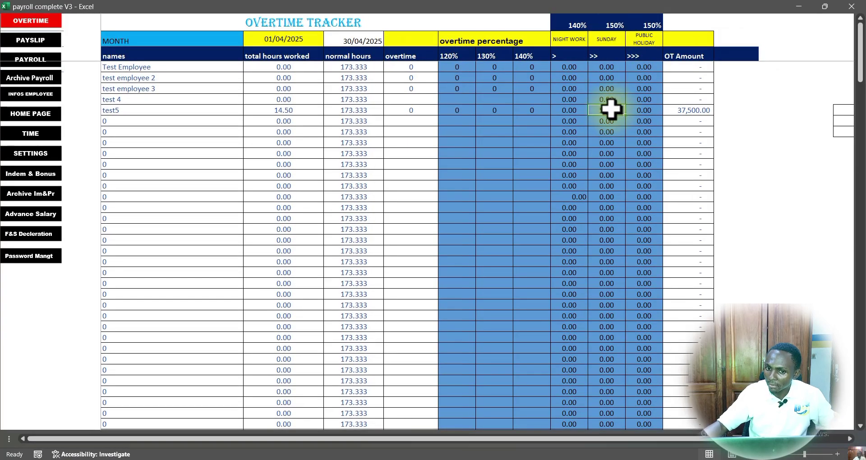
pyautogui.write('5')
pyautogui.click(699, 111)
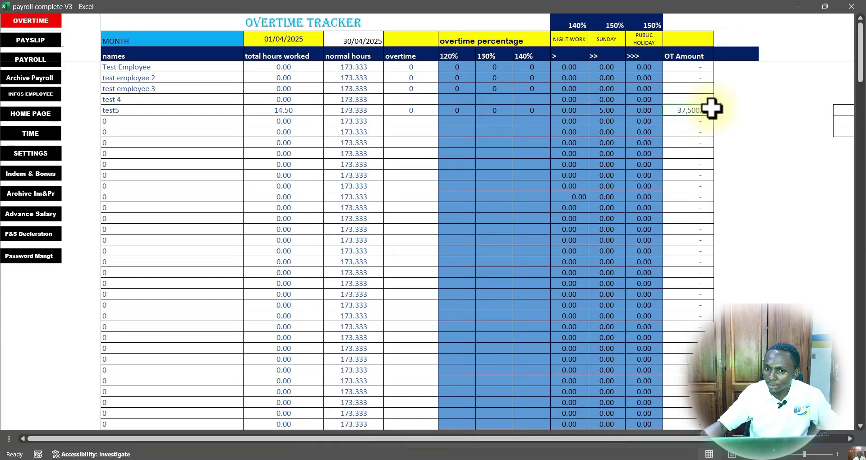
pyautogui.click(609, 25)
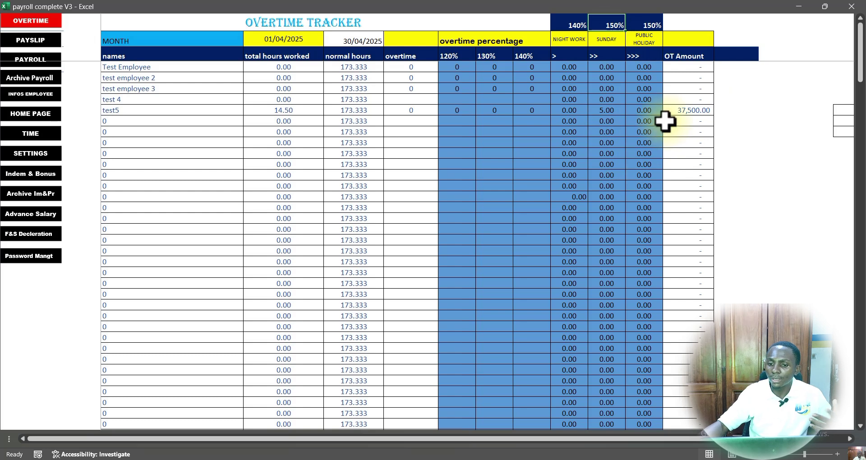
# Confirm the SUNDAY overtime rate is 150% in the rates settings sheet.
pyautogui.click(33, 156)
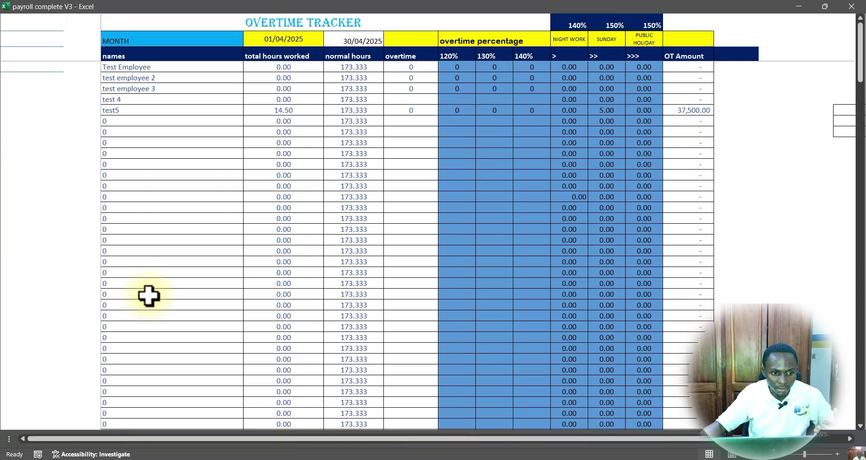
pyautogui.scroll(-2, 149, 347)
pyautogui.moveTo(118, 343); pyautogui.dragTo(224, 343)
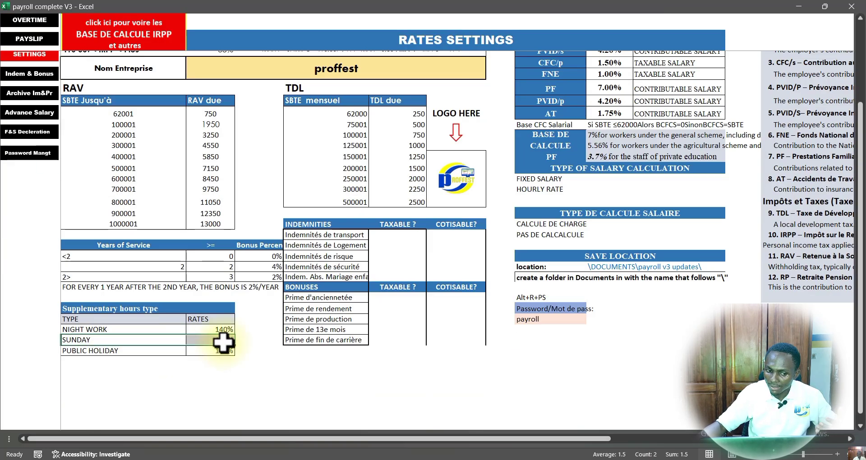
pyautogui.scroll(3, 30, 85)
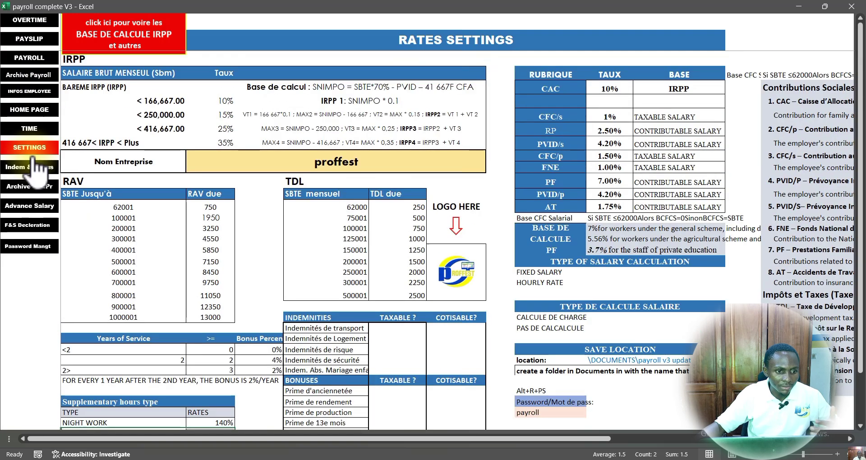
pyautogui.click(30, 20)
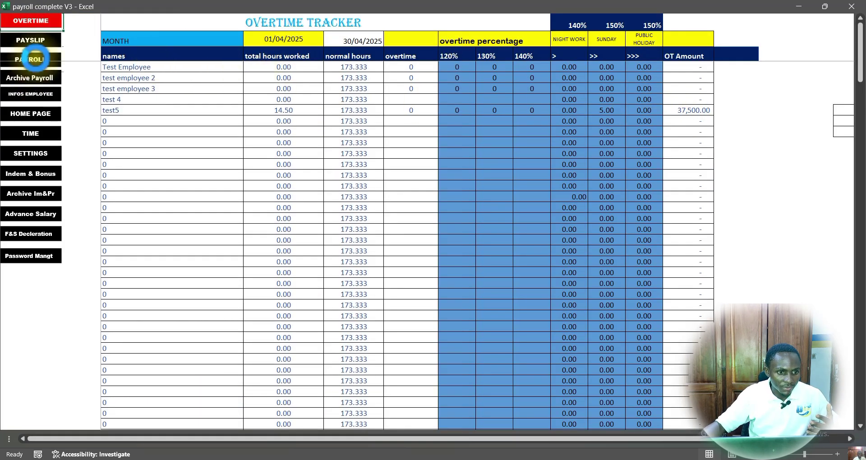
# Scroll the April payroll to show test5's 37,500.00 FCFA overtime pay and 110,000.00 FCFA gross.
pyautogui.click(30, 60)
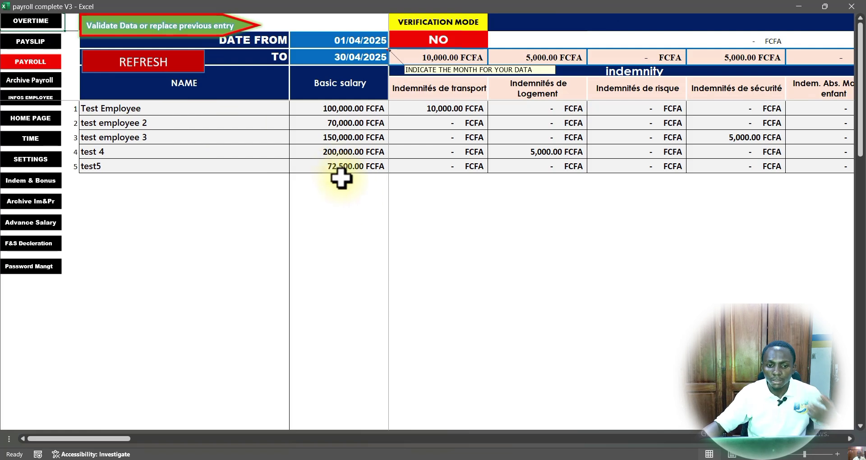
pyautogui.moveTo(103, 439); pyautogui.dragTo(280, 455)
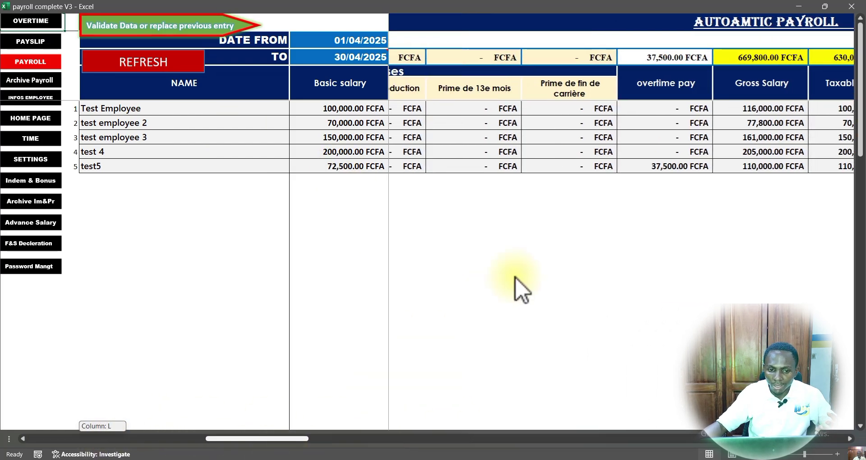
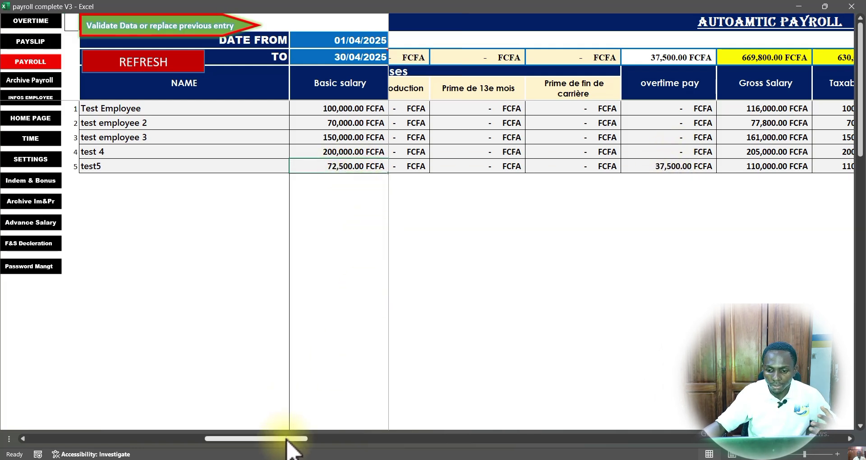
# Start a salary advance dated 06/04/2025 for test employee 3 in the Advance Salary form.
pyautogui.moveTo(267, 440); pyautogui.dragTo(75, 369)
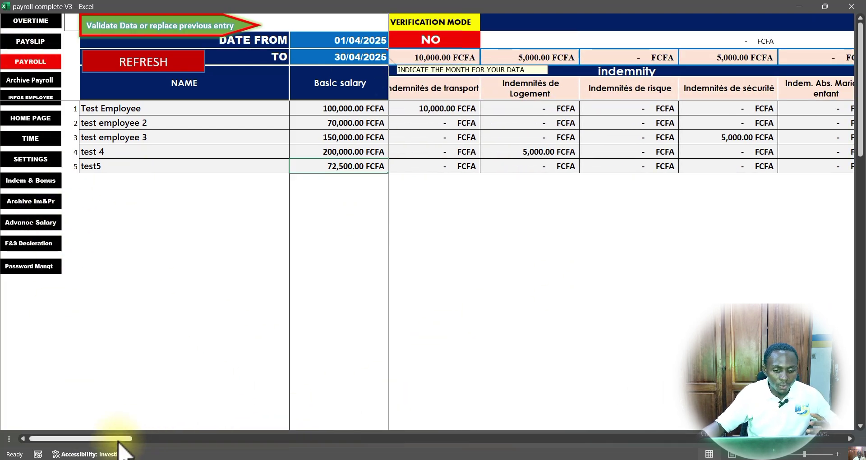
pyautogui.moveTo(120, 438); pyautogui.dragTo(48, 416)
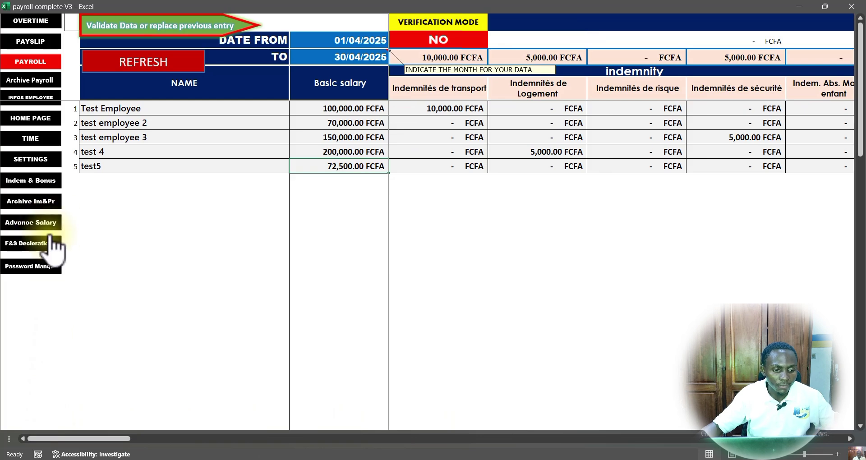
pyautogui.click(33, 223)
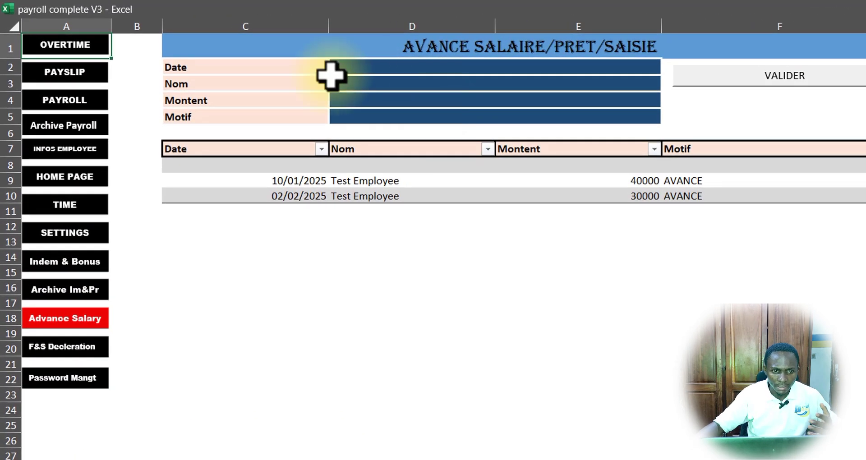
pyautogui.click(329, 53)
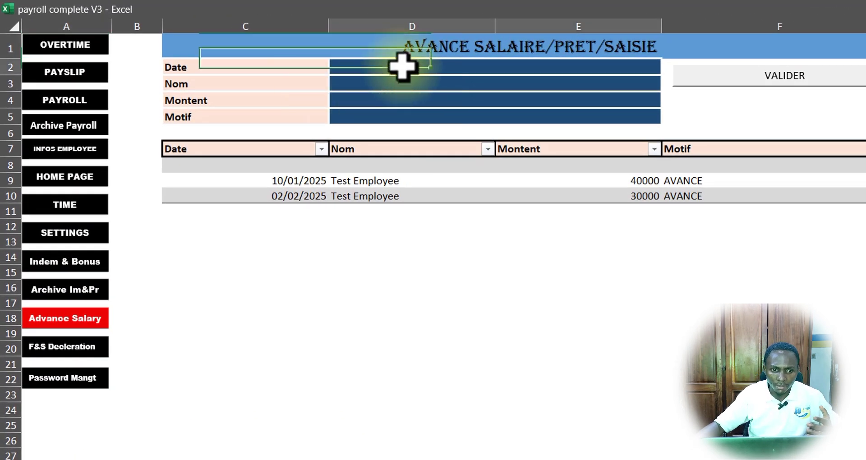
pyautogui.click(641, 82)
pyautogui.click(668, 84)
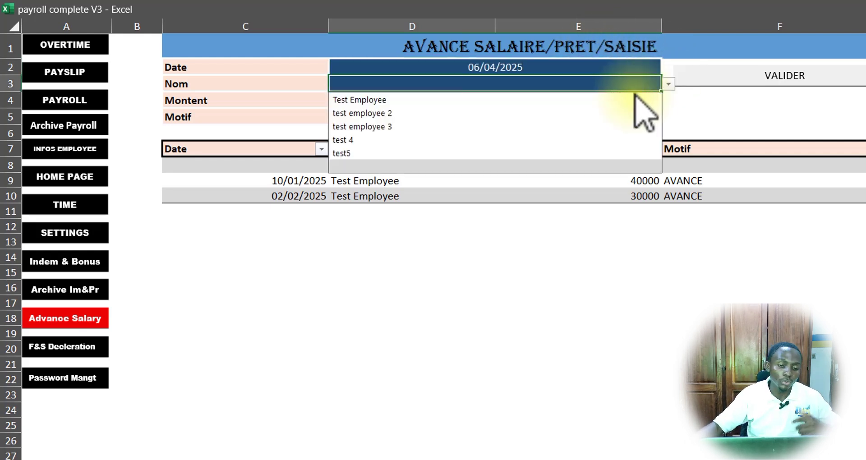
pyautogui.click(507, 153)
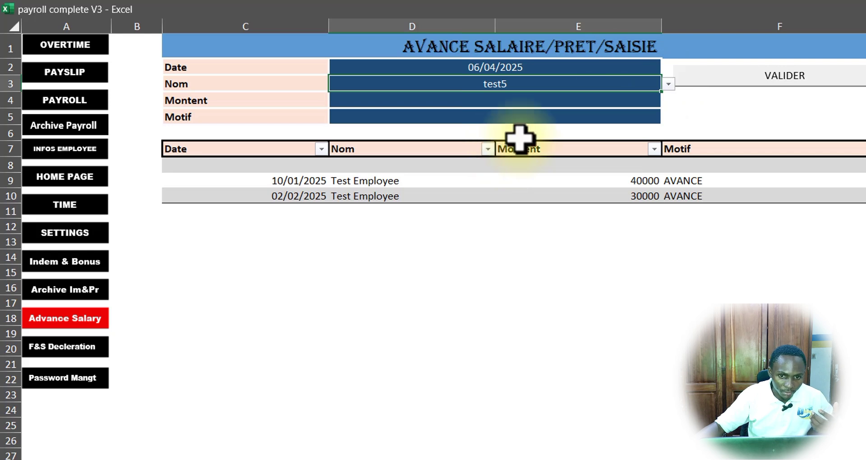
pyautogui.click(668, 84)
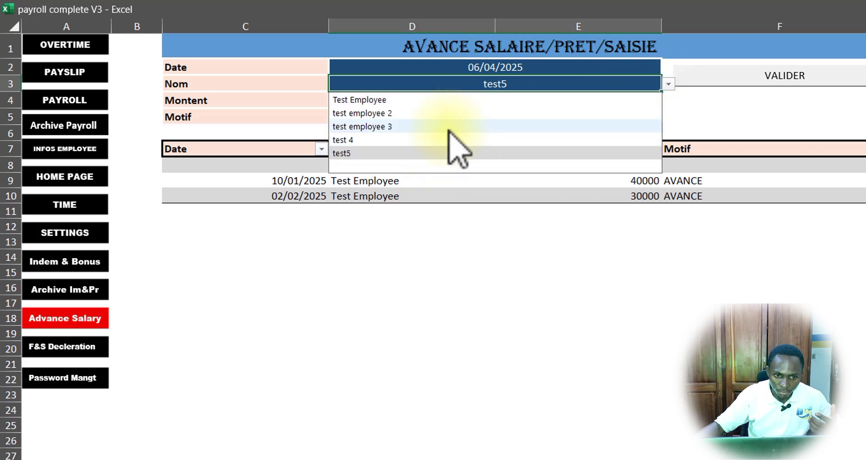
pyautogui.click(451, 126)
# Enter a 40000 amount with reason avance, validate it into the advance list, and confirm.
pyautogui.click(411, 102)
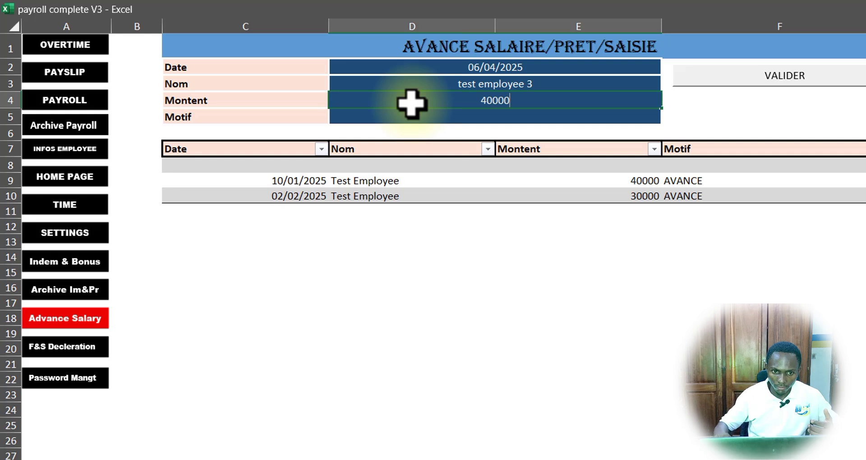
pyautogui.write('40000')
pyautogui.click(456, 116)
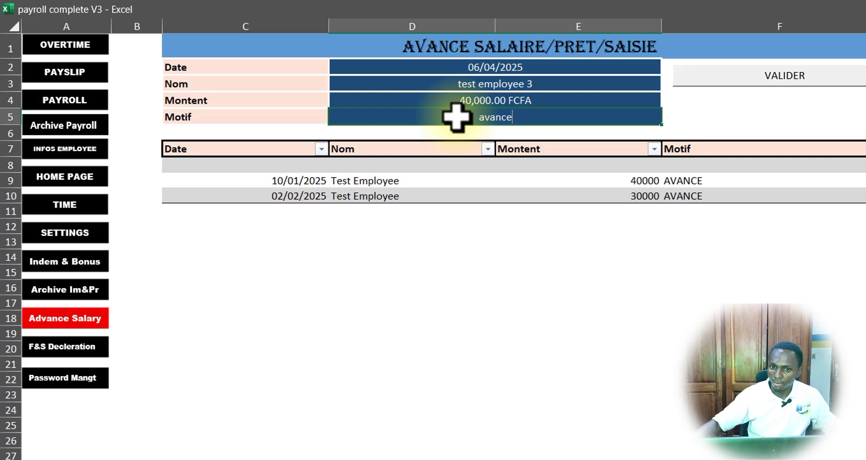
pyautogui.click(670, 133)
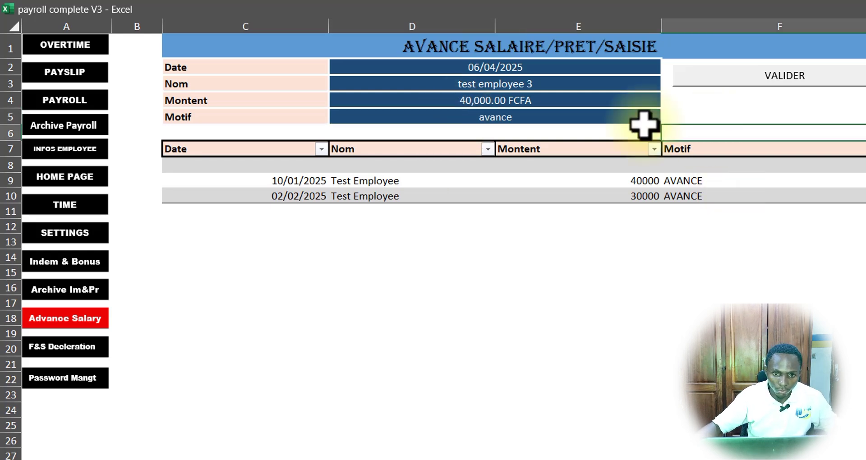
pyautogui.click(797, 85)
pyautogui.click(627, 385)
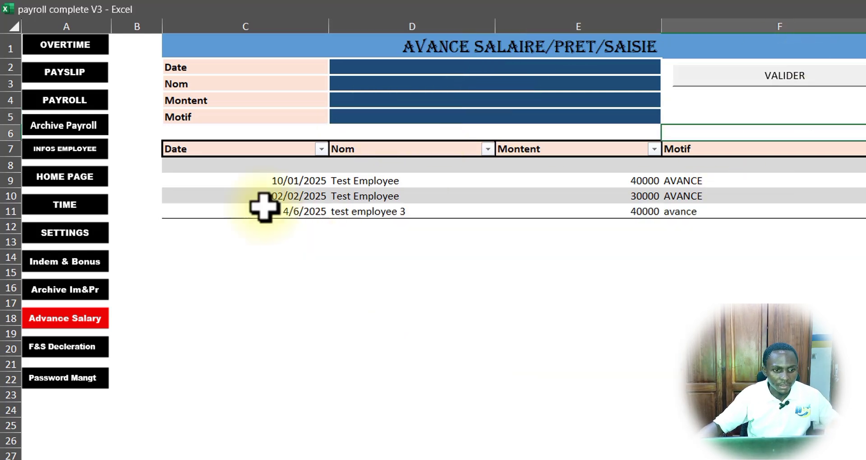
# Scroll the April payroll to find test employee 3's 40,000 FCFA advance in the advance salary column.
pyautogui.click(76, 100)
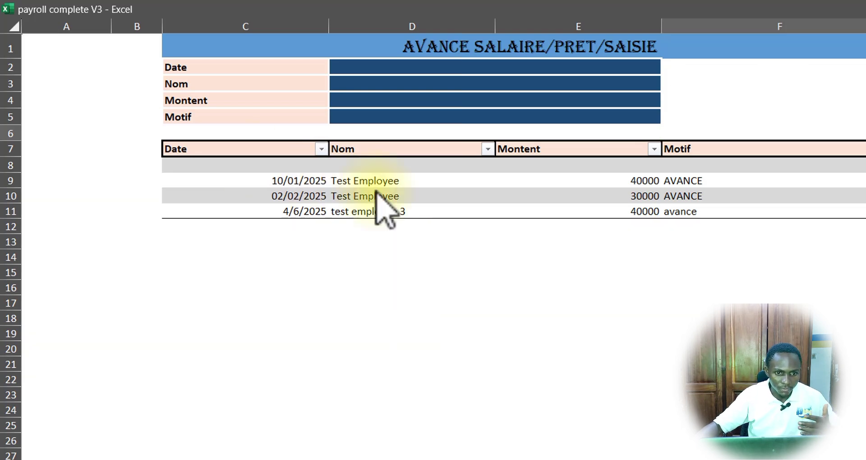
pyautogui.hscroll(10, 707, 194)
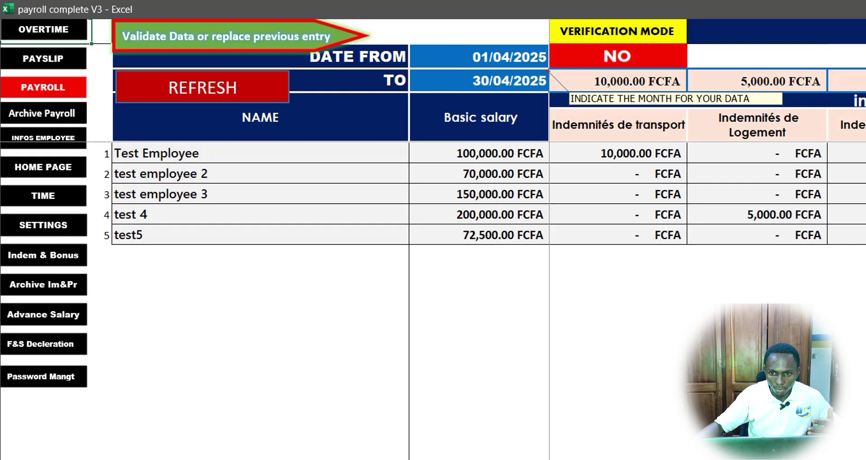
pyautogui.hscroll(6, 707, 194)
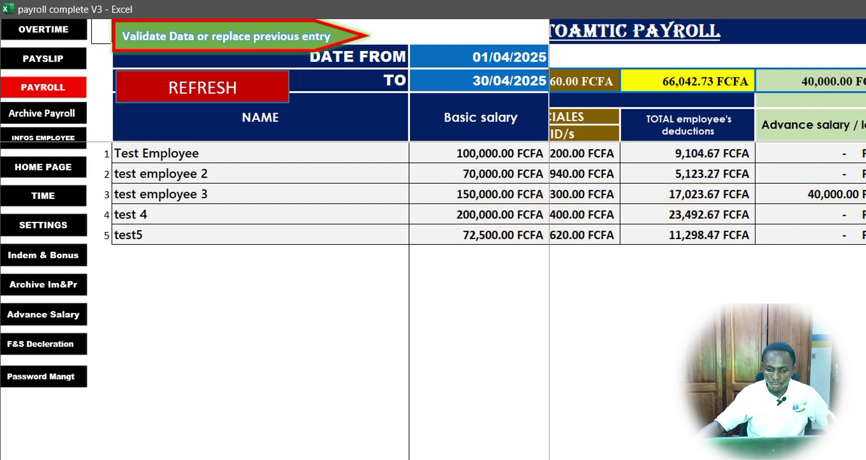
pyautogui.hscroll(6, 707, 180)
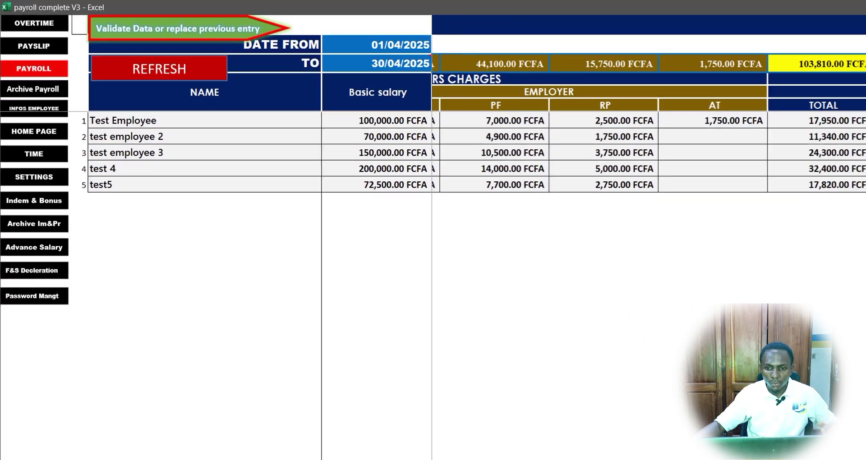
pyautogui.moveTo(721, 441); pyautogui.dragTo(100, 437)
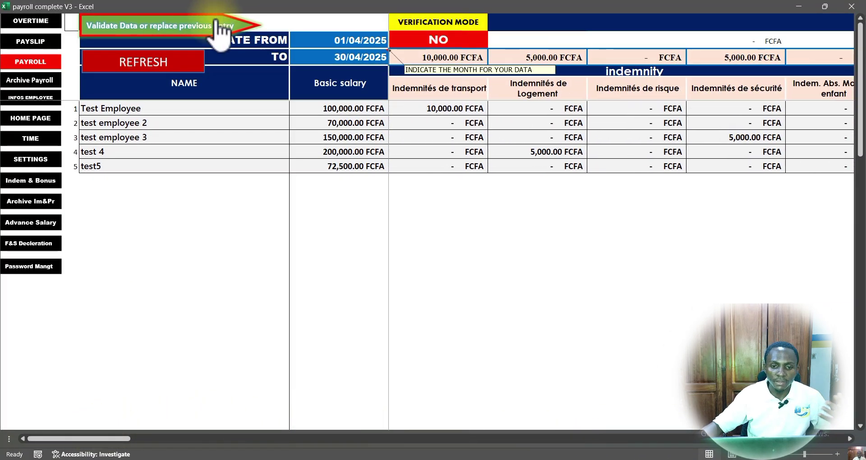
pyautogui.click(353, 41)
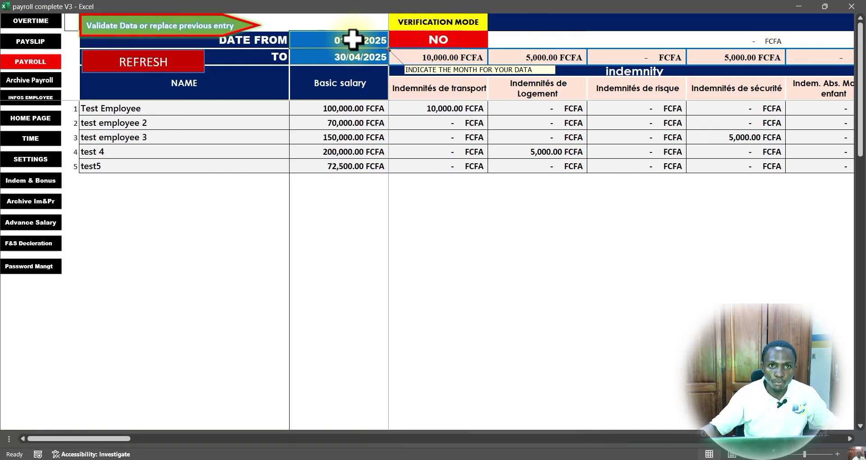
# Change the payroll period to run from 01/01/2025 to 31/12/2025.
pyautogui.click(40, 86)
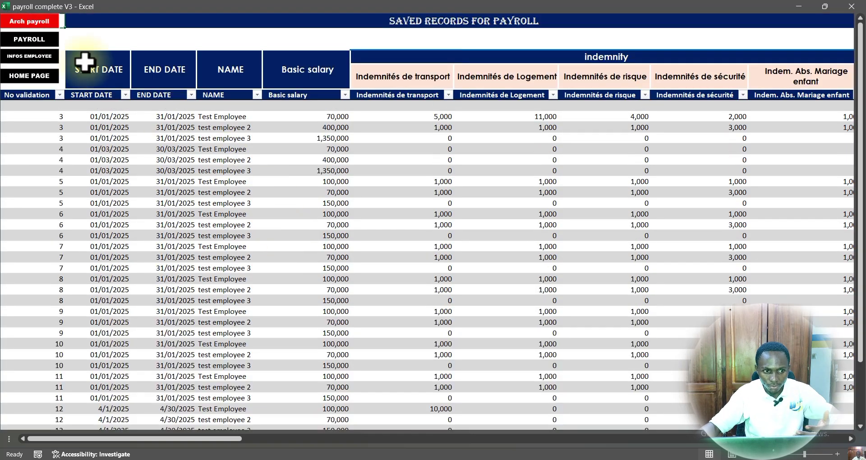
pyautogui.click(29, 38)
pyautogui.doubleClick(369, 41)
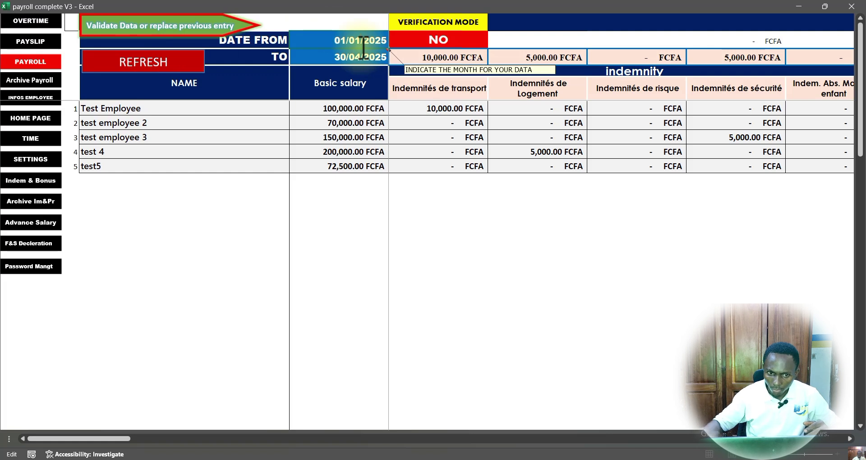
pyautogui.press('Return')
pyautogui.doubleClick(361, 58)
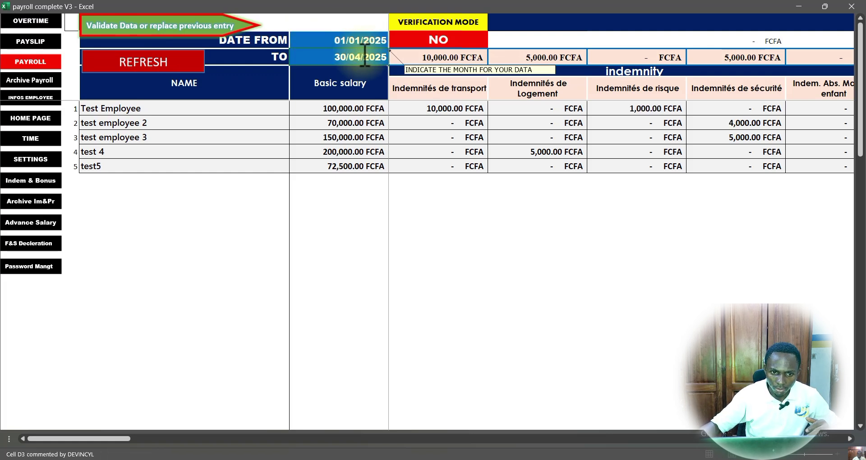
pyautogui.press('BackSpace')
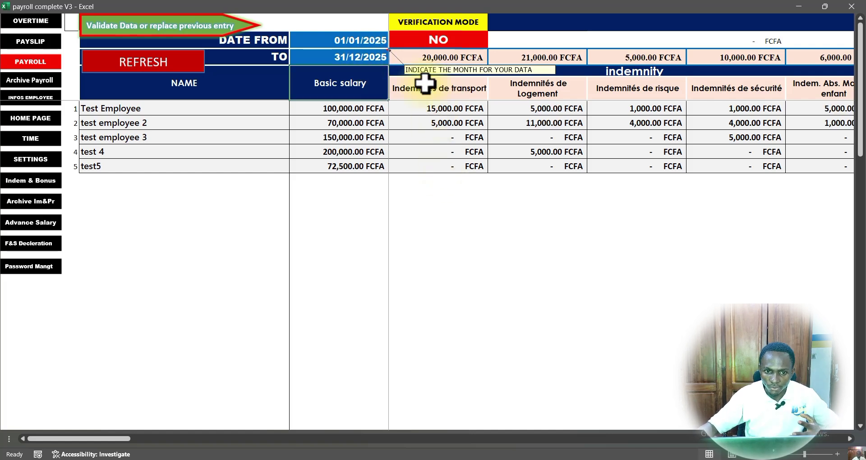
# Switch verification mode to YES, then set it back to NO.
pyautogui.click(439, 39)
pyautogui.click(493, 42)
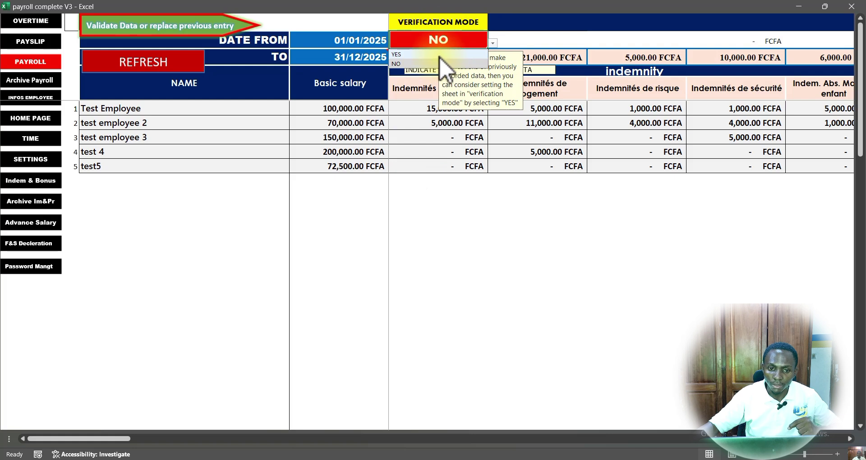
pyautogui.click(440, 55)
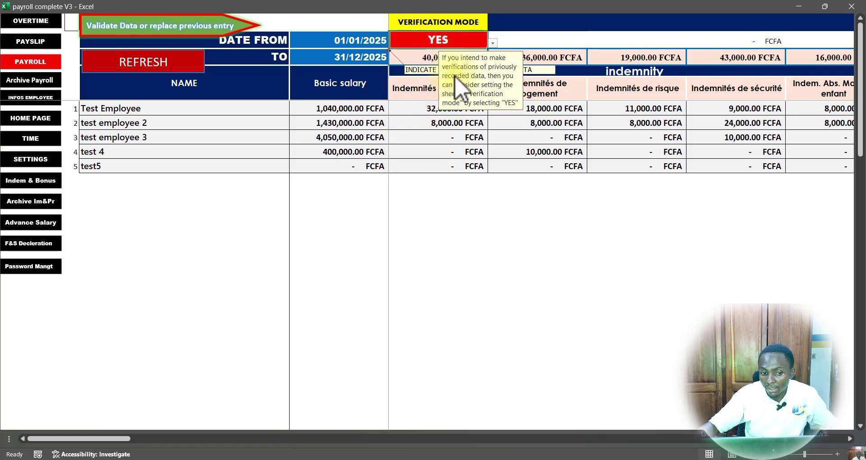
pyautogui.click(492, 43)
pyautogui.click(444, 63)
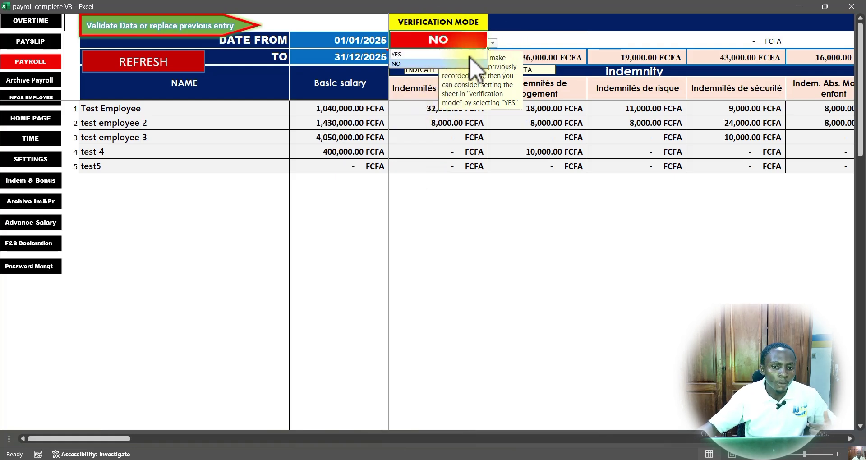
pyautogui.click(346, 57)
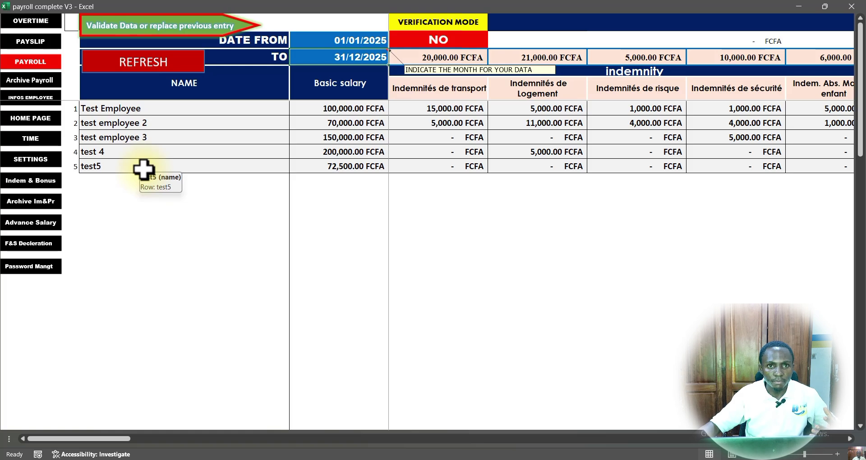
# On the payslip sheet, move the employee-number note up over the PROFFEST title.
pyautogui.click(37, 41)
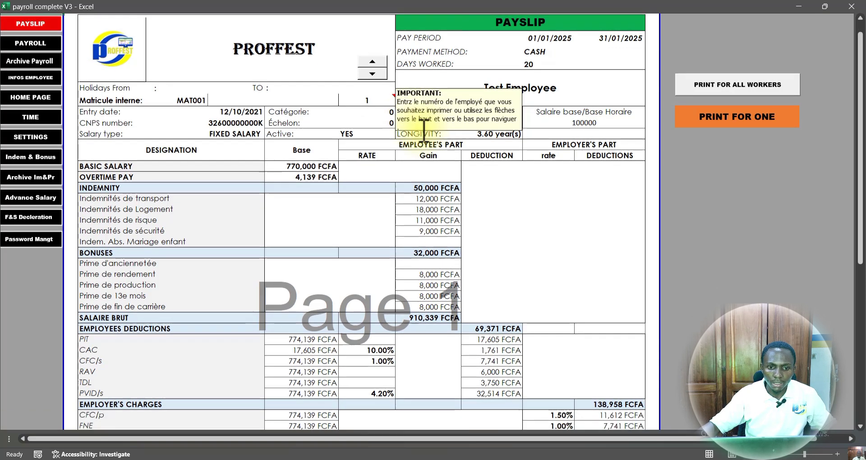
pyautogui.scroll(-5, 421, 130)
pyautogui.scroll(5, 421, 130)
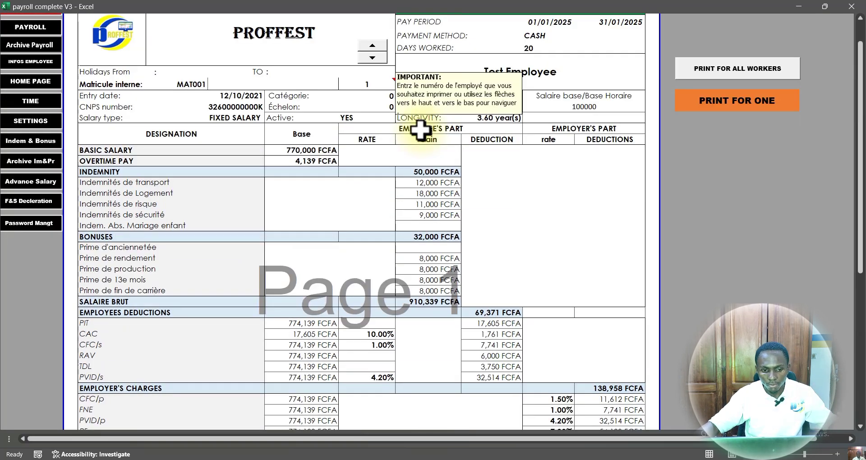
pyautogui.click(550, 21)
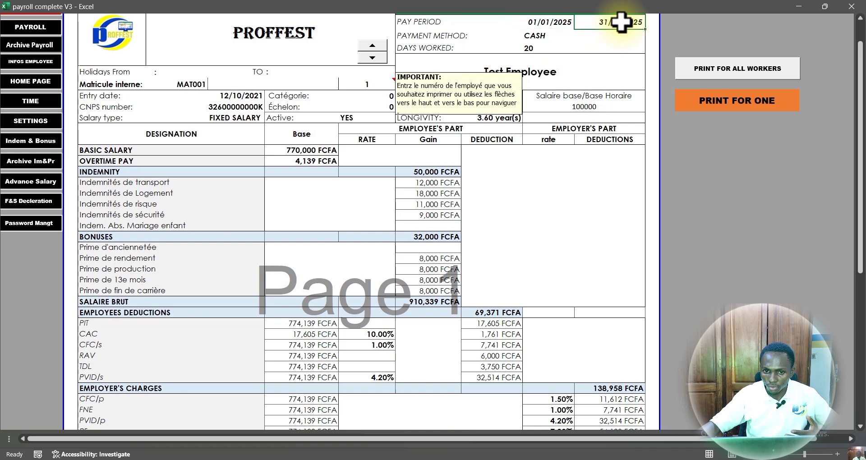
pyautogui.click(541, 35)
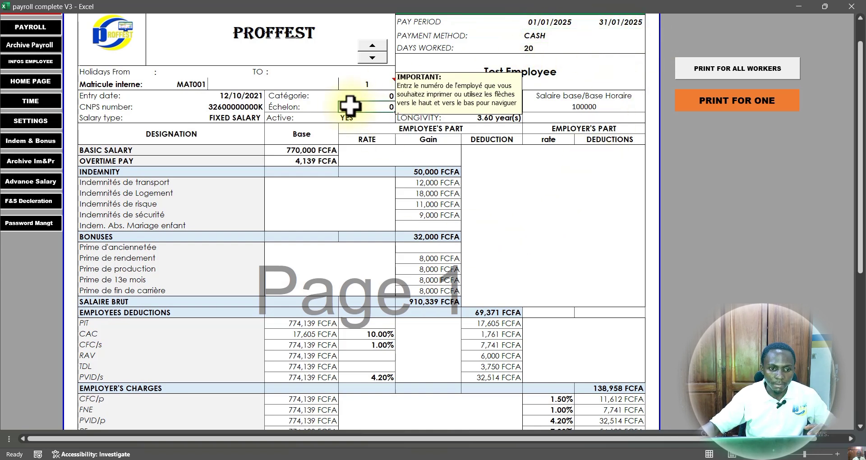
pyautogui.click(496, 114)
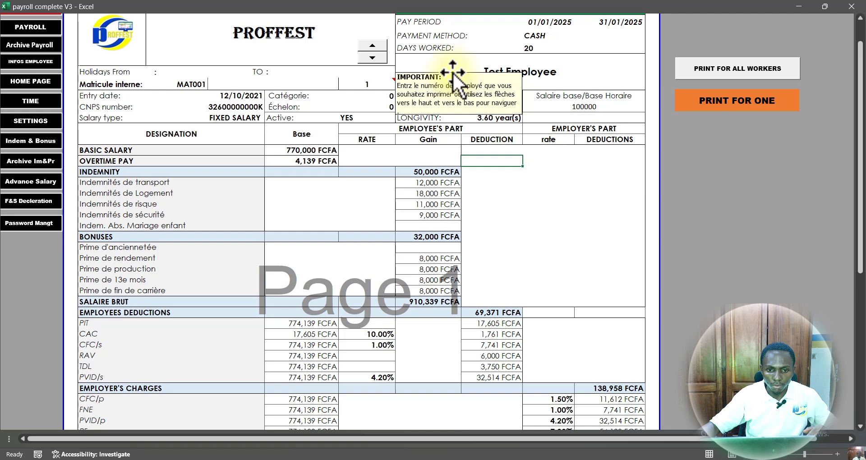
pyautogui.moveTo(452, 71); pyautogui.dragTo(206, 38)
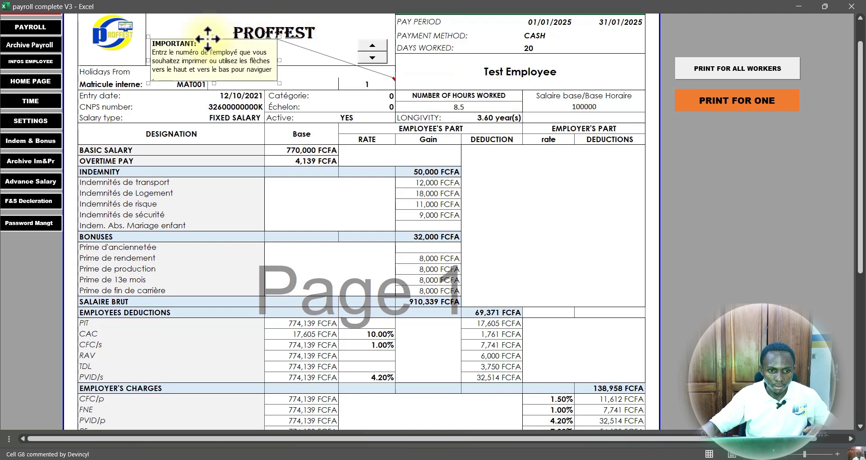
pyautogui.click(515, 72)
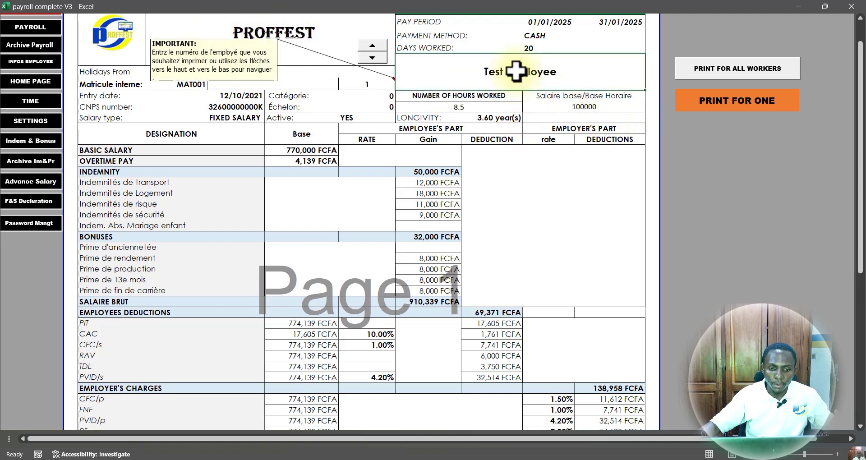
# Step forward through the employees' payslips to test employee 3's.
pyautogui.scroll(-1, 403, 189)
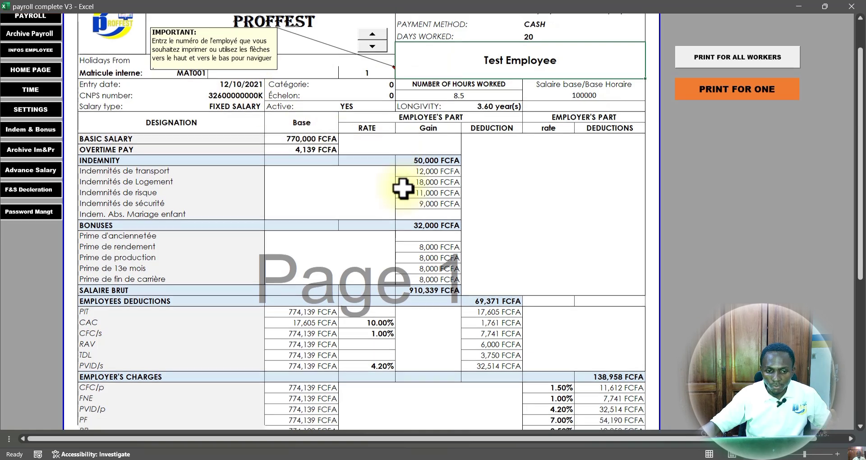
pyautogui.scroll(-6, 402, 189)
pyautogui.scroll(7, 400, 184)
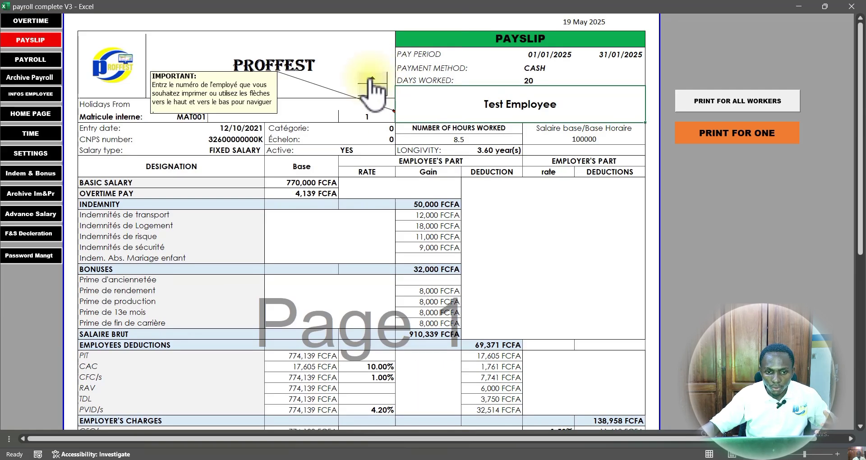
pyautogui.click(371, 82)
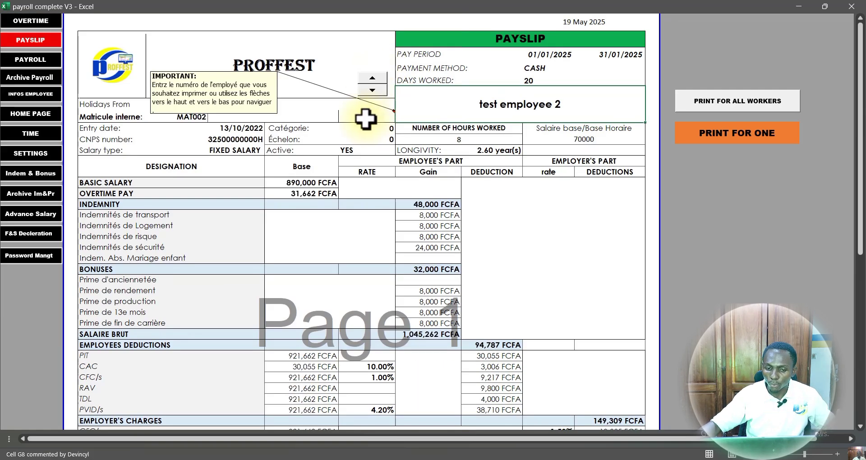
pyautogui.scroll(-4, 478, 135)
pyautogui.scroll(-3, 484, 145)
pyautogui.scroll(7, 369, 93)
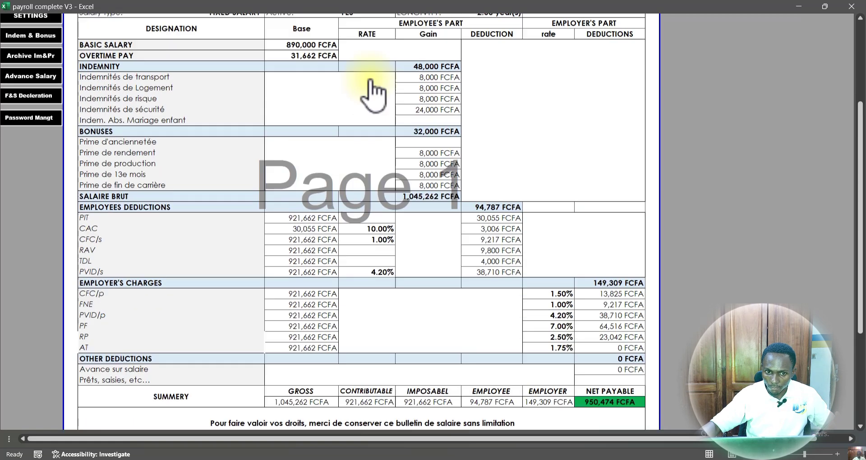
pyautogui.click(372, 78)
pyautogui.scroll(-8, 450, 161)
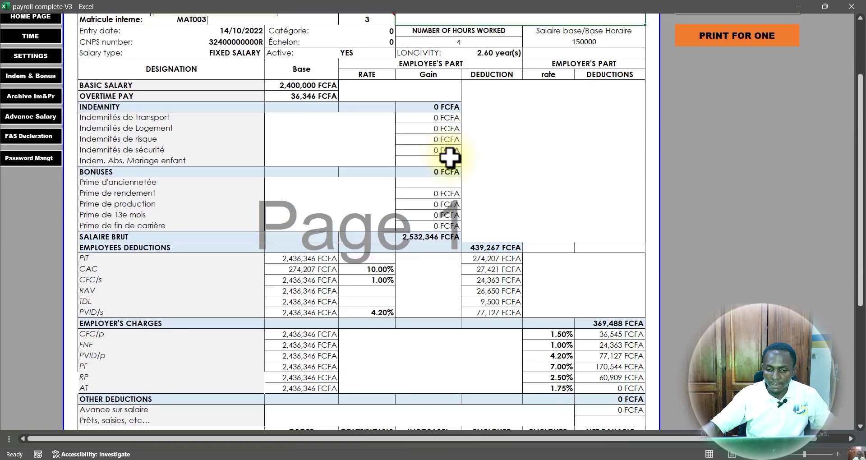
pyautogui.scroll(8, 450, 158)
# Set the employee number to 5 to load test5's payslip.
pyautogui.click(365, 118)
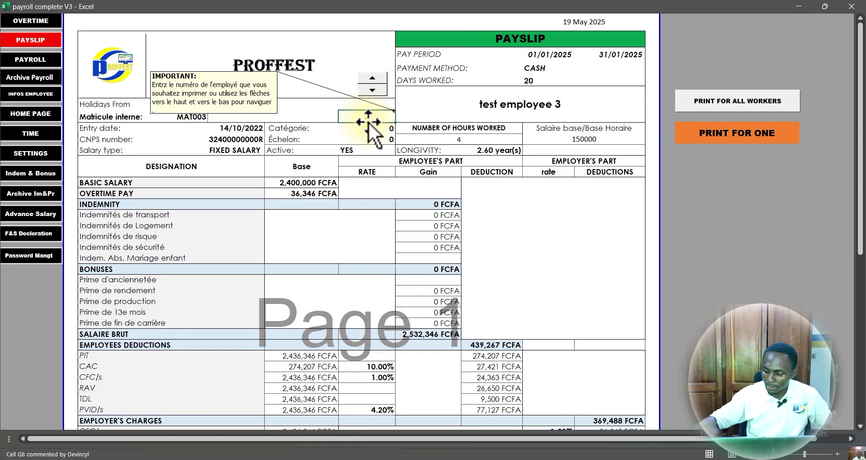
pyautogui.write('5')
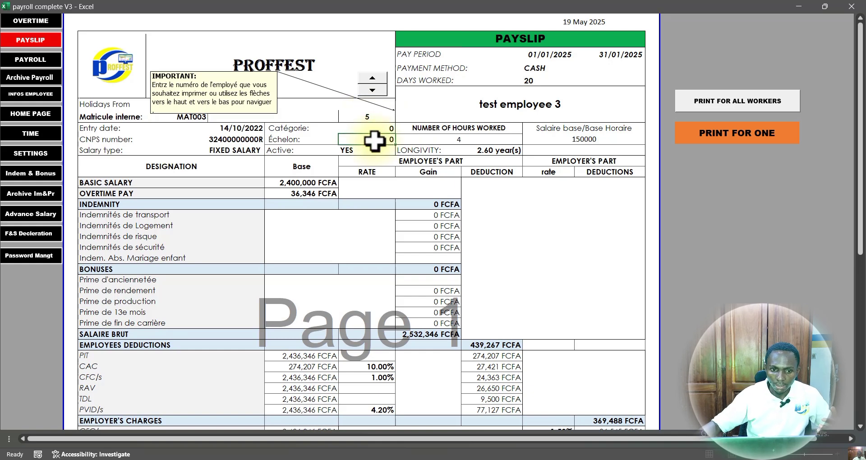
pyautogui.press('Return')
pyautogui.scroll(-1, 391, 209)
pyautogui.scroll(-6, 391, 209)
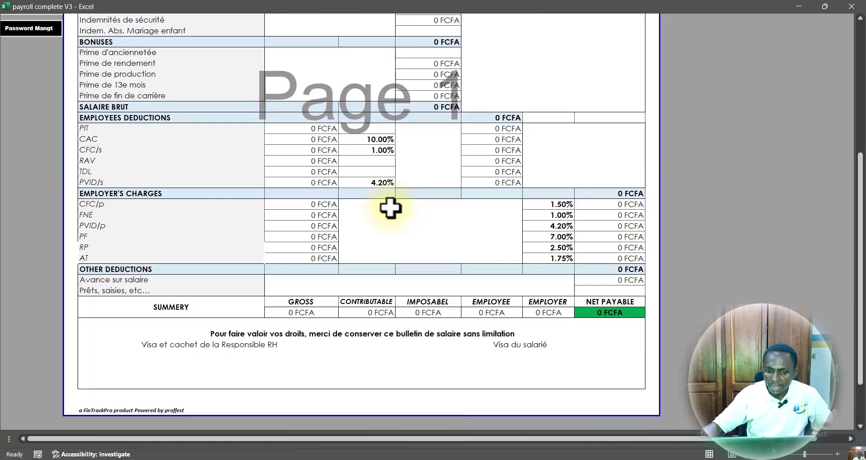
pyautogui.scroll(7, 388, 205)
pyautogui.scroll(-6, 380, 199)
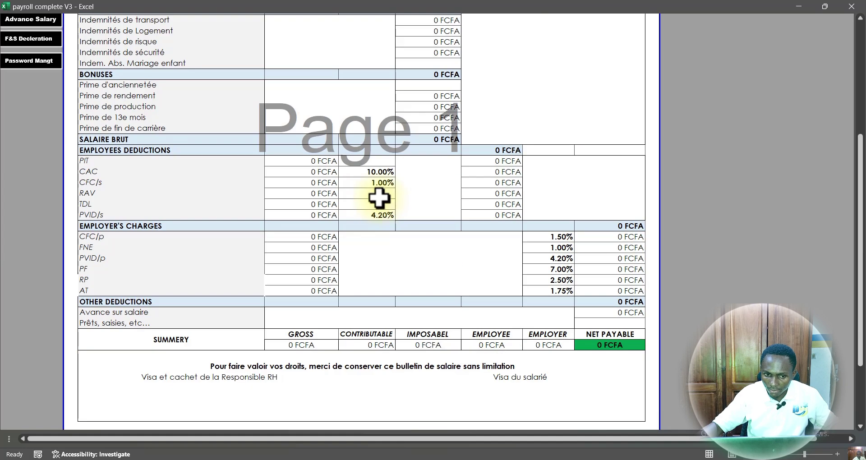
pyautogui.scroll(6, 380, 195)
pyautogui.click(379, 116)
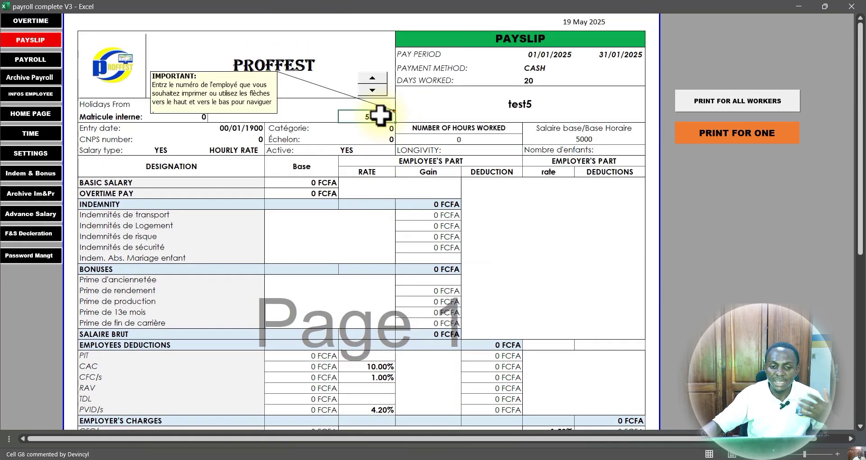
pyautogui.click(539, 104)
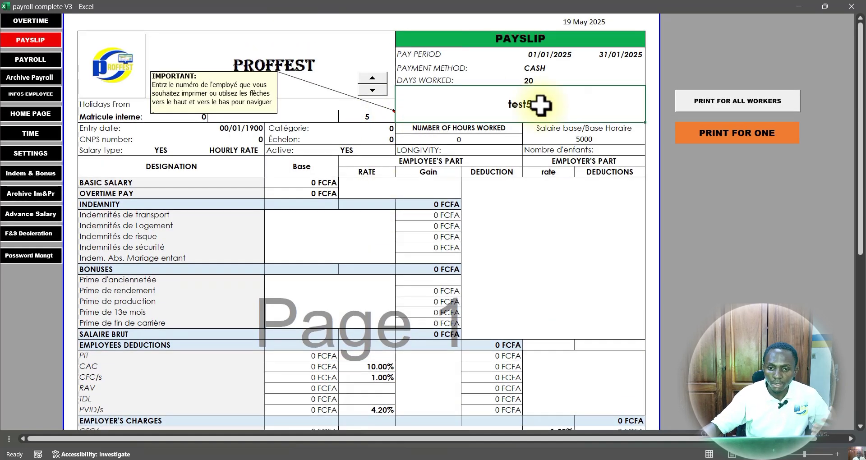
pyautogui.scroll(-6, 537, 162)
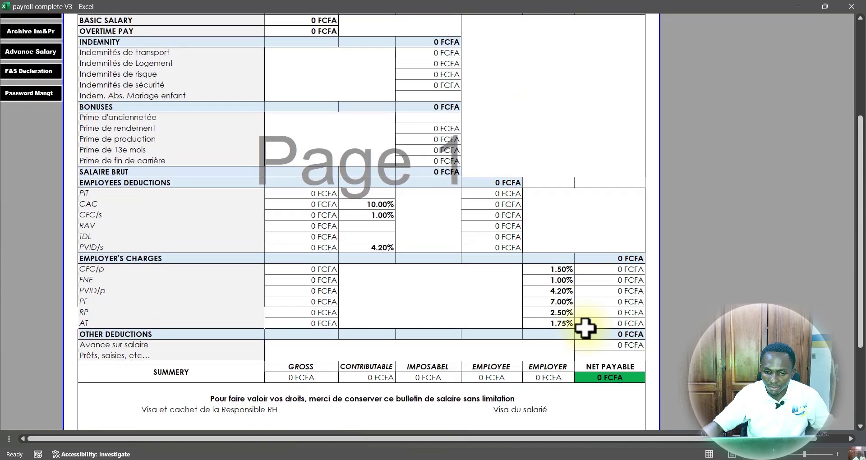
pyautogui.scroll(6, 586, 360)
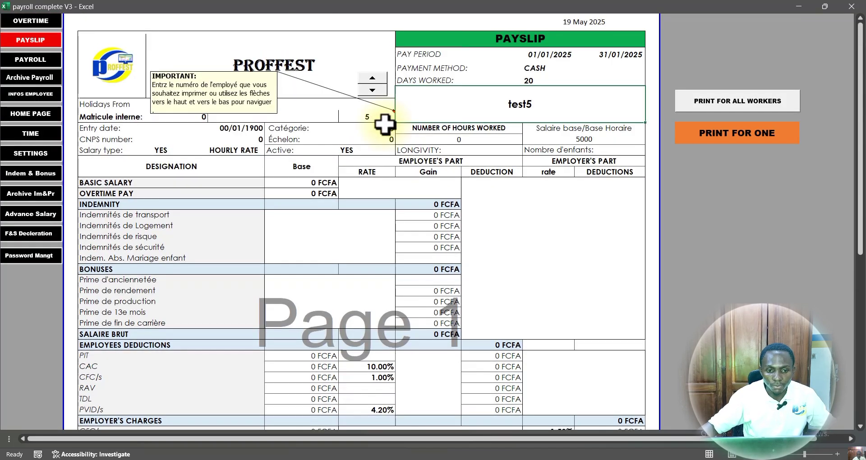
# Step the employee number down to 4, showing the fixed-salary worker with 200000 base.
pyautogui.click(379, 117)
pyautogui.click(381, 90)
pyautogui.click(378, 193)
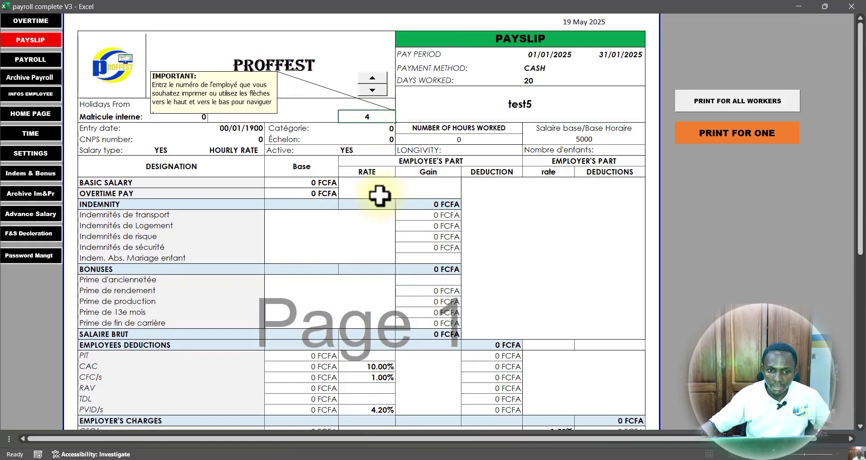
pyautogui.scroll(-3, 503, 278)
pyautogui.scroll(3, 508, 273)
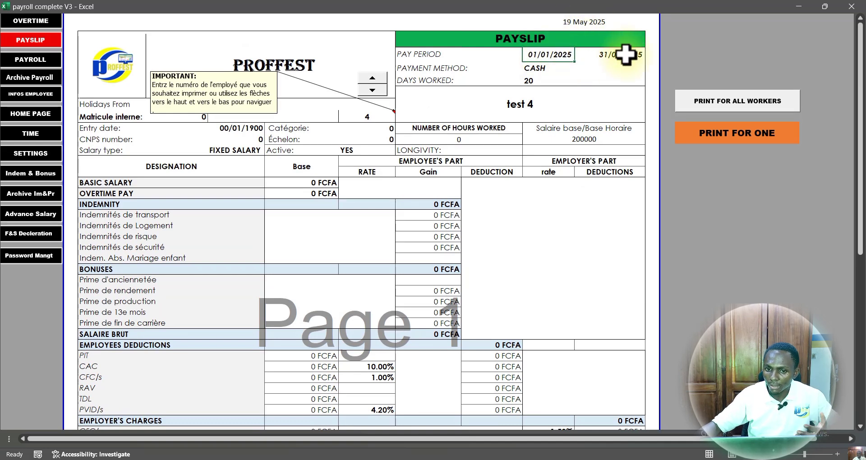
pyautogui.scroll(-7, 604, 214)
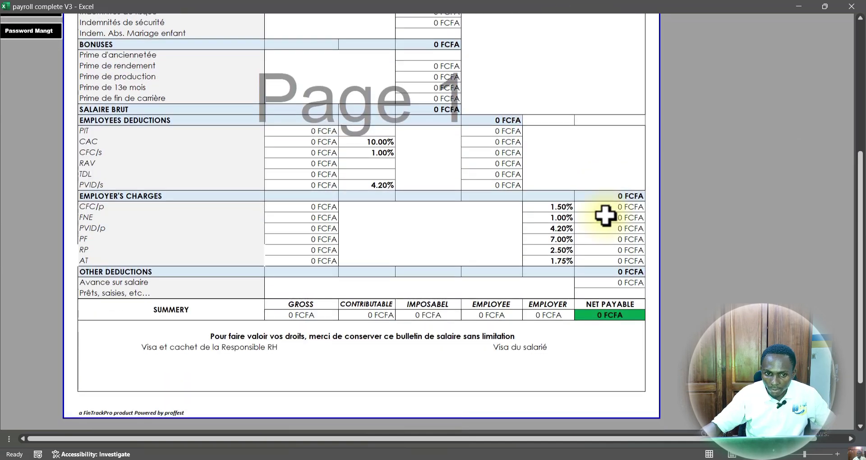
pyautogui.scroll(7, 604, 215)
# Change the payslip period to 01/04/2025–30/04/2025.
pyautogui.doubleClick(551, 54)
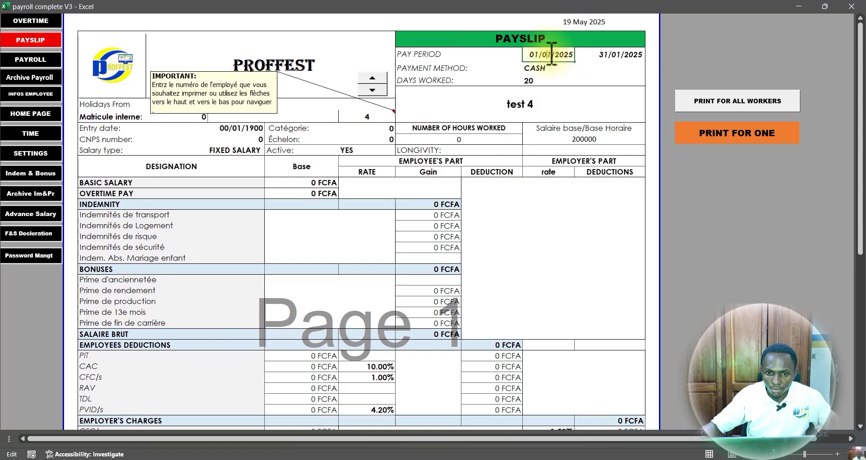
pyautogui.write('4')
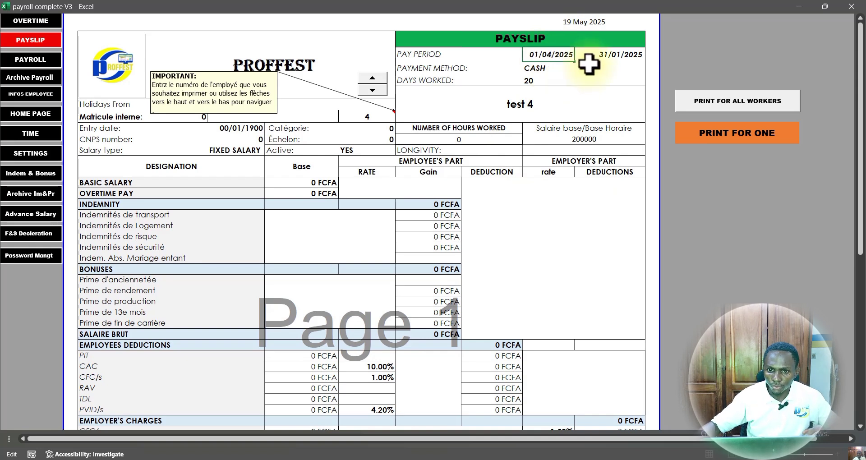
pyautogui.doubleClick(623, 54)
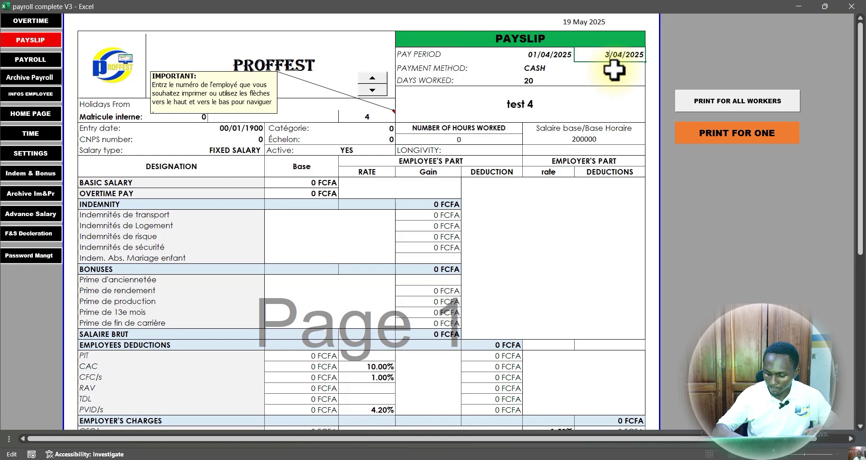
pyautogui.press('Return')
pyautogui.scroll(-7, 509, 174)
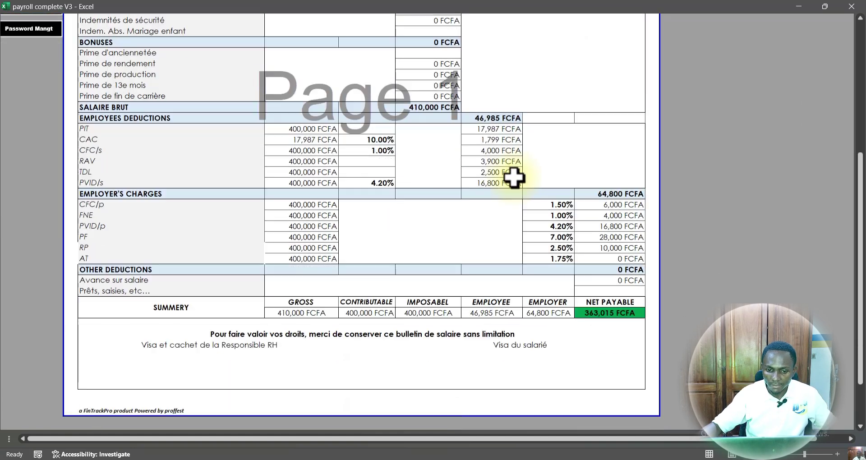
pyautogui.scroll(6, 514, 170)
pyautogui.scroll(1, 511, 163)
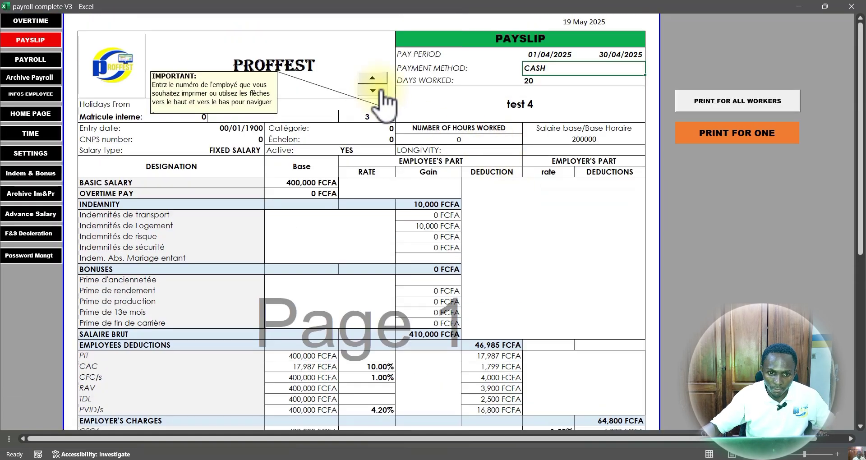
# Step back to employee 1, showing a 200,000 FCFA base and 232,000 FCFA gross.
pyautogui.click(374, 90)
pyautogui.click(374, 90)
pyautogui.click(372, 78)
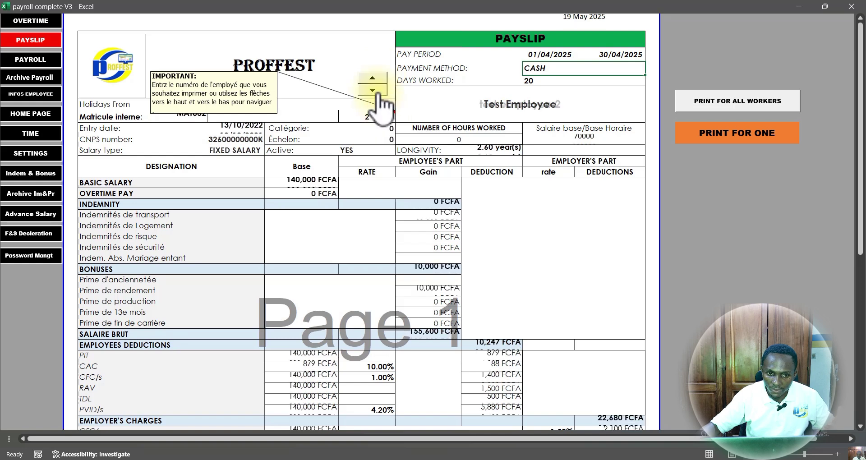
pyautogui.click(372, 90)
pyautogui.click(380, 183)
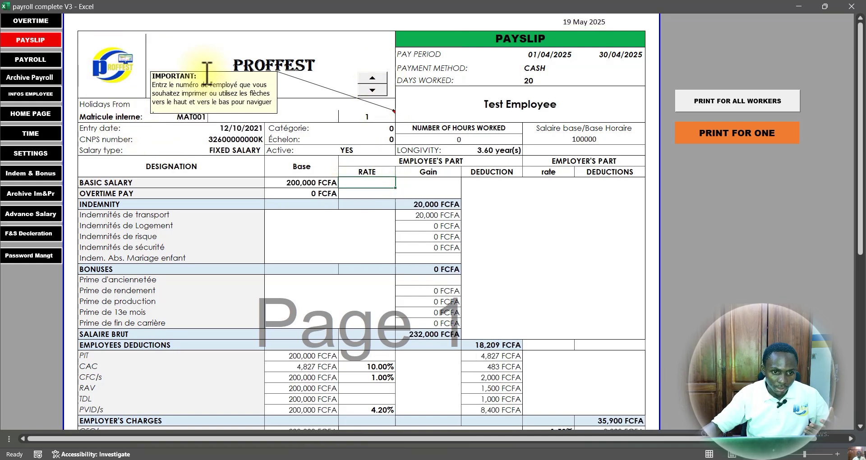
# Move the IMPORTANT note to the right margin, then go to RATES SETTINGS' save location cell.
pyautogui.moveTo(205, 70); pyautogui.dragTo(749, 204)
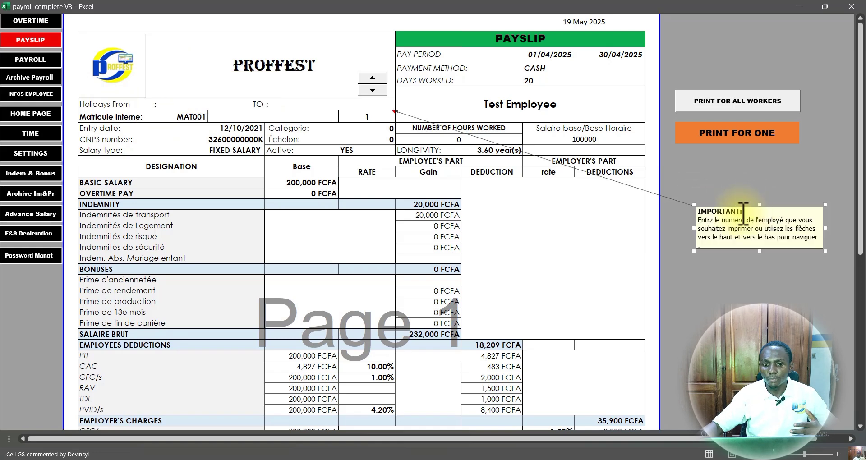
pyautogui.scroll(-5, 631, 241)
pyautogui.scroll(5, 710, 154)
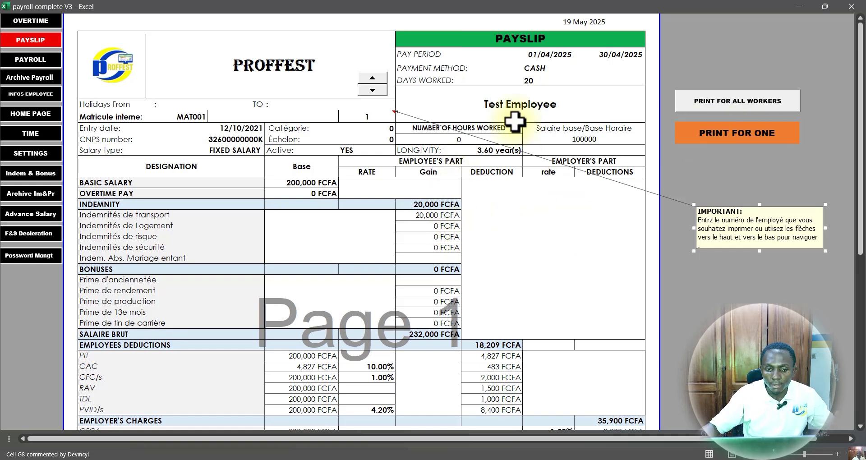
pyautogui.click(372, 90)
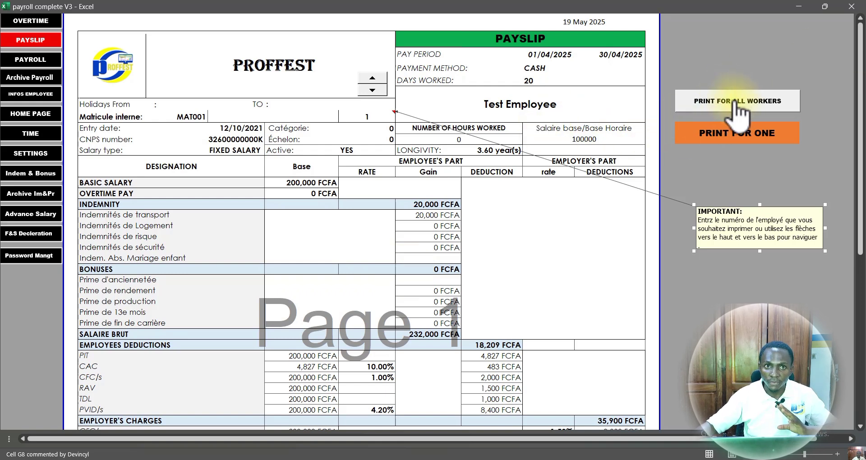
pyautogui.click(27, 153)
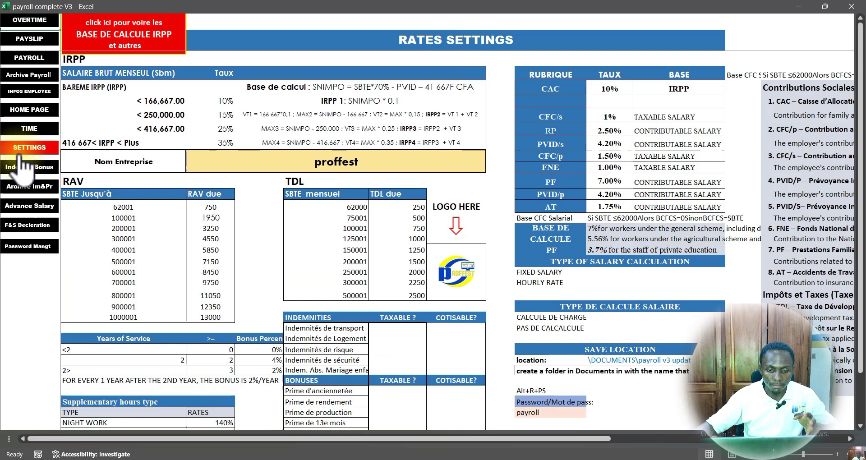
pyautogui.click(624, 359)
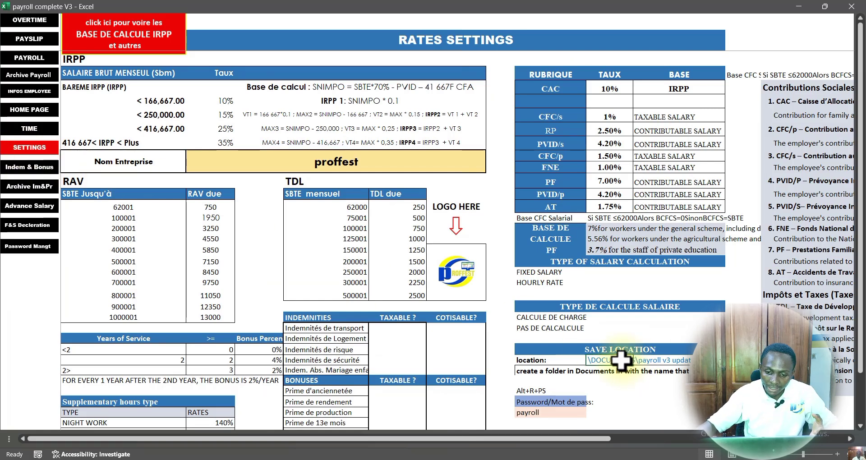
# Create a new folder named 'test paie' inside demo paie and open it.
pyautogui.moveTo(280, 459)
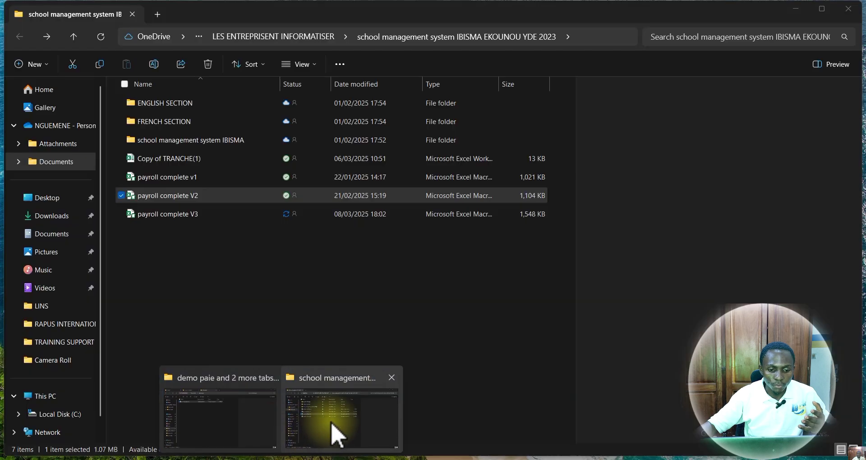
pyautogui.click(239, 435)
pyautogui.click(223, 193)
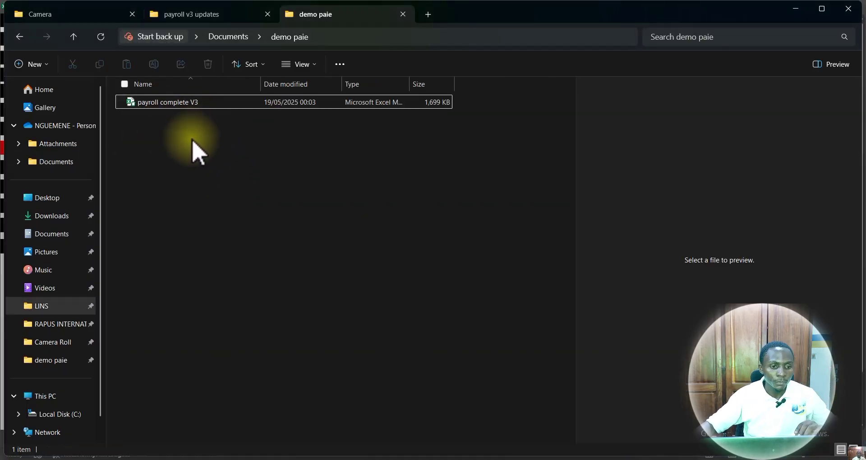
pyautogui.click(44, 66)
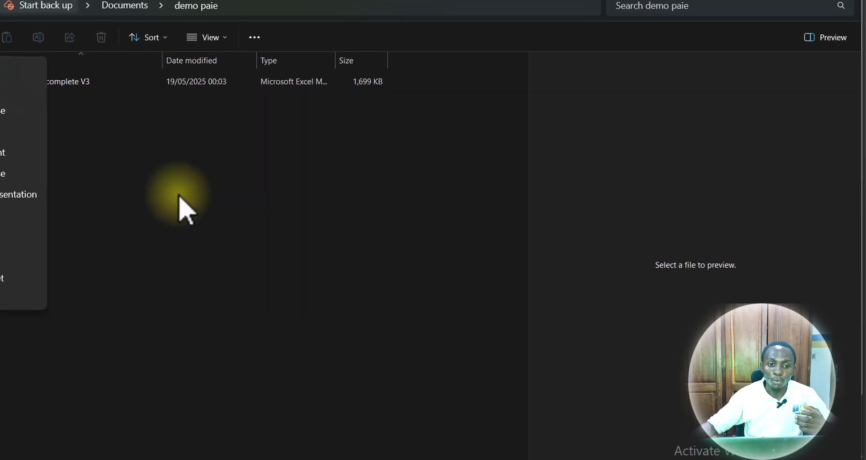
pyautogui.click(181, 209)
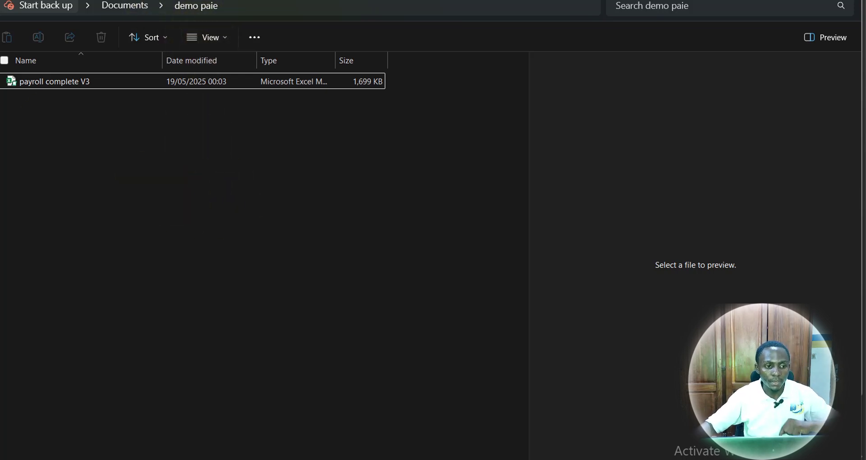
pyautogui.click(2, 37)
pyautogui.click(5, 68)
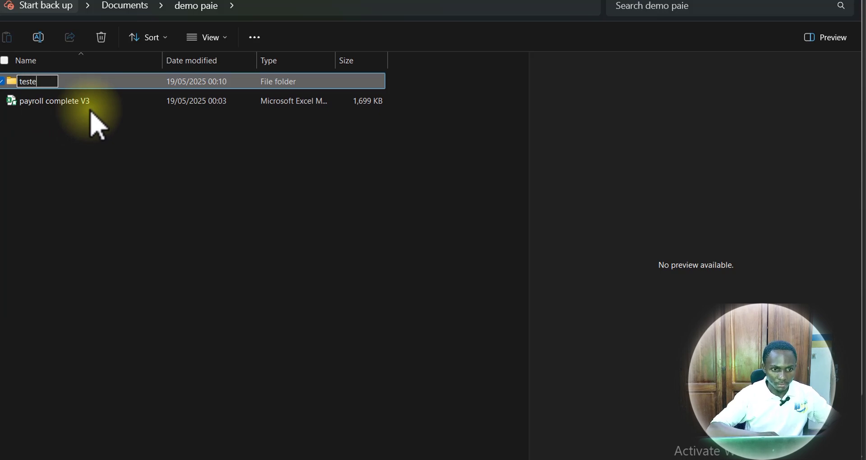
pyautogui.write('test pa')
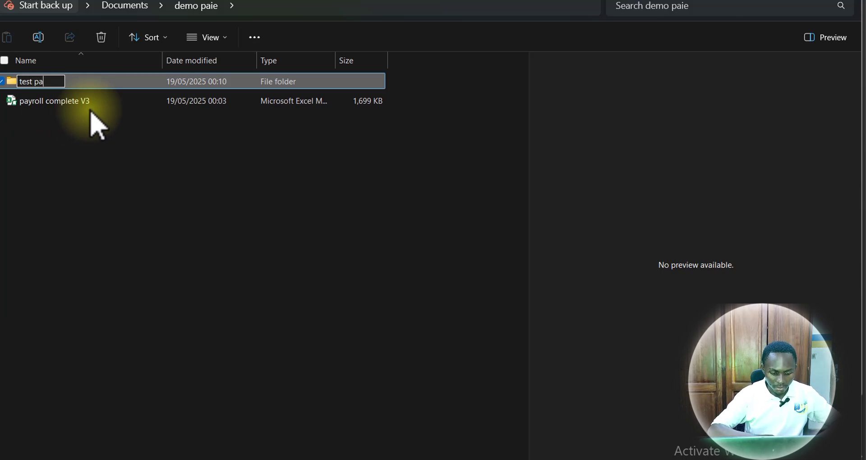
pyautogui.write('ie')
pyautogui.press('Return')
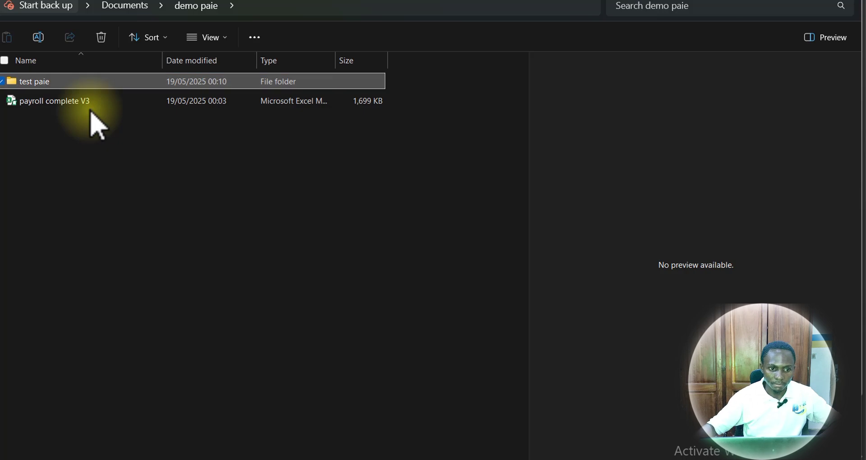
pyautogui.doubleClick(38, 86)
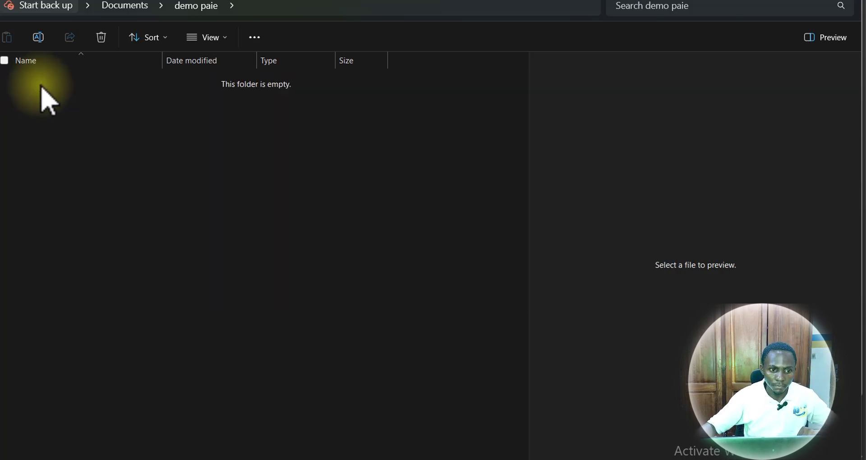
# Select the Documents\demo paie\test paie path in the address bar.
pyautogui.click(425, 8)
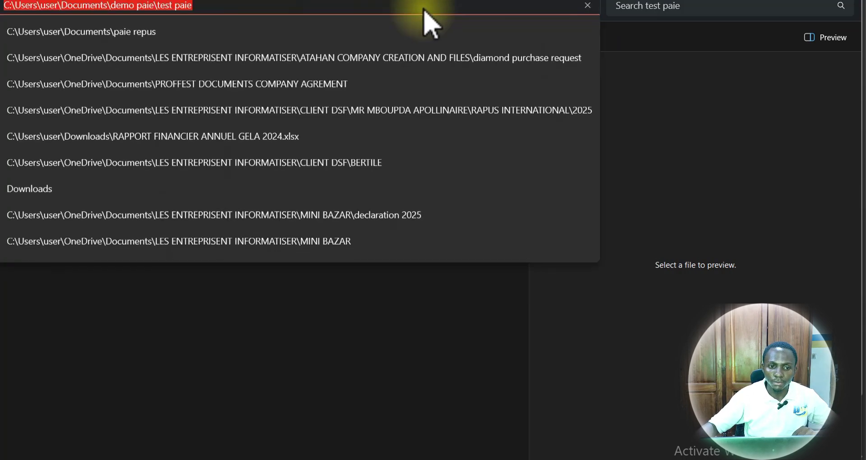
pyautogui.moveTo(346, 6); pyautogui.dragTo(66, 11)
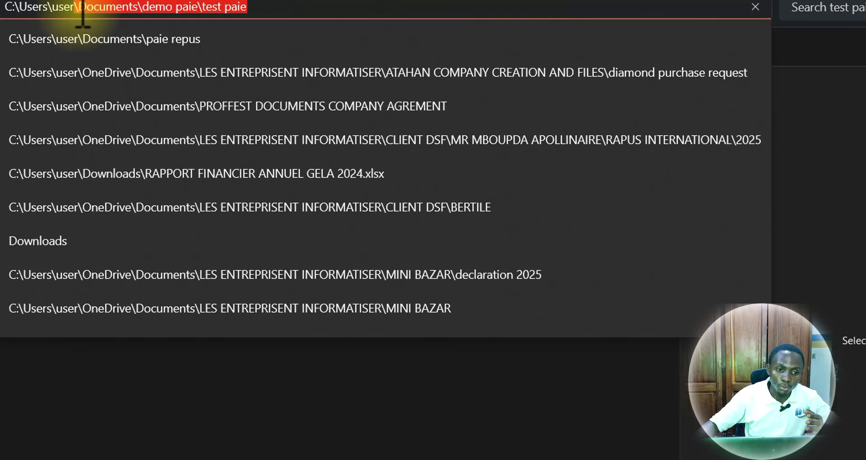
pyautogui.moveTo(82, 13); pyautogui.dragTo(254, 14)
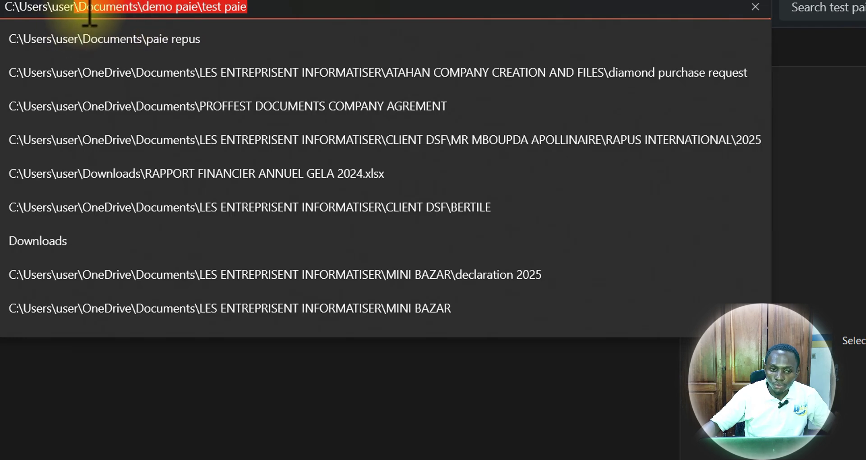
pyautogui.moveTo(79, 15)
pyautogui.mouseDown()
pyautogui.moveTo(70, 14)
pyautogui.moveTo(88, 16)
pyautogui.mouseUp()
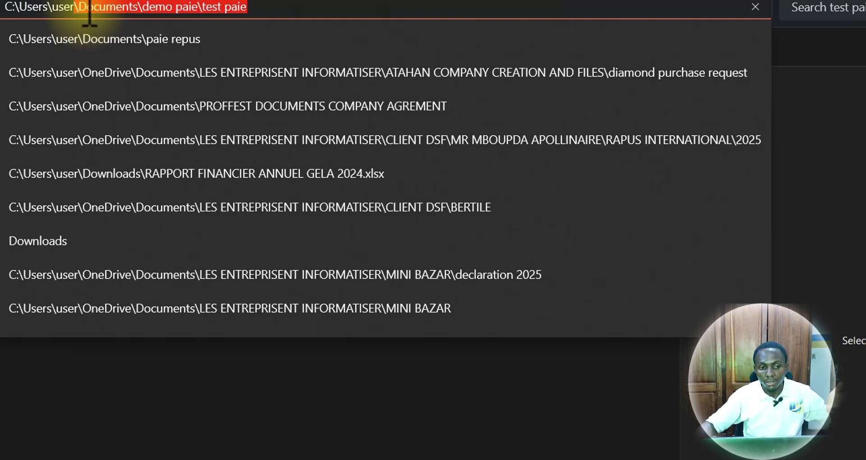
pyautogui.press('Return')
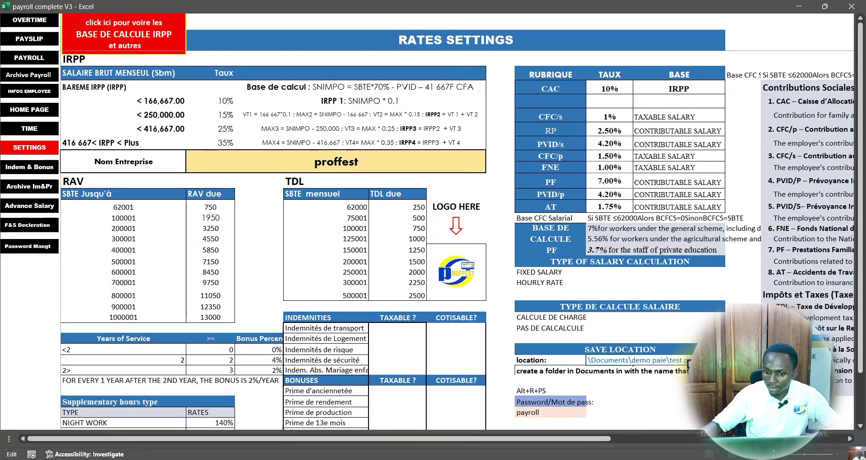
# Export every worker's payslip to PDF from the payslip sheet and acknowledge the completion message.
pyautogui.click(674, 402)
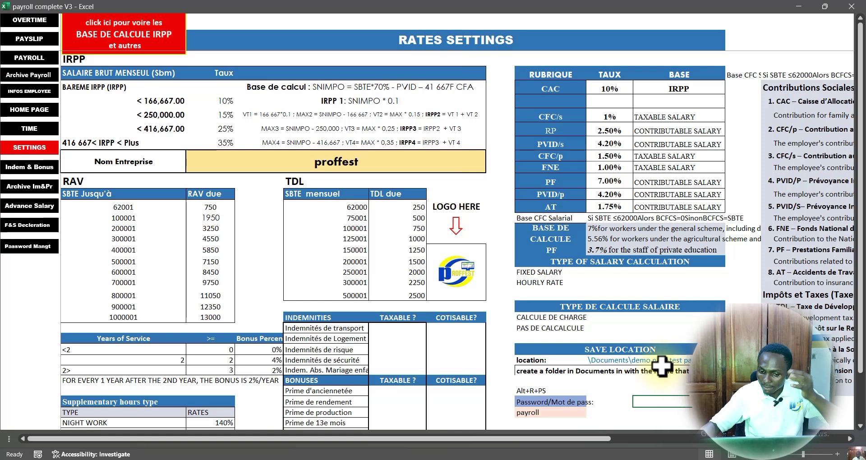
pyautogui.click(31, 40)
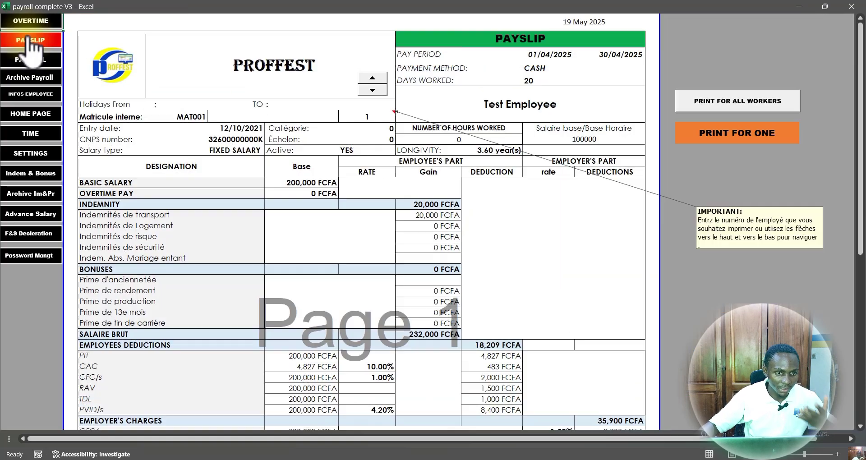
pyautogui.click(751, 101)
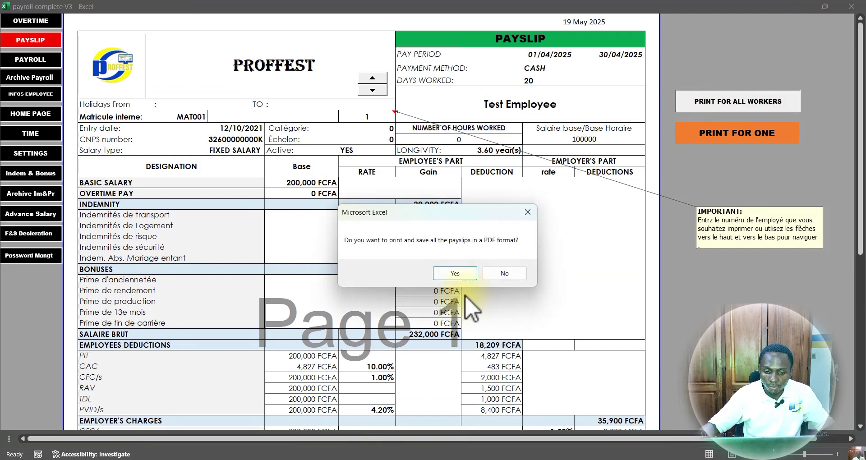
pyautogui.click(454, 273)
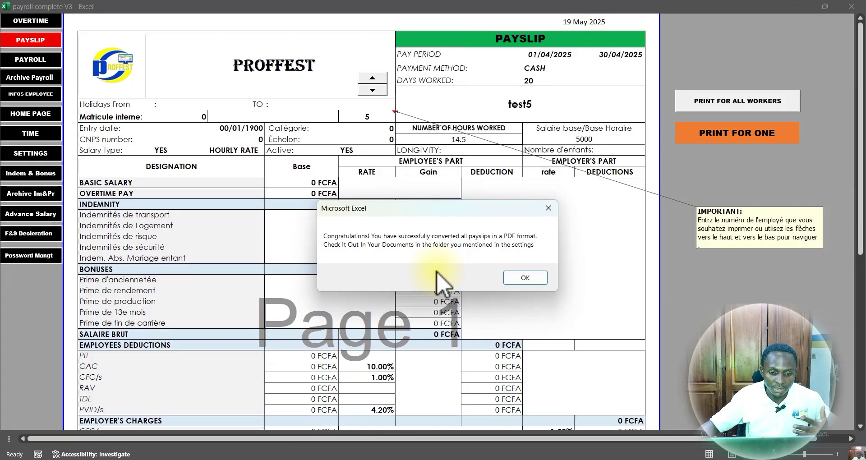
pyautogui.click(522, 277)
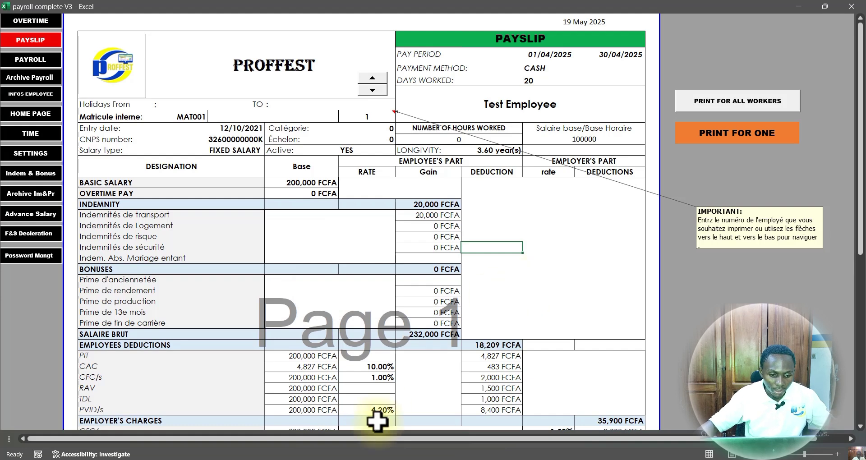
pyautogui.click(282, 459)
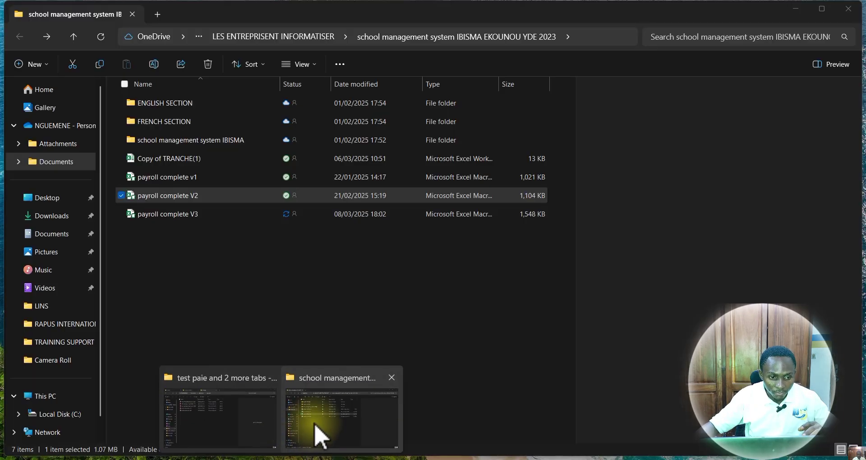
# Check that the five April payslip PDFs are in test paie, then switch back to Excel.
pyautogui.click(222, 427)
pyautogui.moveTo(204, 320); pyautogui.dragTo(242, 108)
pyautogui.click(163, 221)
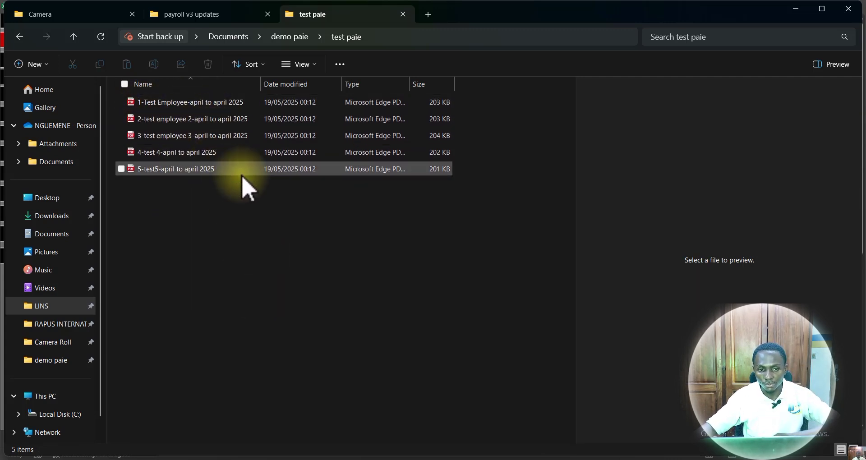
pyautogui.click(289, 38)
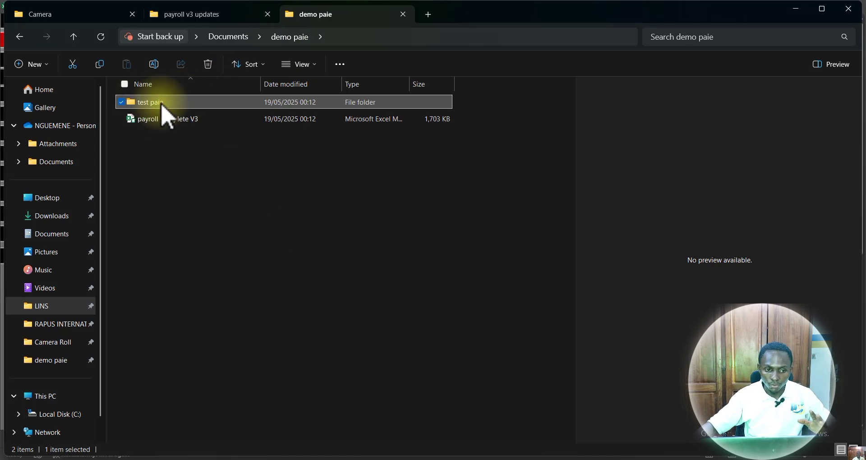
pyautogui.doubleClick(160, 104)
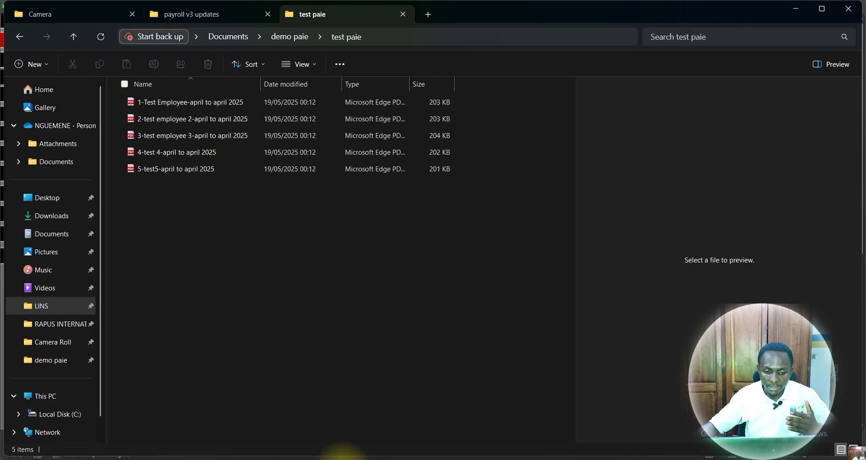
pyautogui.click(352, 459)
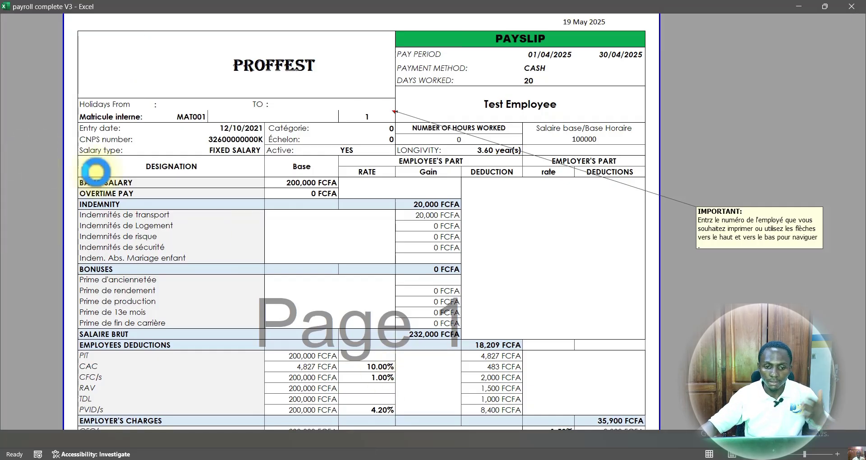
# Open RECAP DECLARATION and review the DGI and CNPS tables for 01/01/2025–31/01/2025.
pyautogui.click(31, 153)
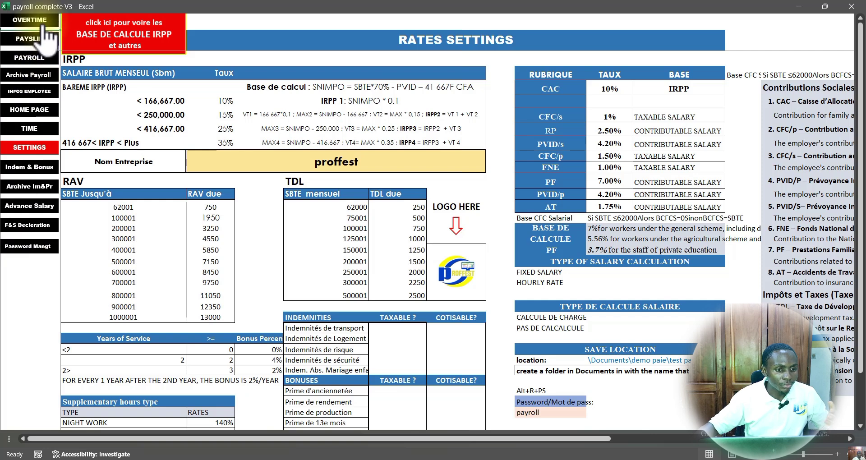
pyautogui.click(36, 225)
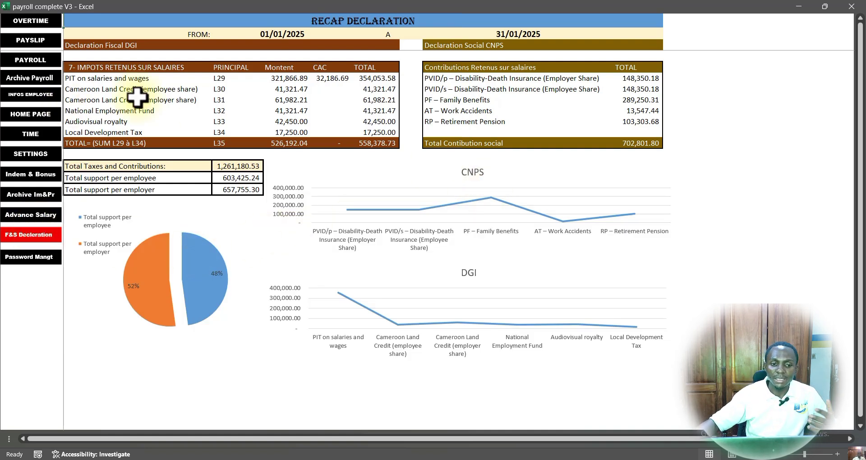
pyautogui.moveTo(90, 45); pyautogui.dragTo(383, 144)
pyautogui.moveTo(431, 46); pyautogui.dragTo(637, 139)
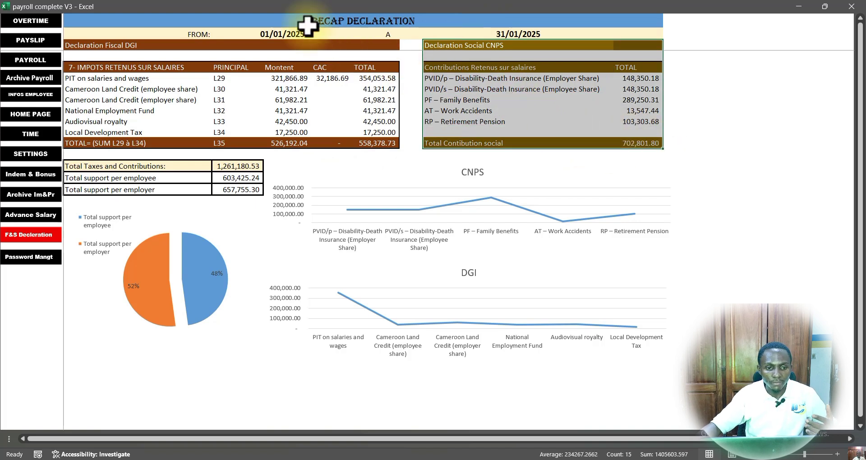
pyautogui.click(292, 35)
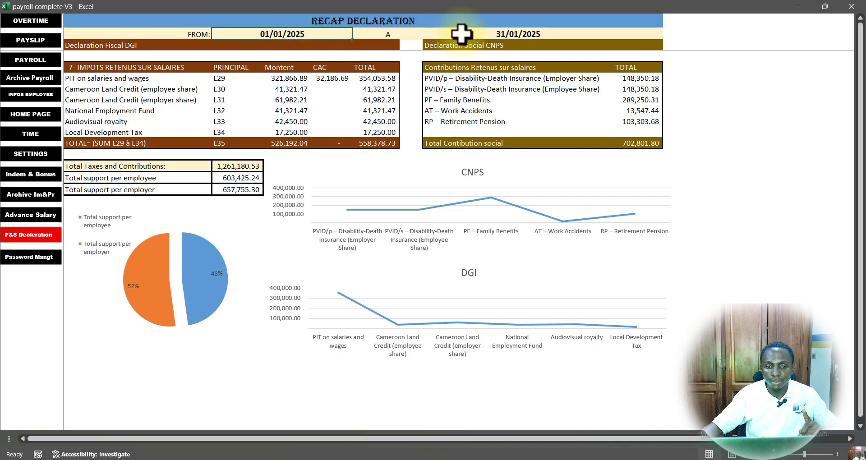
pyautogui.click(439, 35)
pyautogui.click(277, 33)
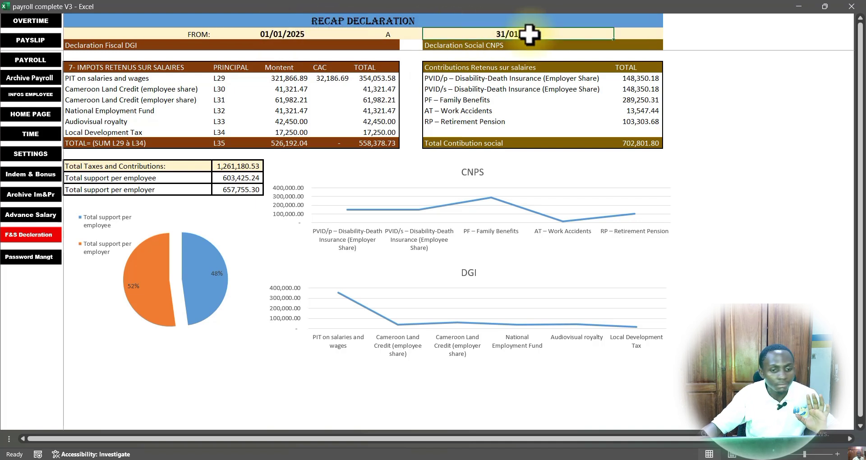
pyautogui.click(289, 30)
pyautogui.click(495, 32)
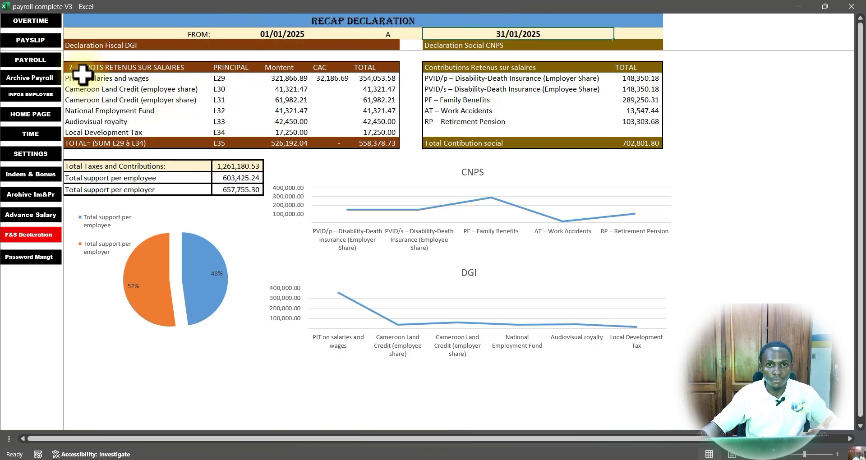
# Review the totals: 558,378.73 taxes, 702,801.80 contributions, 1,261,180.53 overall, plus Total support rows.
pyautogui.moveTo(75, 48); pyautogui.dragTo(392, 132)
pyautogui.moveTo(472, 50); pyautogui.dragTo(639, 135)
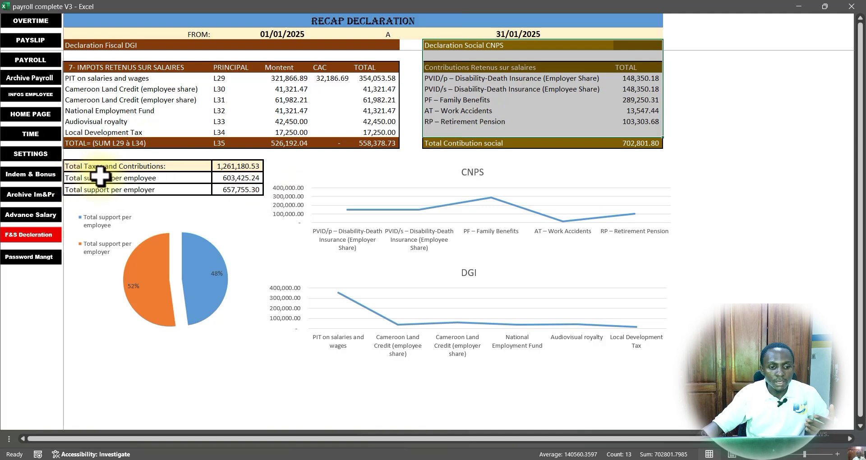
pyautogui.moveTo(90, 177); pyautogui.dragTo(235, 184)
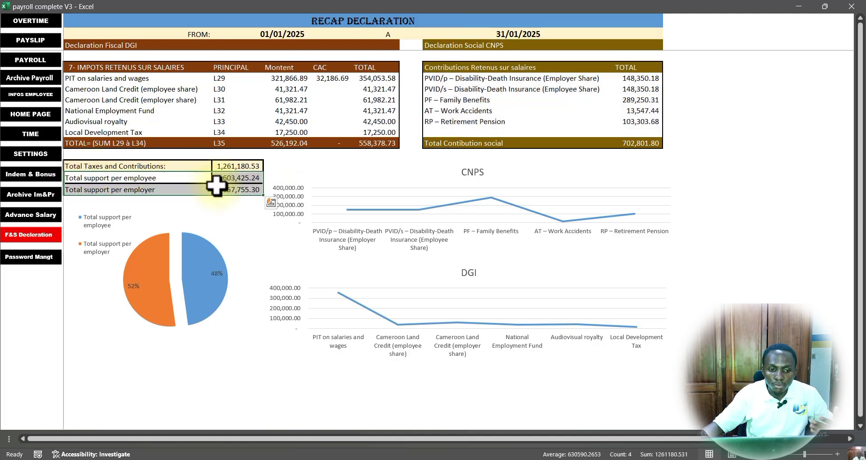
pyautogui.click(221, 164)
pyautogui.click(318, 152)
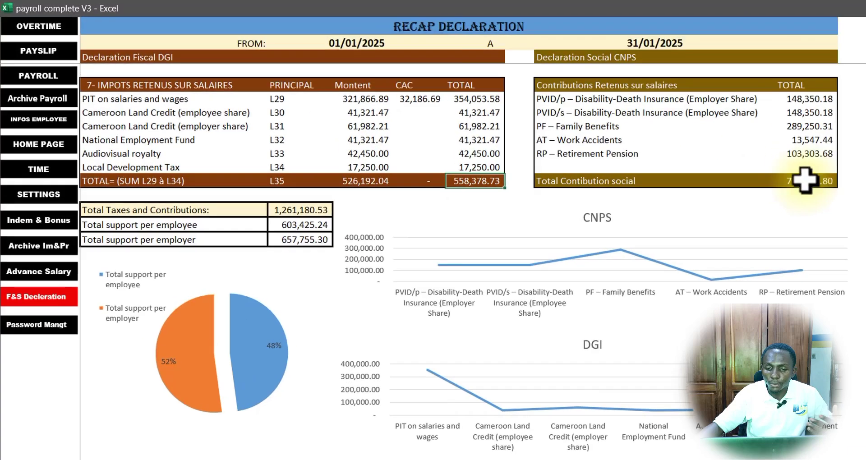
pyautogui.click(640, 143)
pyautogui.click(283, 214)
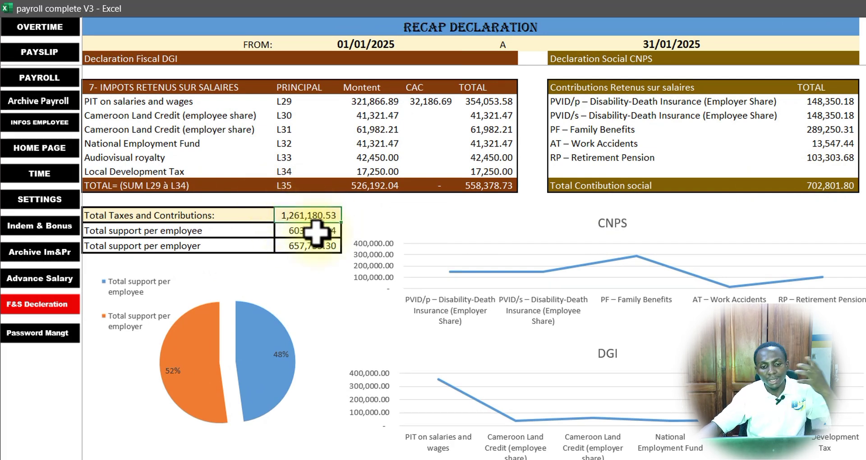
pyautogui.click(196, 232)
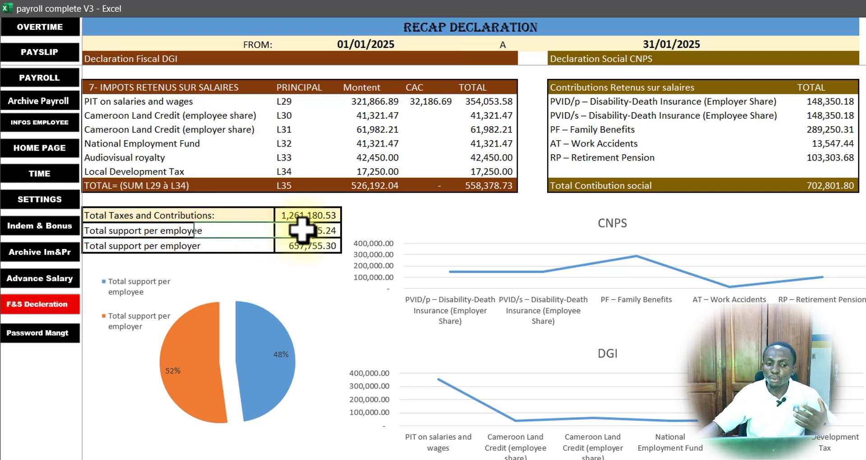
pyautogui.click(234, 245)
pyautogui.click(308, 248)
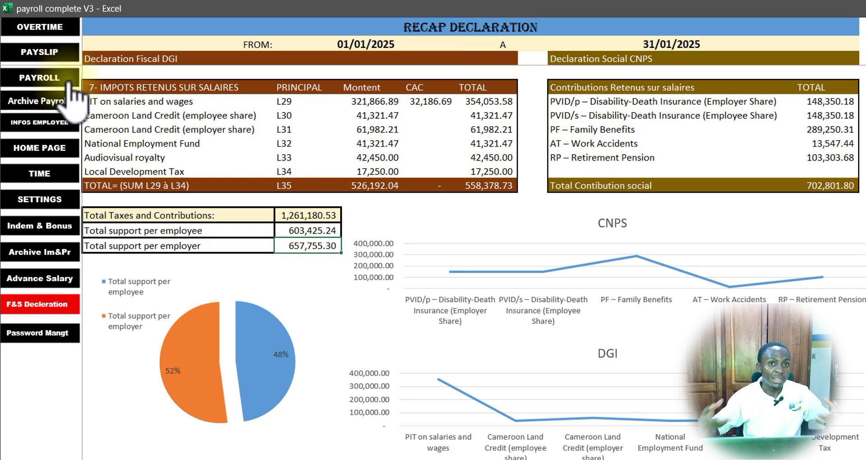
# Look through the PAYROLL, INFOS EMPLOYEE and RATES SETTINGS sheets in turn.
pyautogui.click(48, 78)
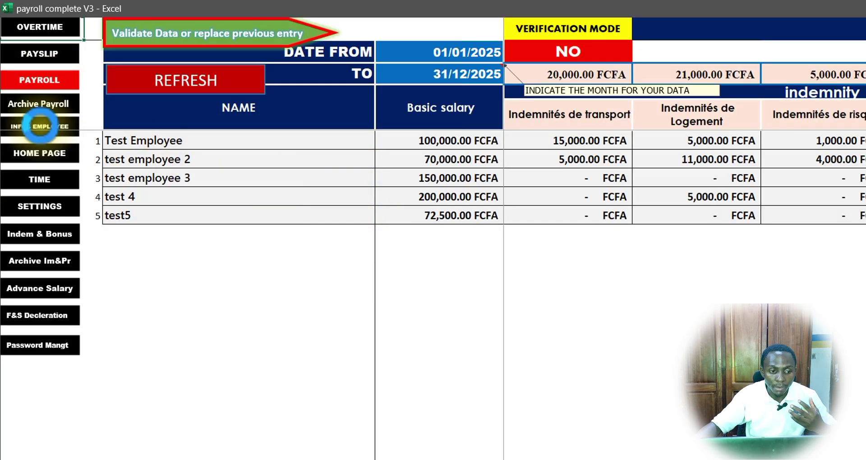
pyautogui.click(36, 125)
pyautogui.click(50, 197)
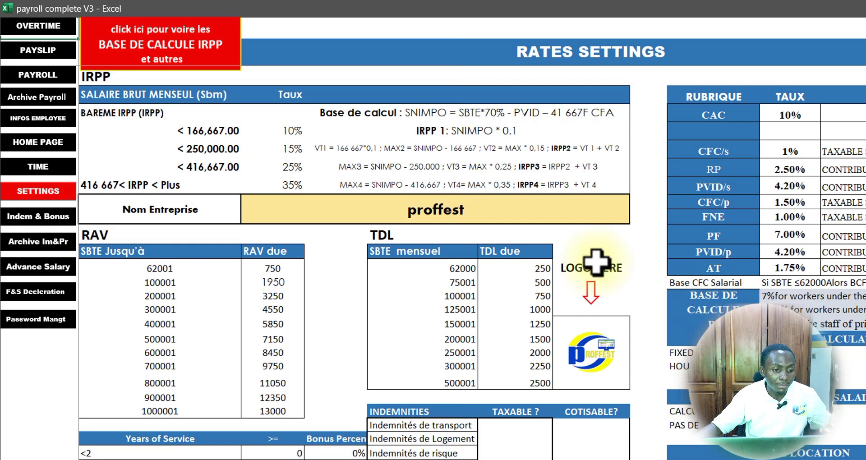
# Scan the payroll table's columns right and back, then return to the FinTrack Pro home page.
pyautogui.click(31, 76)
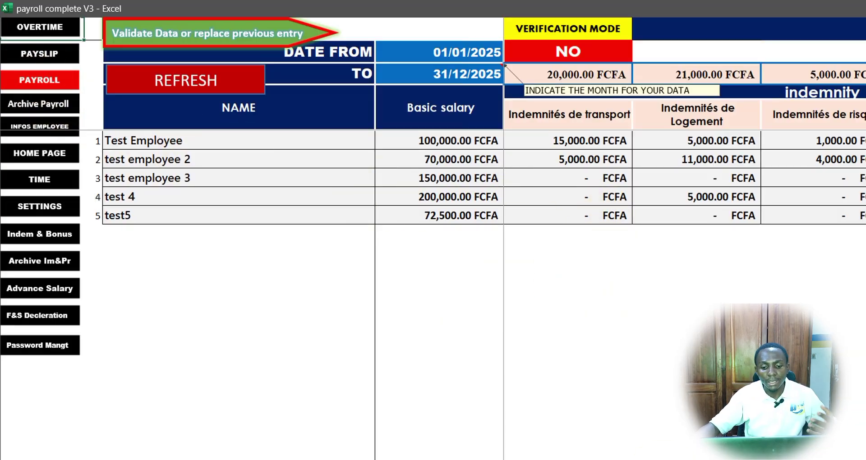
pyautogui.hscroll(10, 685, 180)
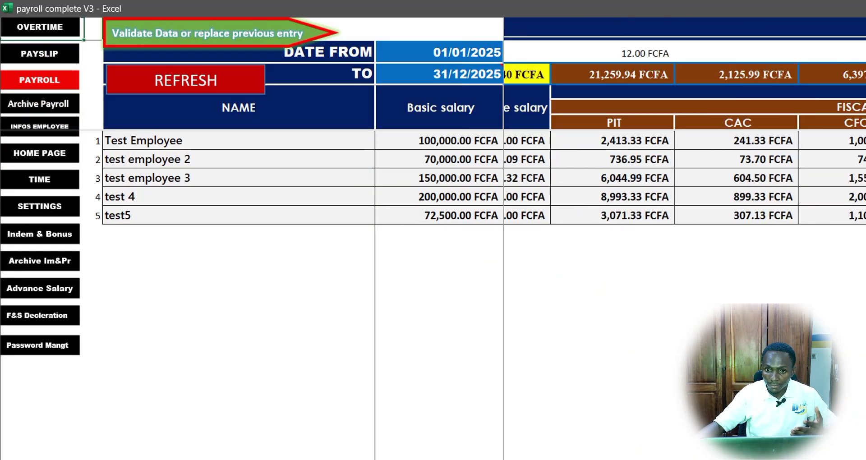
pyautogui.hscroll(8, 684, 180)
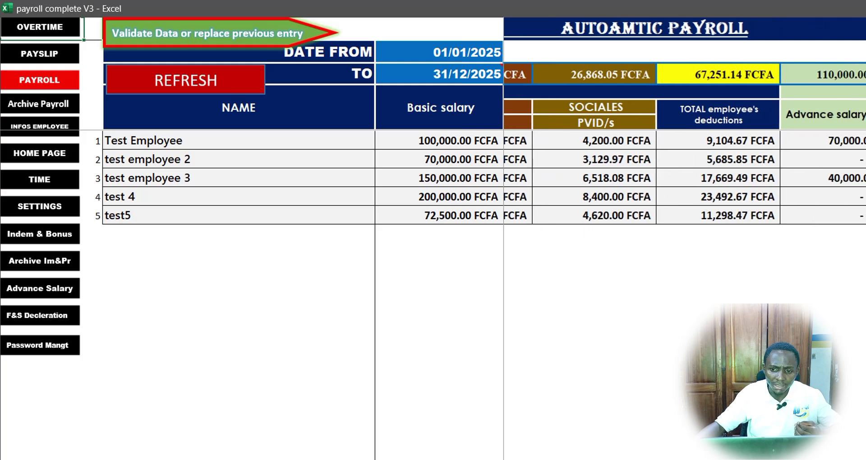
pyautogui.hscroll(-18, 684, 180)
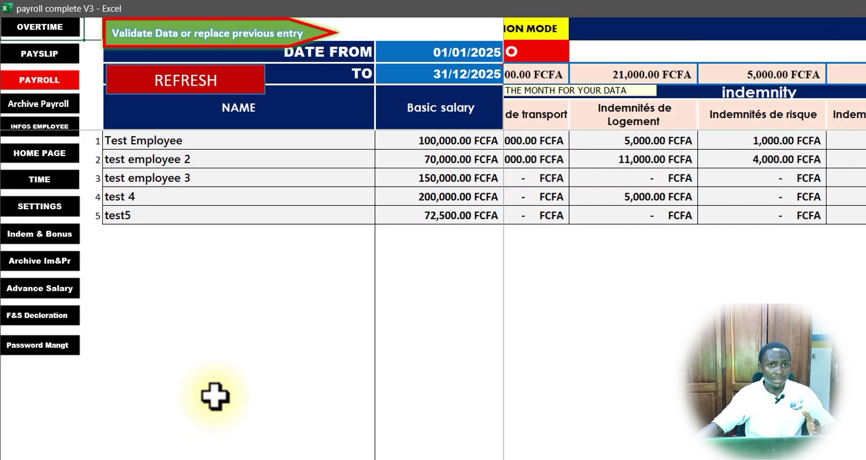
pyautogui.click(43, 155)
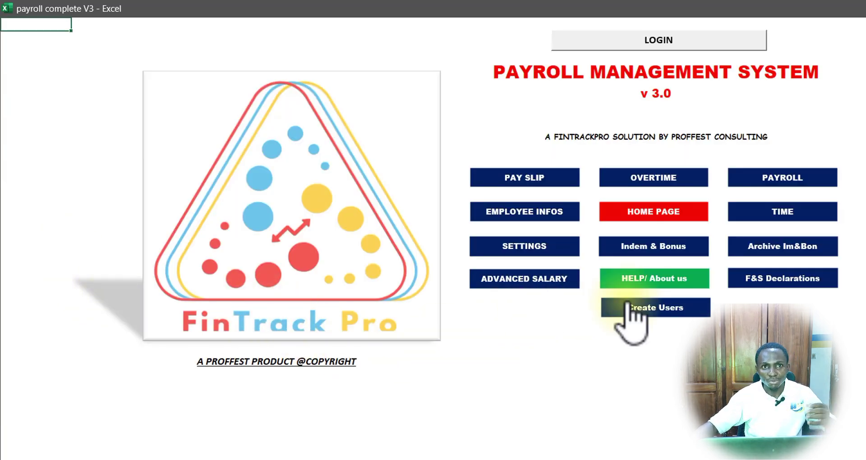